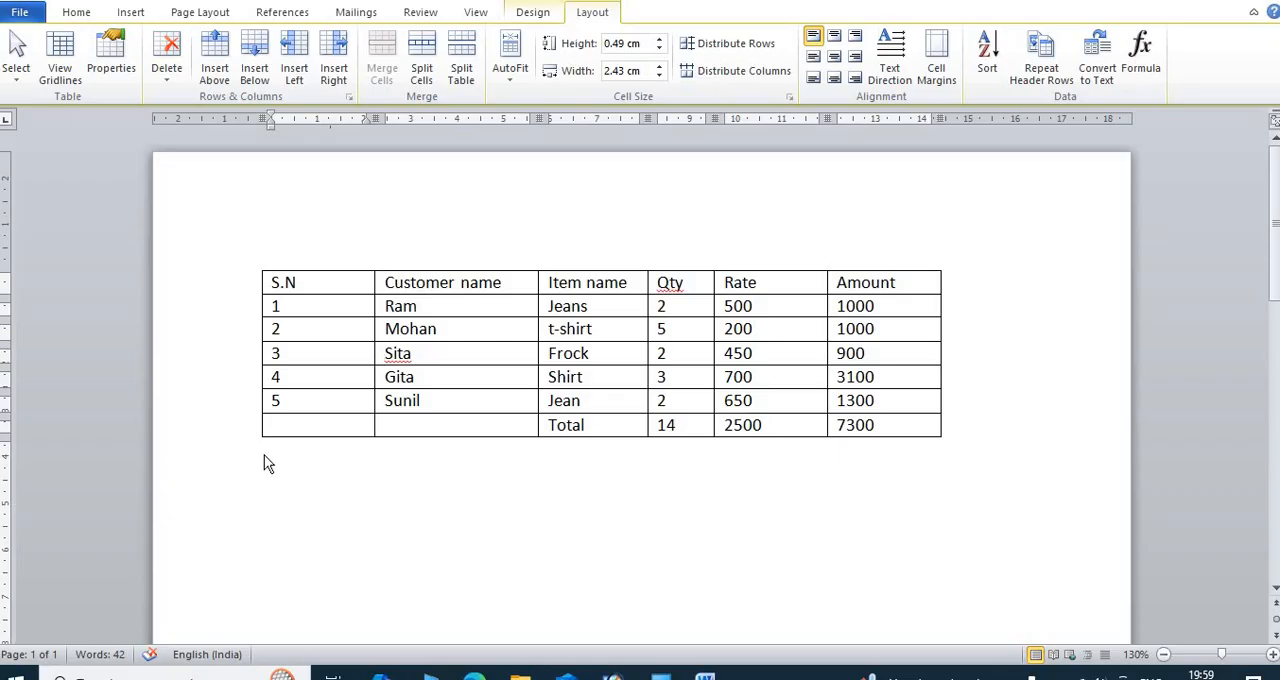
Step: Select the customer name cell in the first data row of the table
{"action": "left_click", "coordinate": [305, 462]}
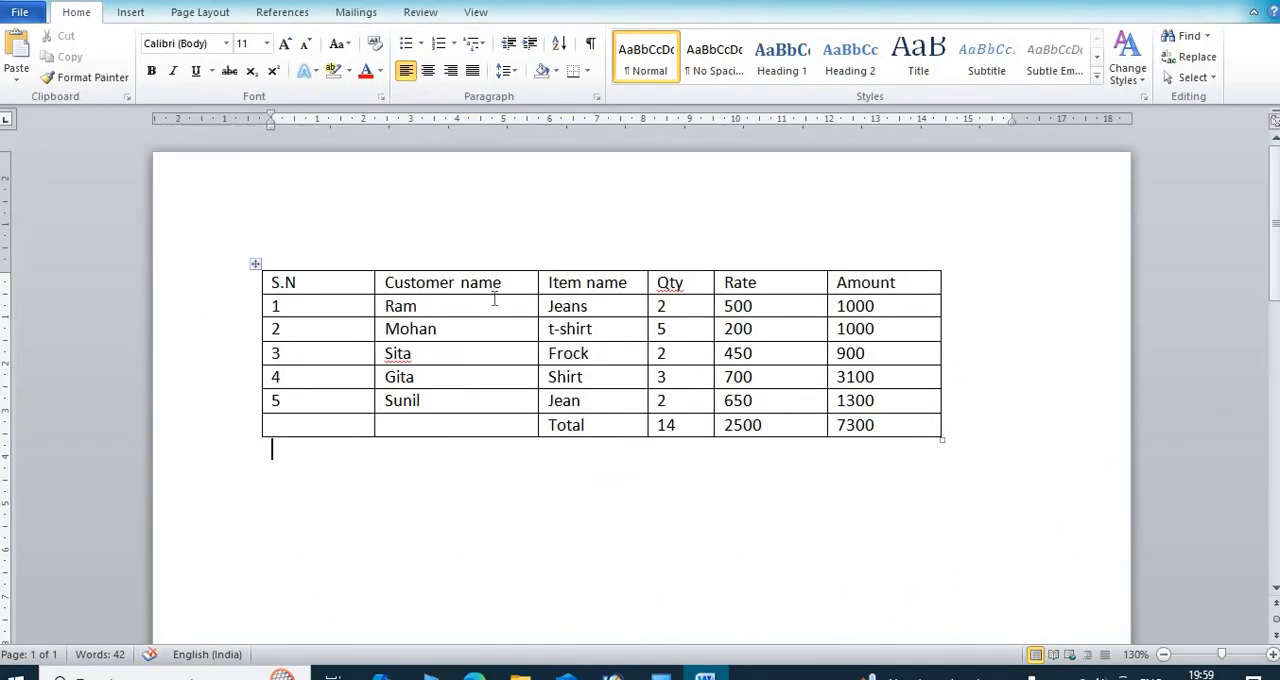
{"action": "left_click", "coordinate": [494, 299]}
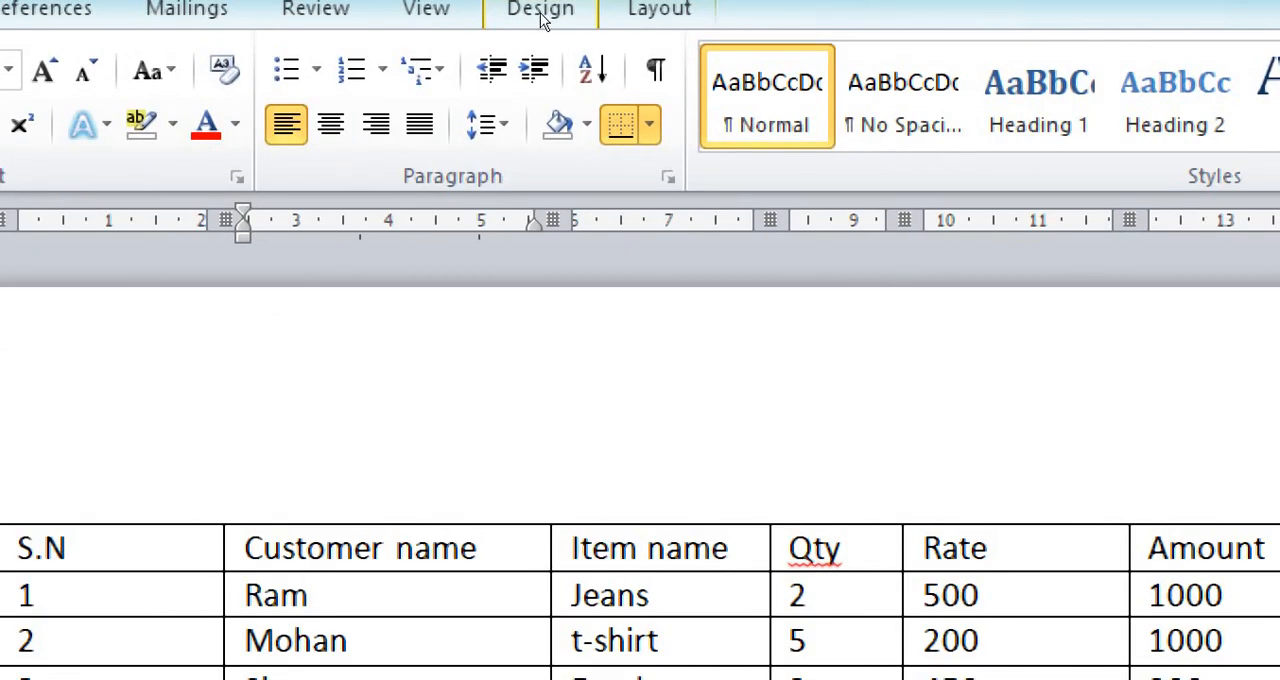
{"action": "left_click", "coordinate": [591, 18]}
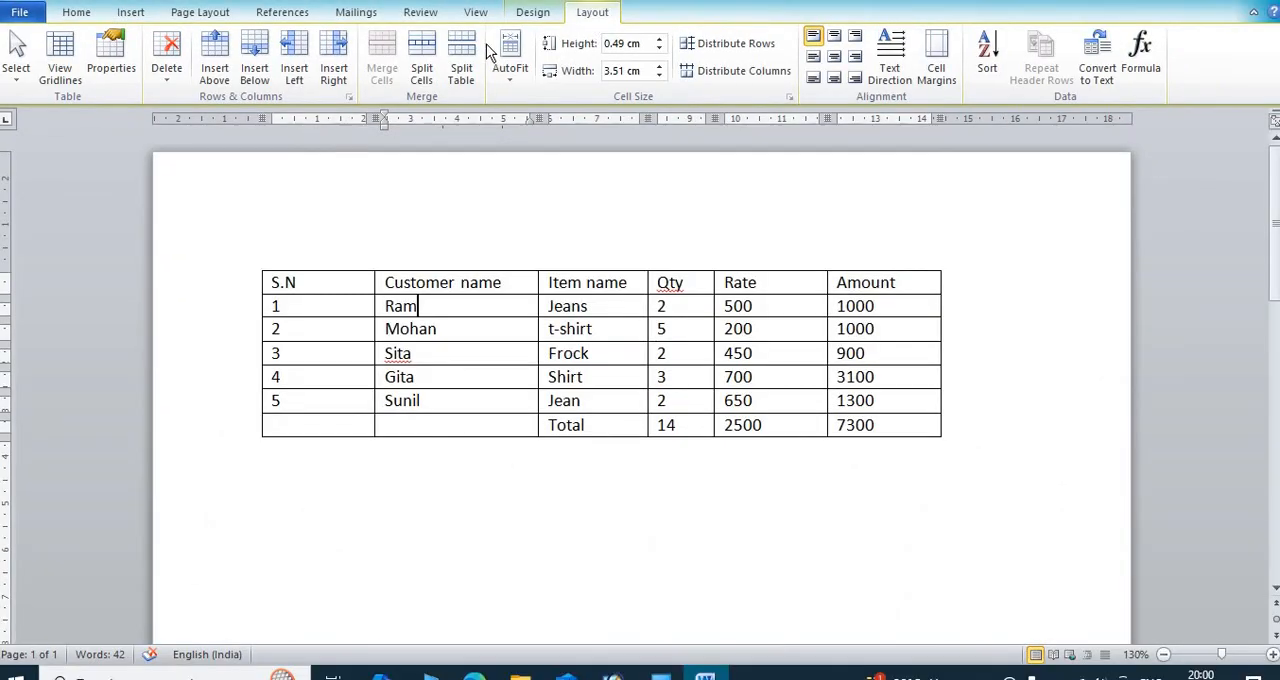
{"action": "left_click", "coordinate": [17, 82]}
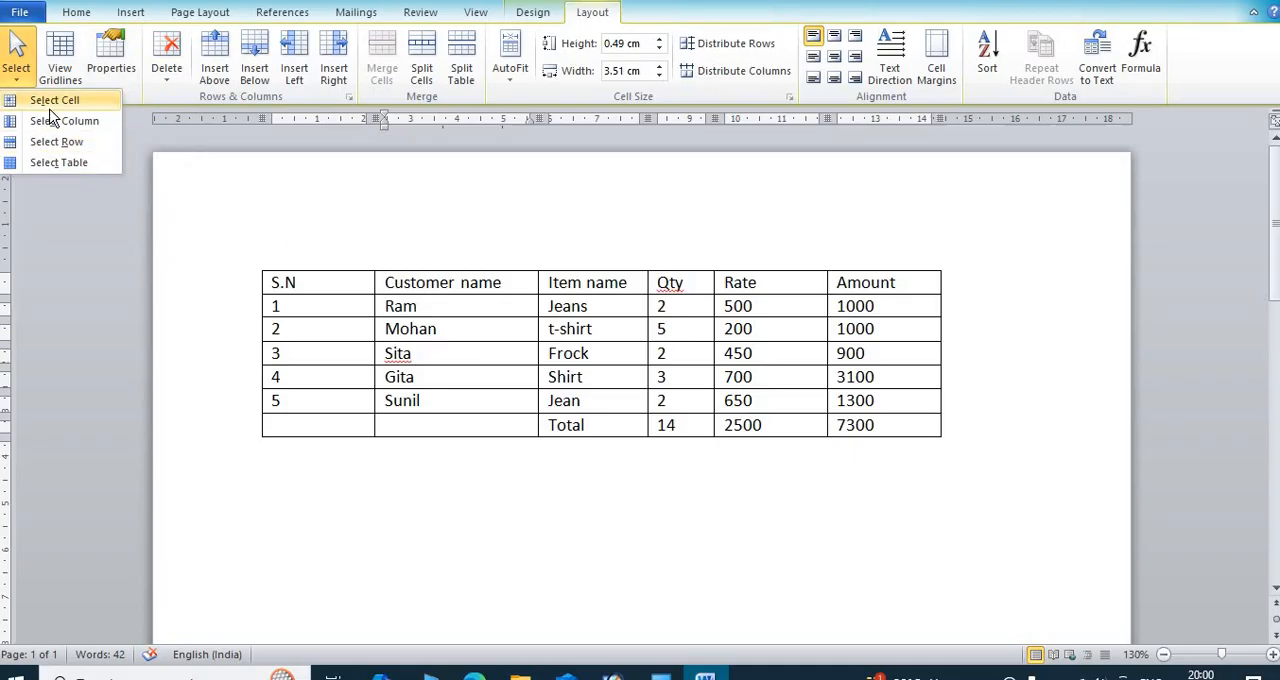
{"action": "left_click", "coordinate": [48, 103]}
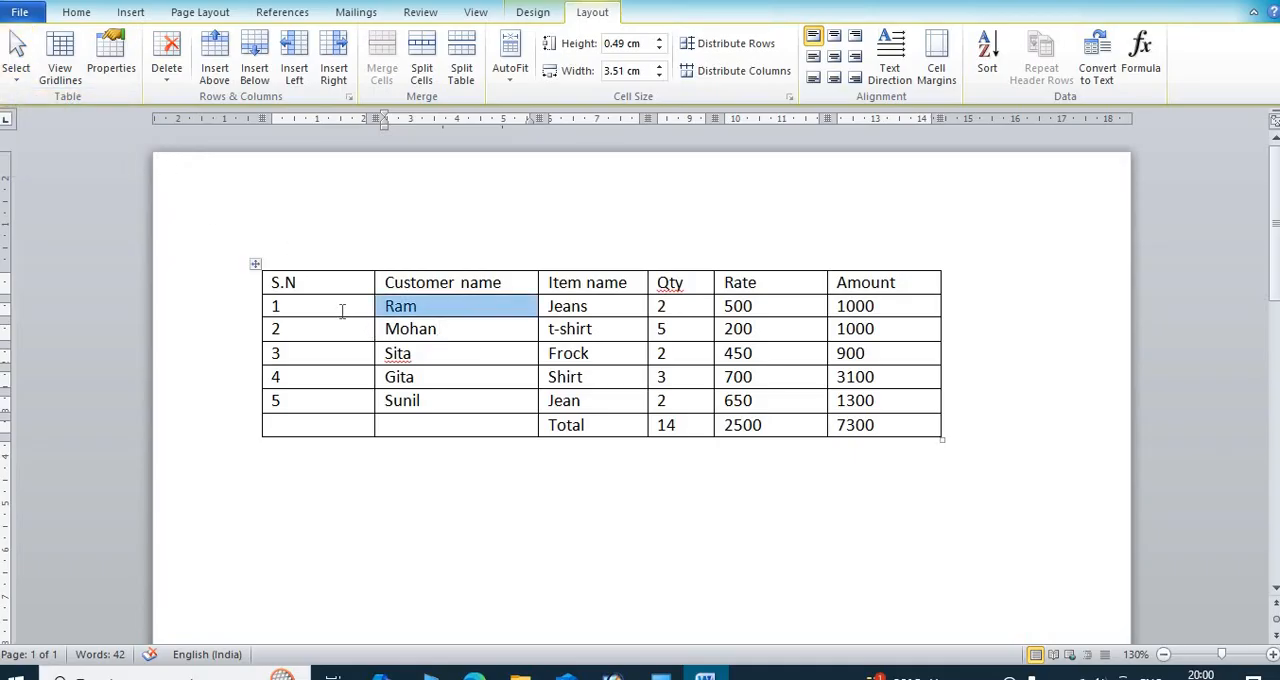
Step: Select the entire S.N column using the table's column selection command
{"action": "left_click", "coordinate": [341, 311]}
{"action": "left_click", "coordinate": [22, 80]}
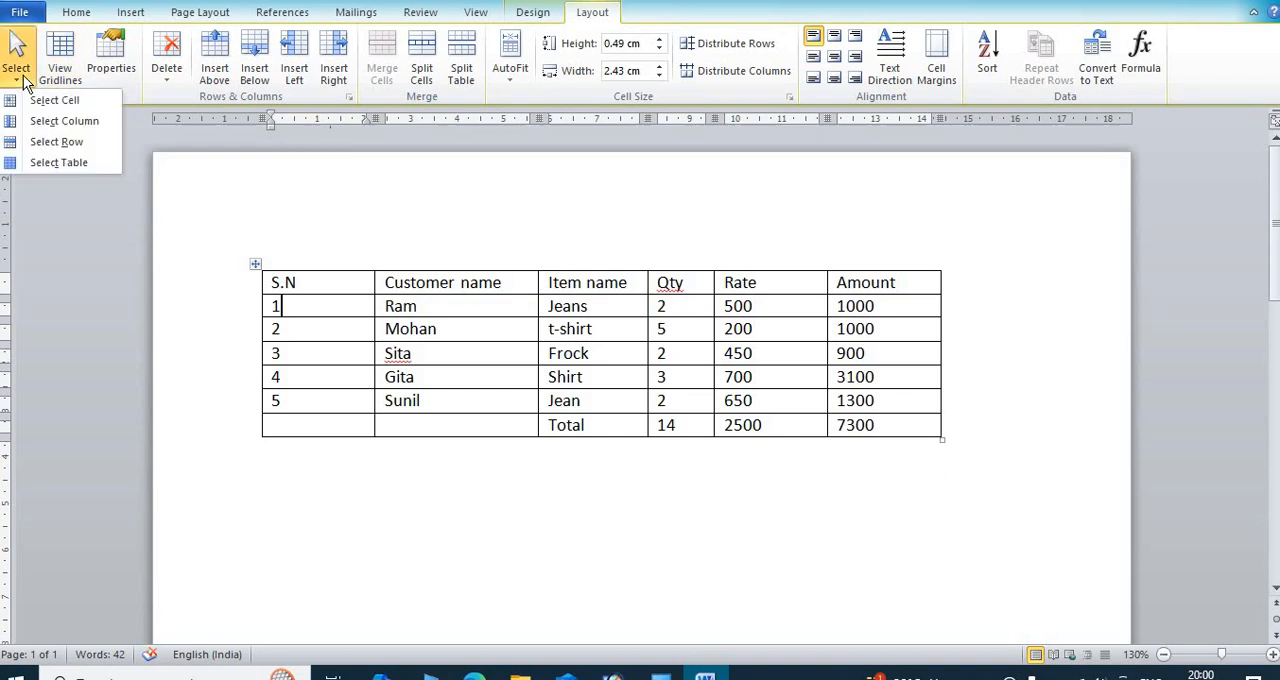
{"action": "left_click", "coordinate": [80, 121]}
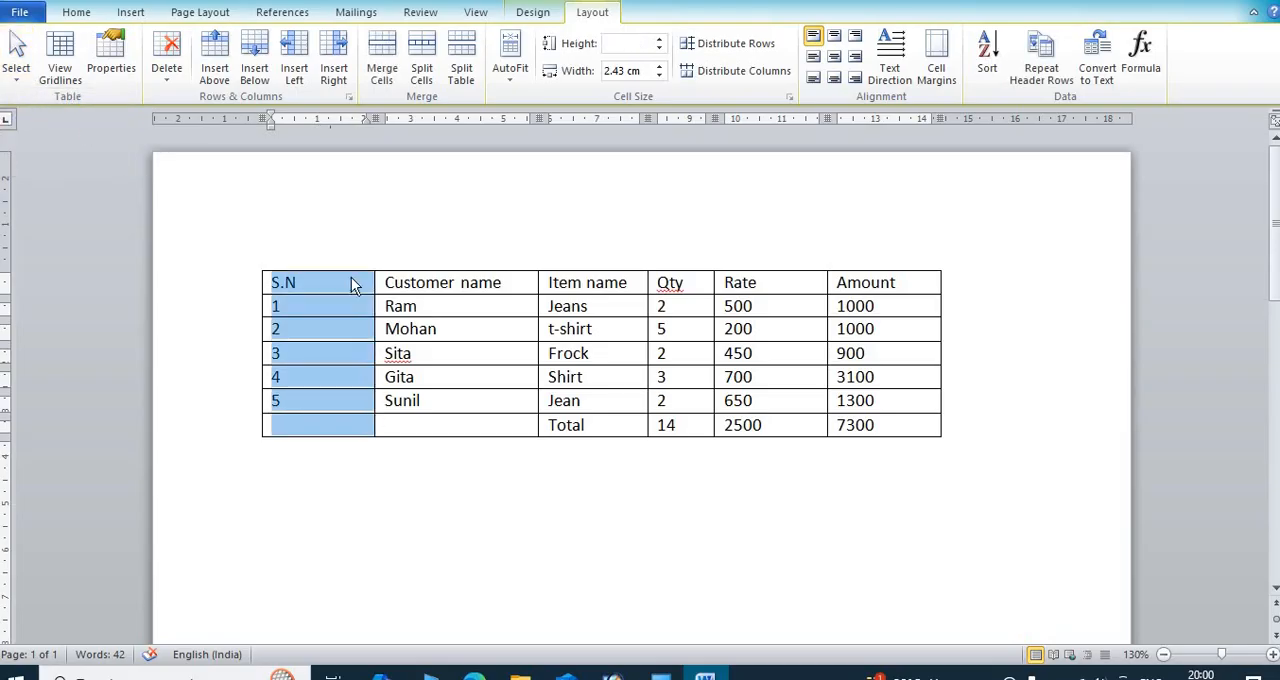
Step: Select the entire first data row, the one with serial number 1
{"action": "left_click", "coordinate": [424, 308]}
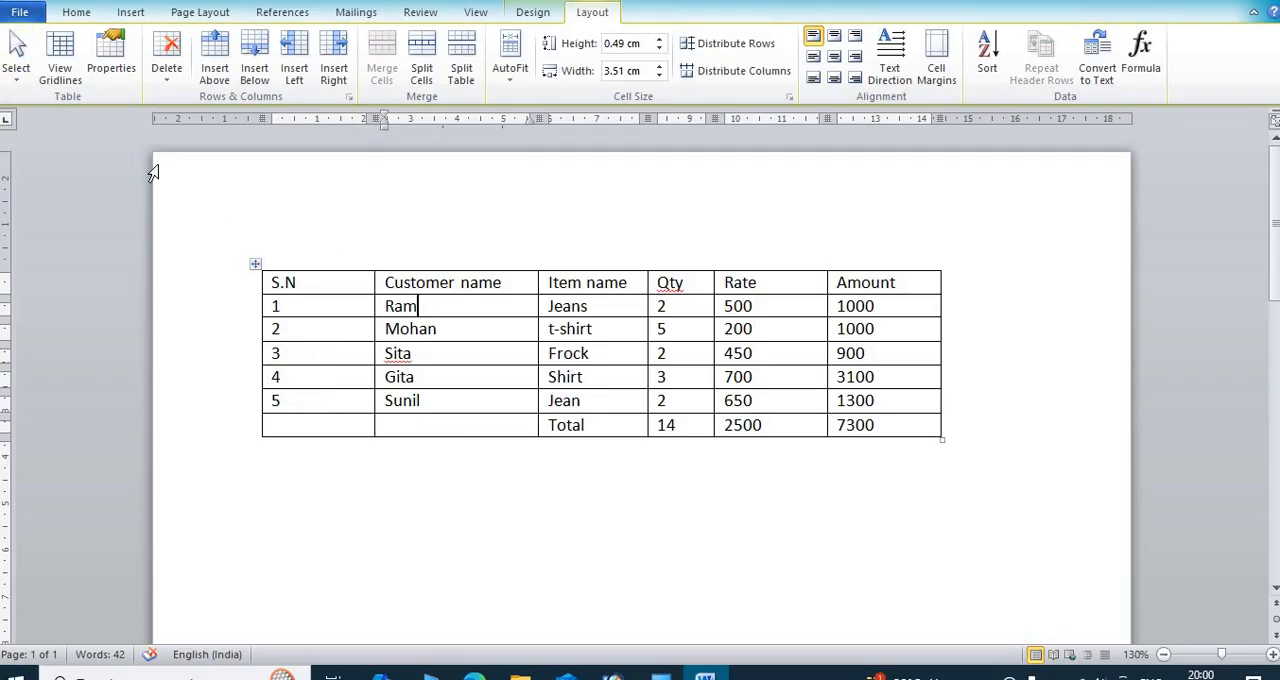
{"action": "left_click", "coordinate": [15, 86]}
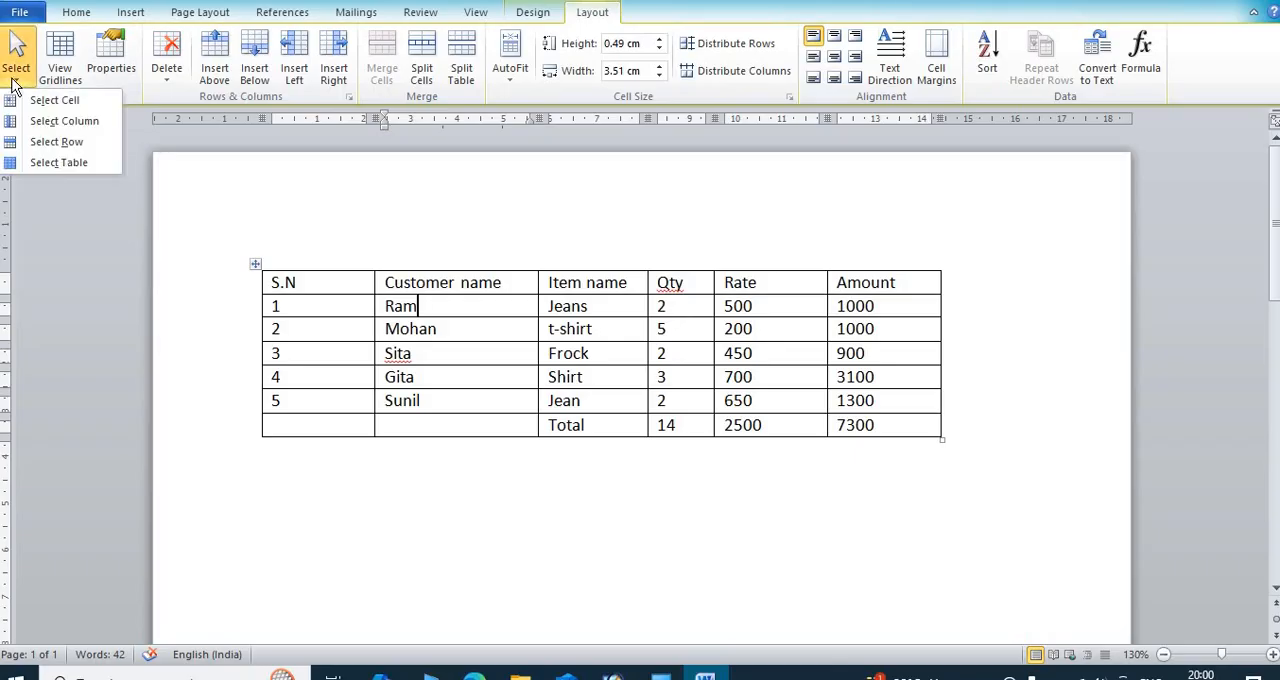
{"action": "left_click", "coordinate": [58, 142]}
Step: Select the whole table starting from the serial number 3 cell
{"action": "left_click", "coordinate": [356, 358]}
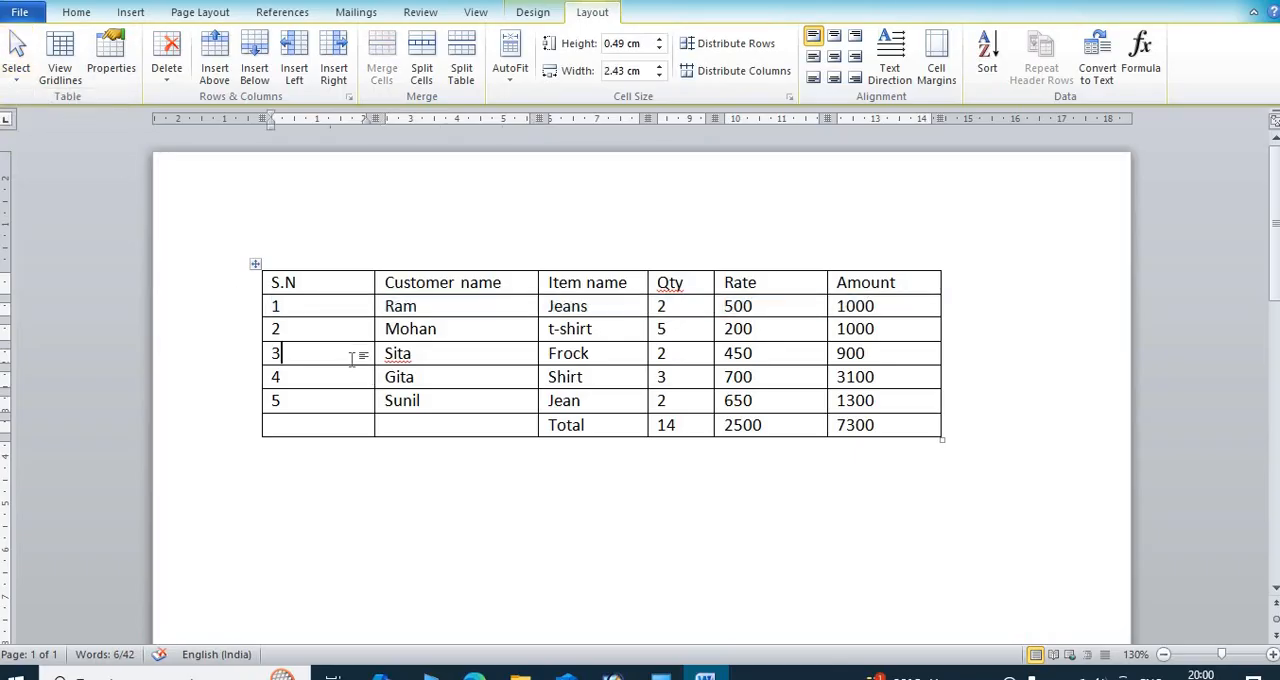
{"action": "left_click", "coordinate": [16, 78]}
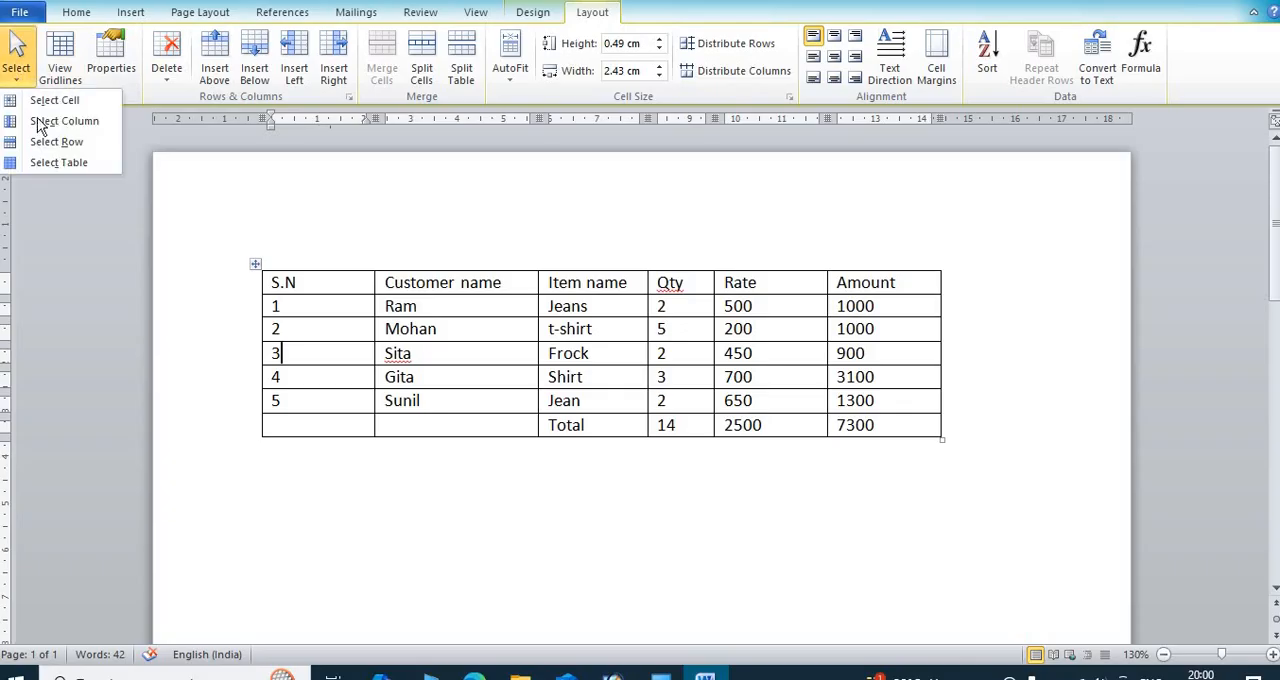
{"action": "left_click", "coordinate": [70, 164]}
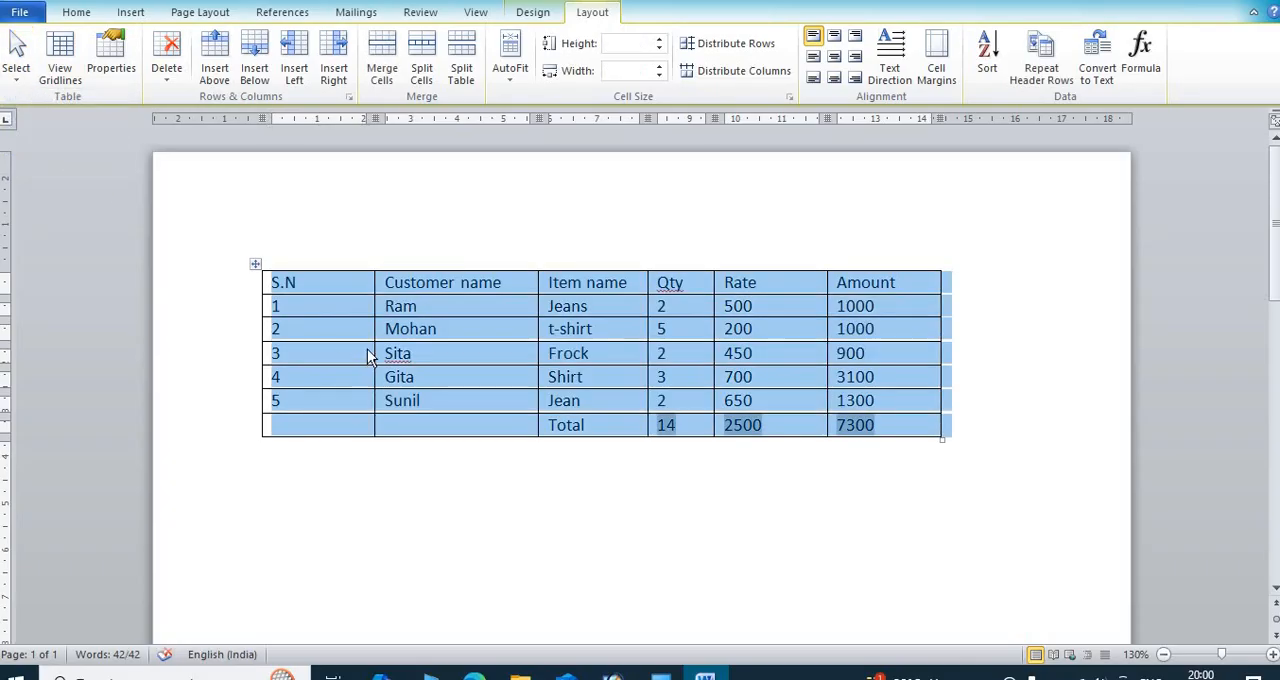
Step: Clear the table selection and select the S.N column directly across its cells, from the header down
{"action": "left_click", "coordinate": [368, 348]}
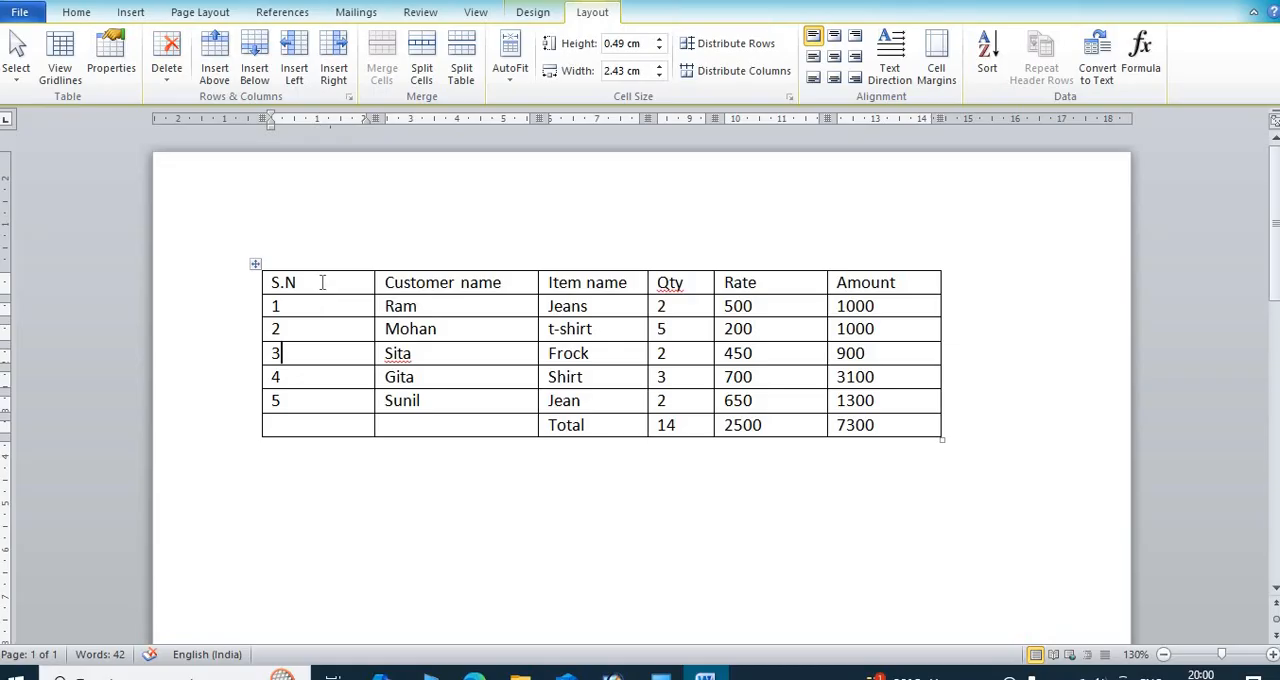
{"action": "left_click_drag", "start_coordinate": [322, 283], "coordinate": [372, 404]}
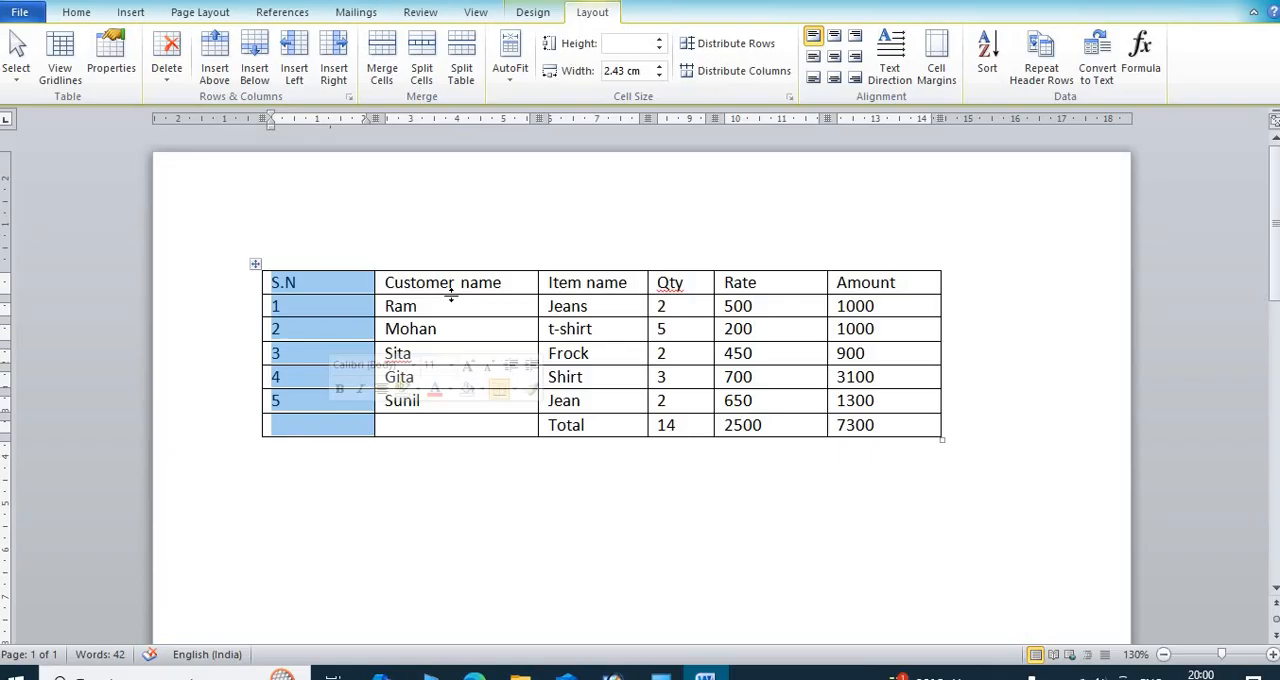
{"action": "left_click", "coordinate": [462, 305]}
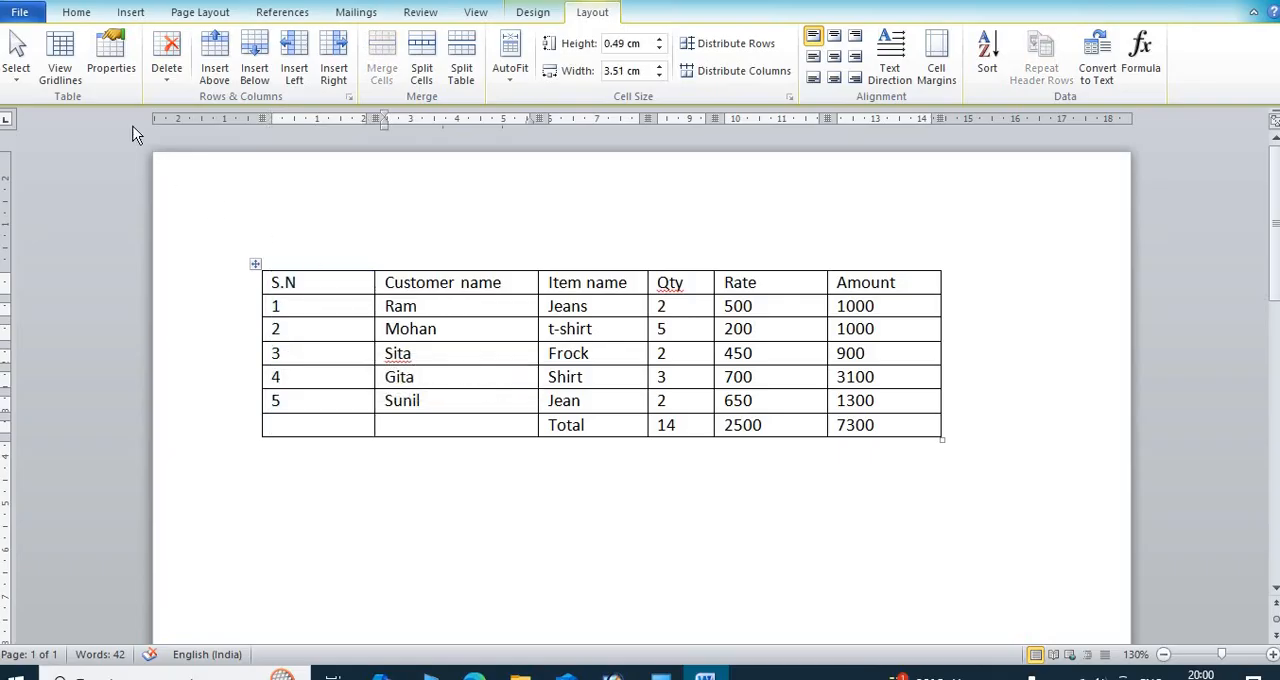
Step: Turn the gridlines view on for the bordered table and turn it off again
{"action": "left_click", "coordinate": [60, 62]}
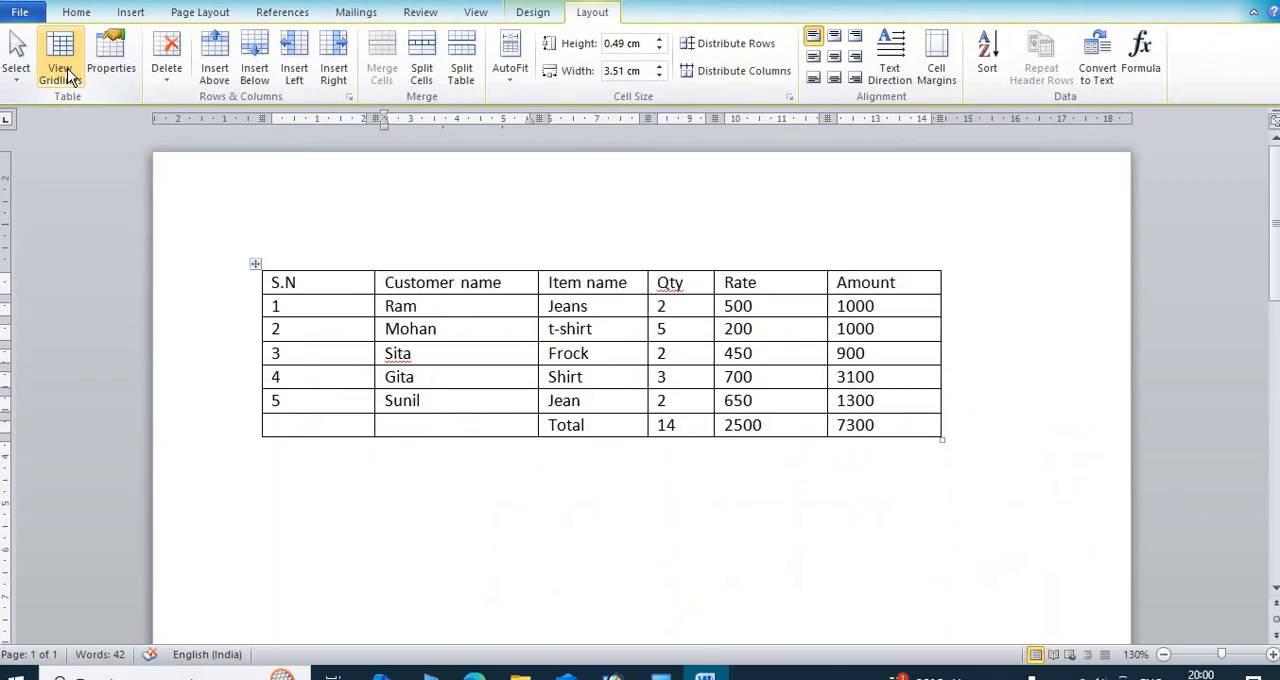
{"action": "left_click", "coordinate": [75, 79]}
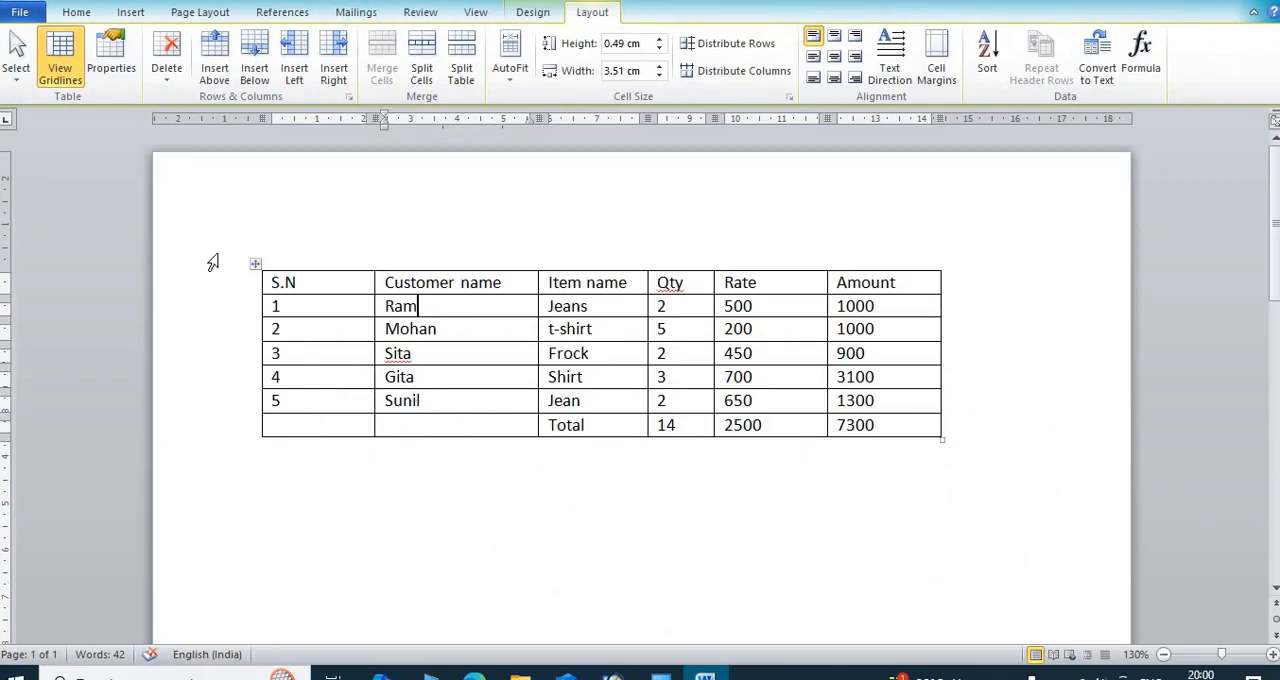
{"action": "left_click", "coordinate": [58, 70]}
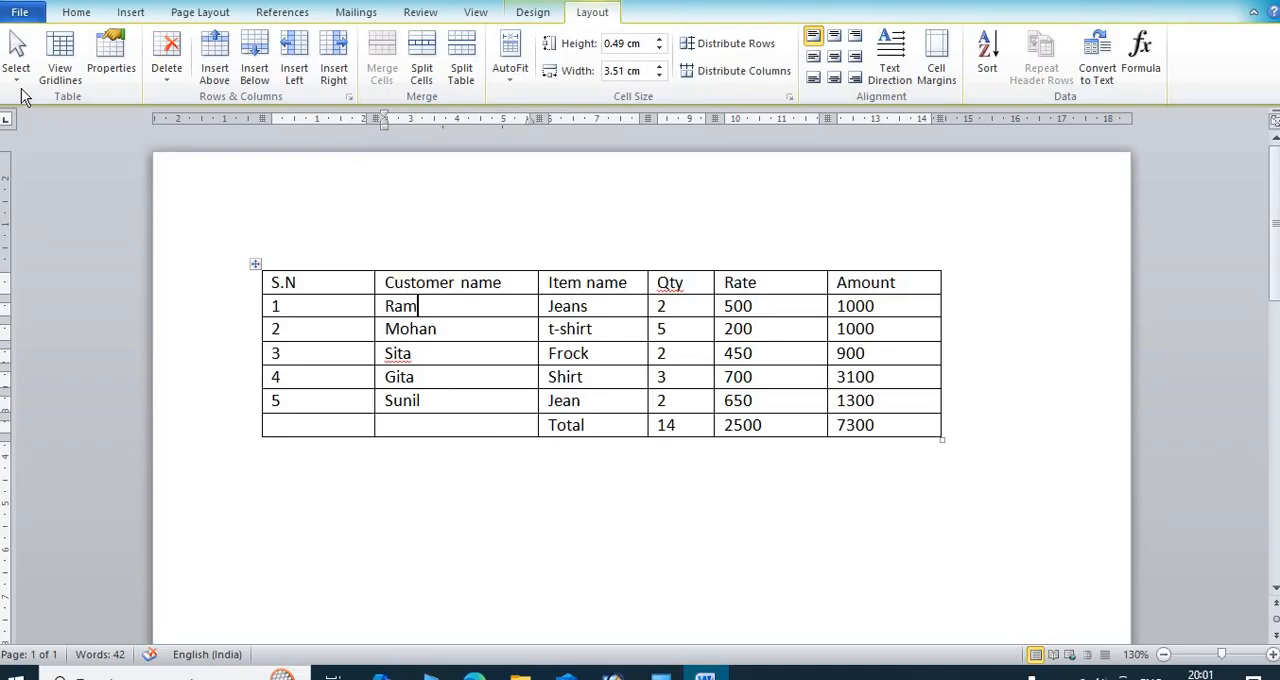
Step: Remove all borders from the whole table with the No Border option
{"action": "left_click", "coordinate": [256, 265]}
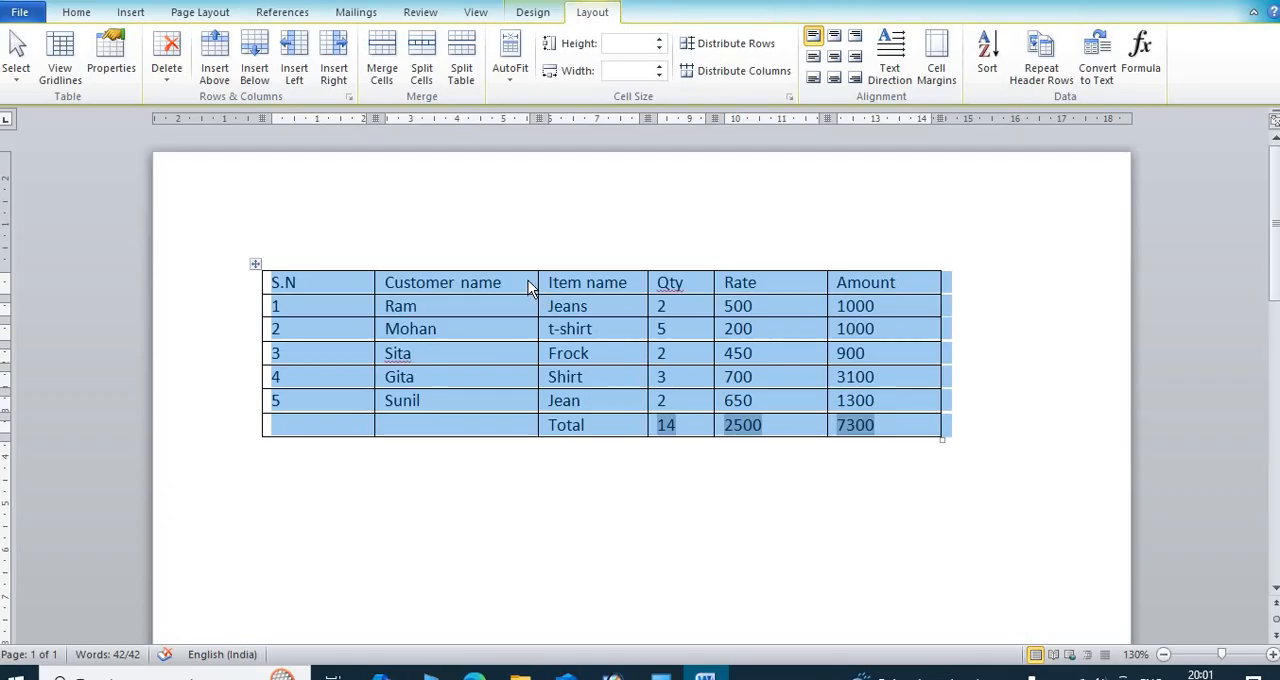
{"action": "left_click", "coordinate": [533, 13]}
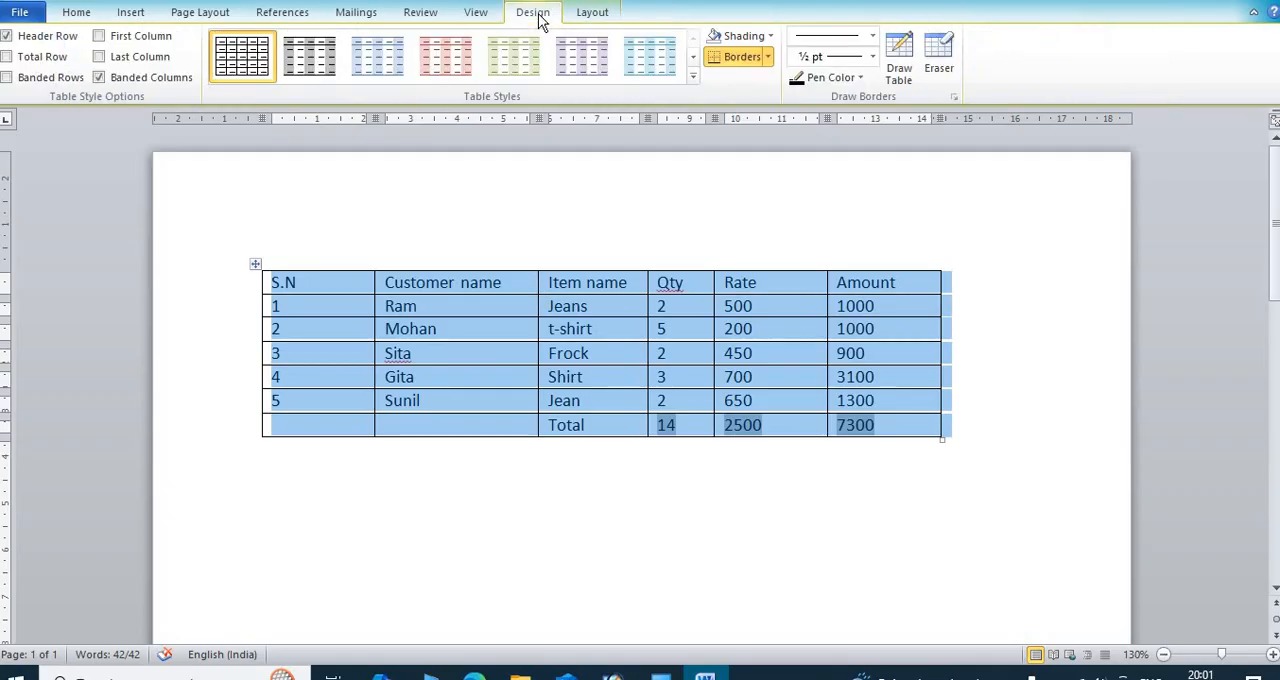
{"action": "left_click", "coordinate": [769, 57]}
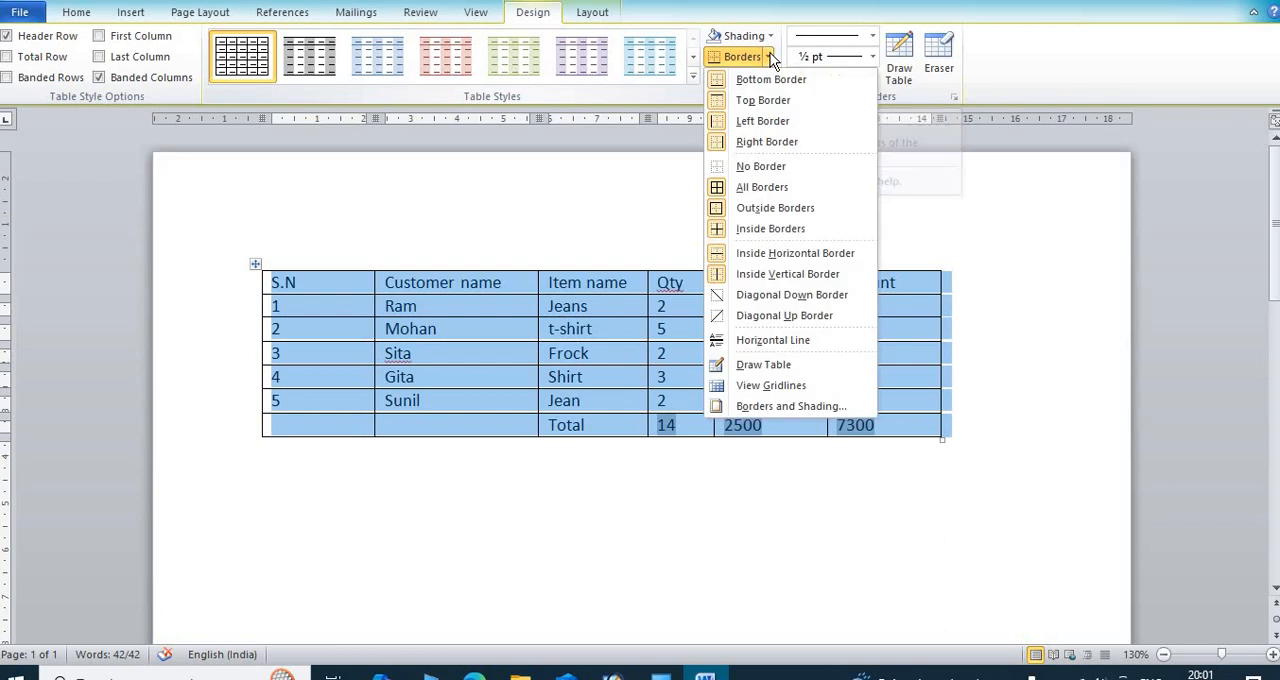
{"action": "left_click", "coordinate": [765, 167]}
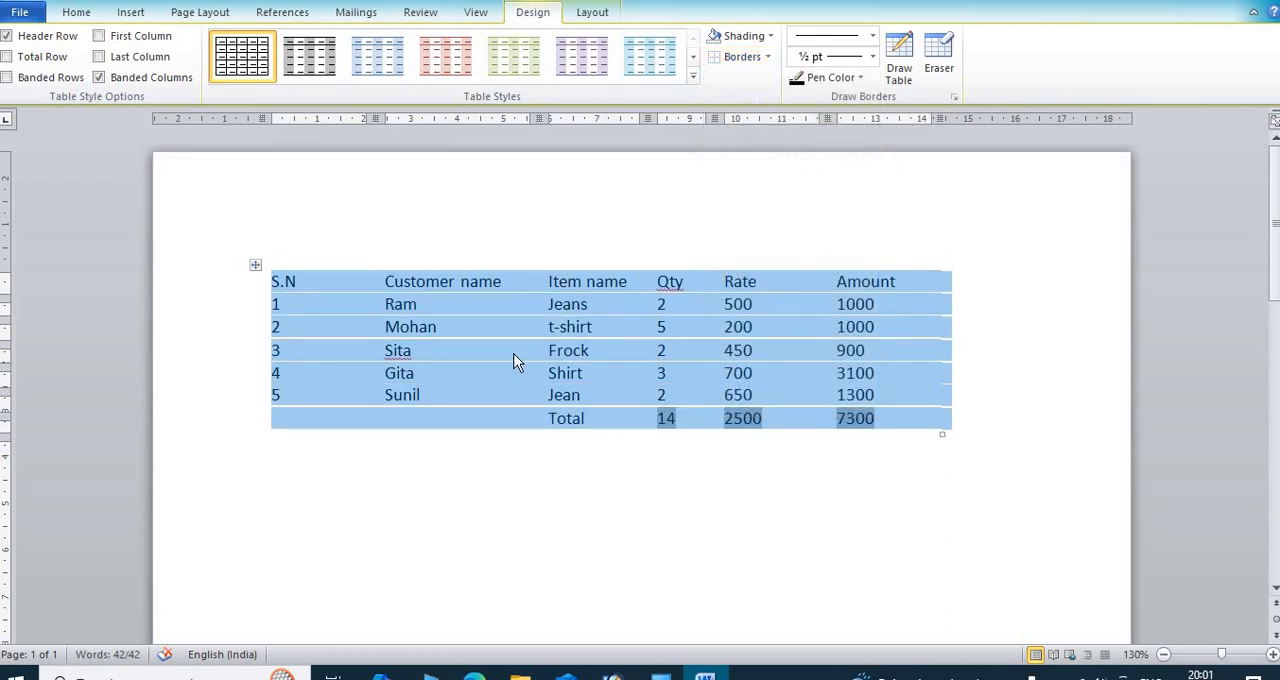
{"action": "left_click", "coordinate": [513, 362]}
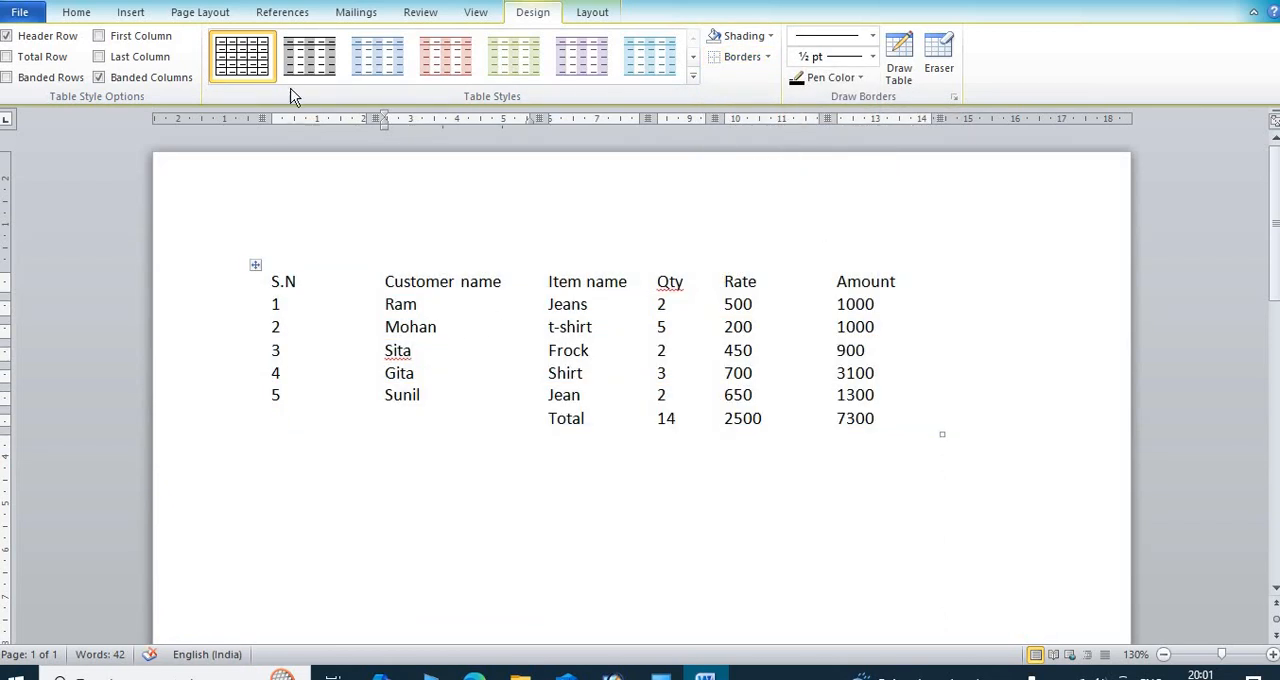
Step: Show the gridlines of the borderless table and hide them again
{"action": "left_click", "coordinate": [594, 14]}
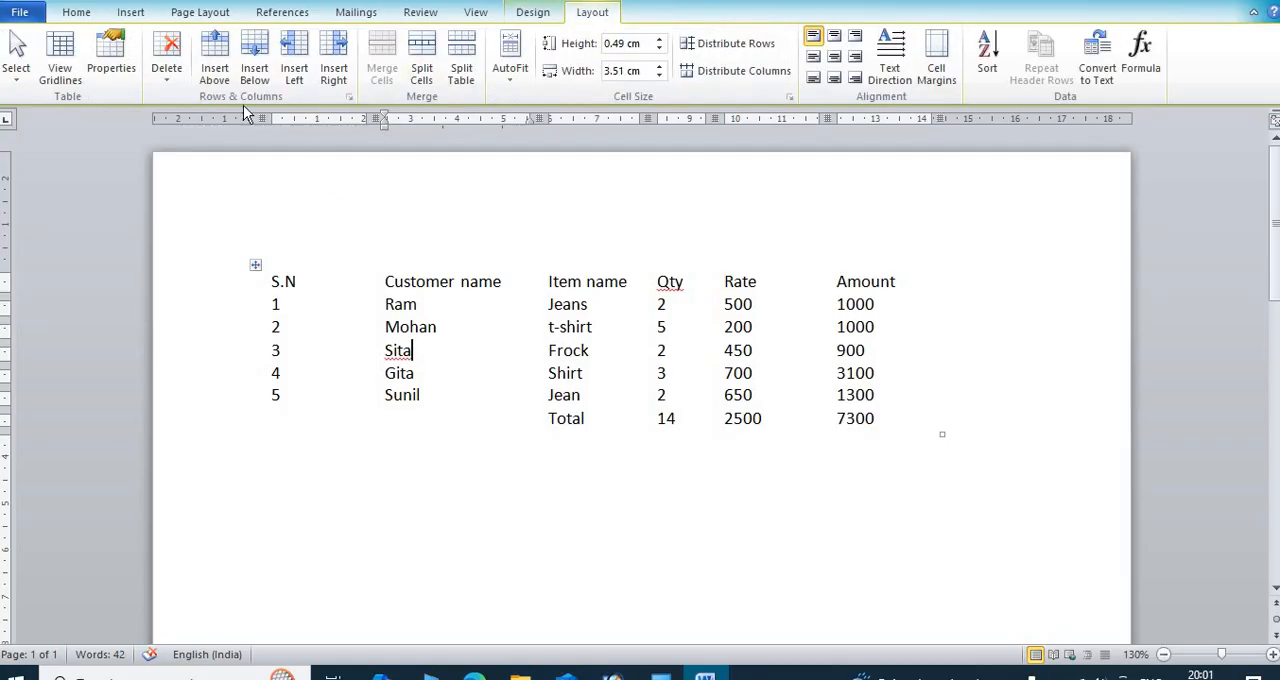
{"action": "left_click", "coordinate": [62, 60]}
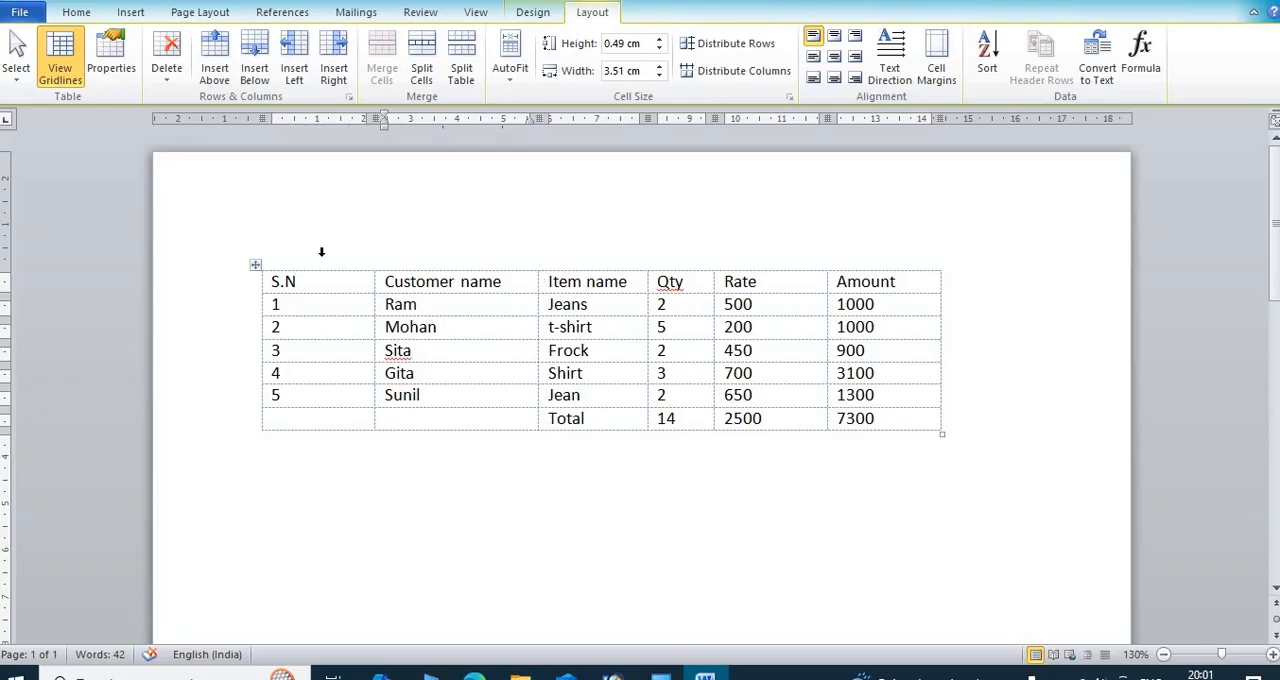
{"action": "left_click", "coordinate": [65, 62]}
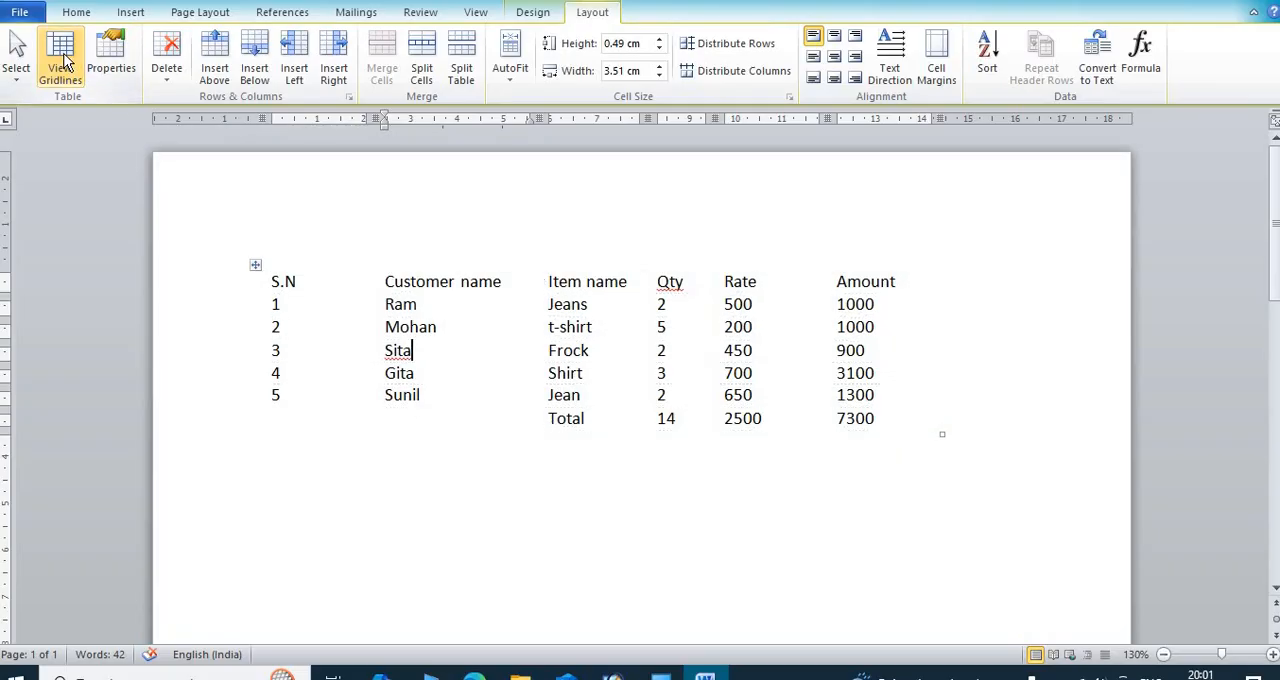
Step: Apply All Borders to the whole table
{"action": "left_click", "coordinate": [255, 266]}
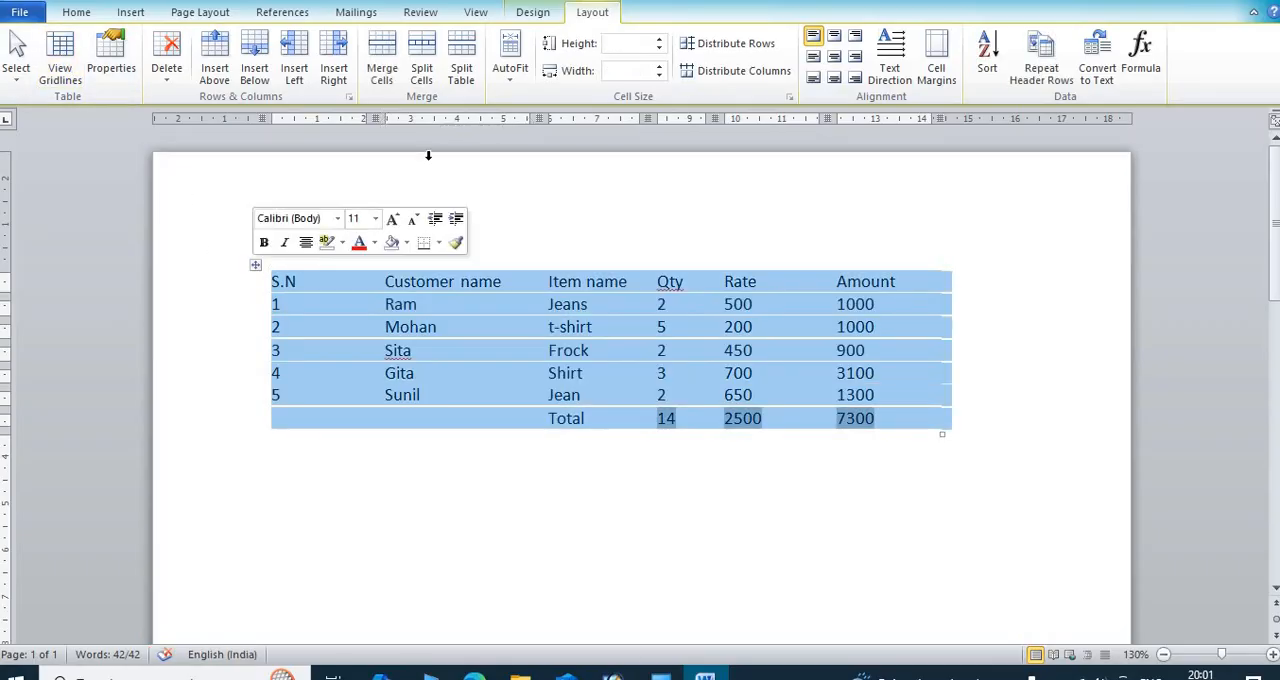
{"action": "left_click", "coordinate": [533, 13]}
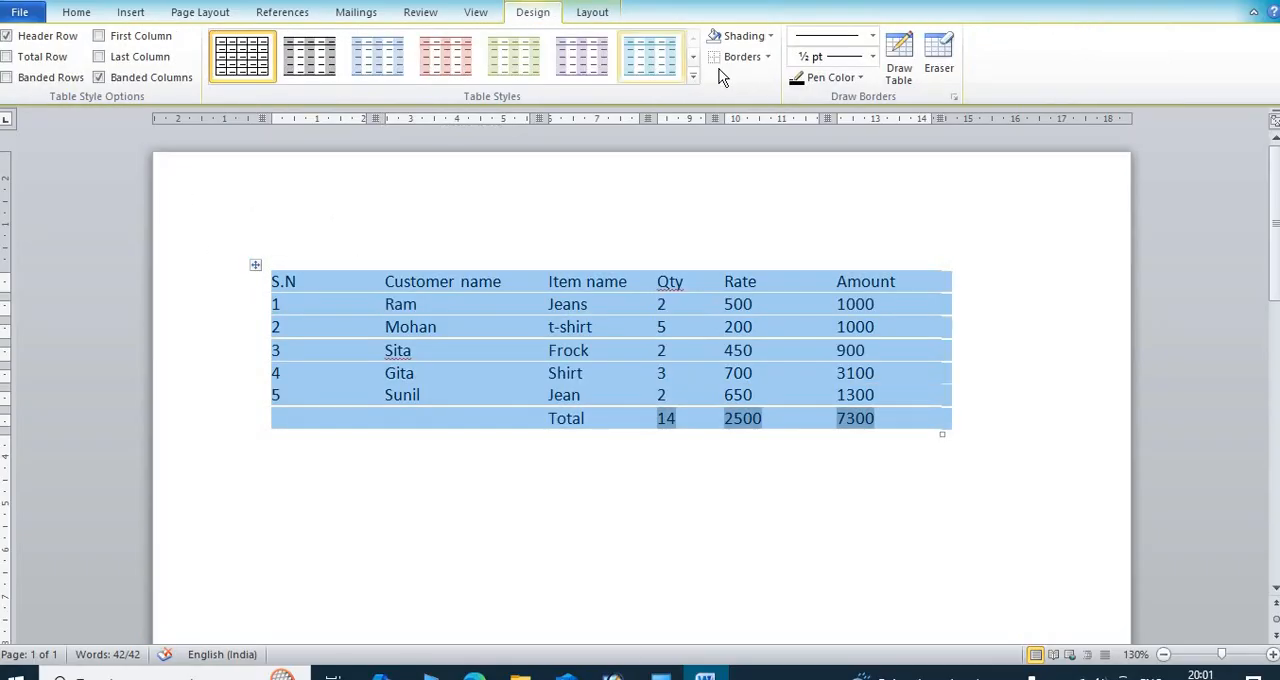
{"action": "left_click", "coordinate": [768, 58]}
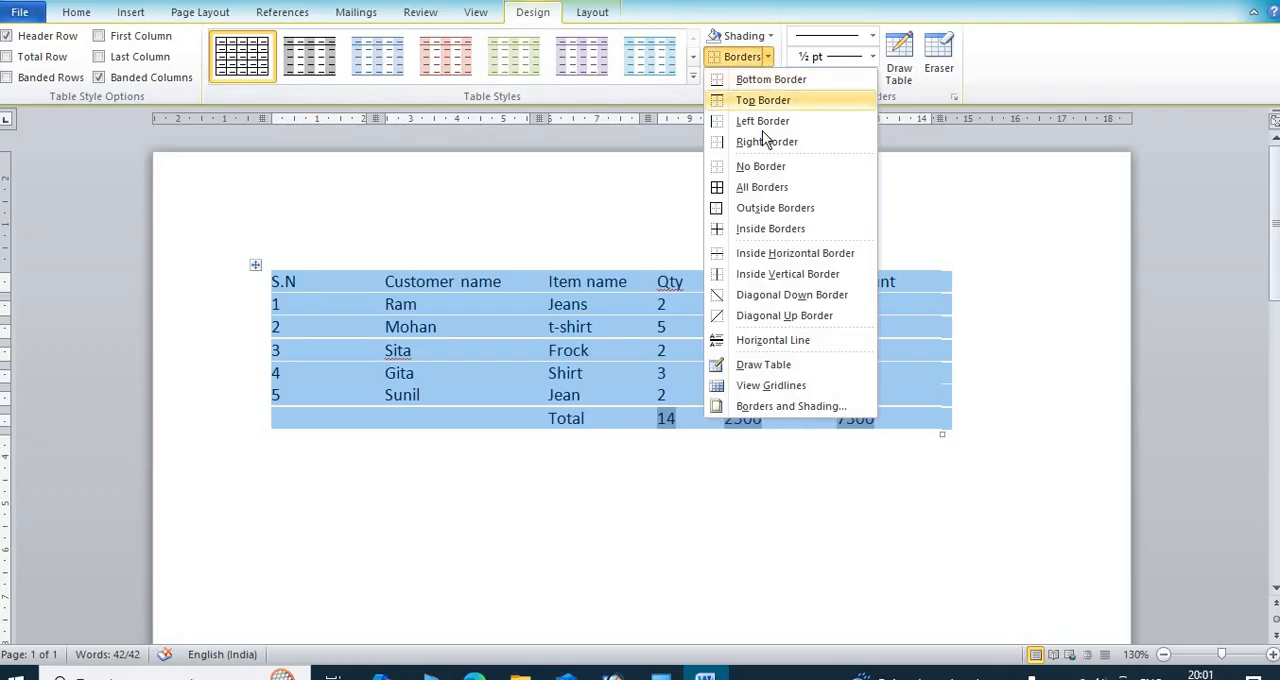
{"action": "left_click", "coordinate": [768, 190]}
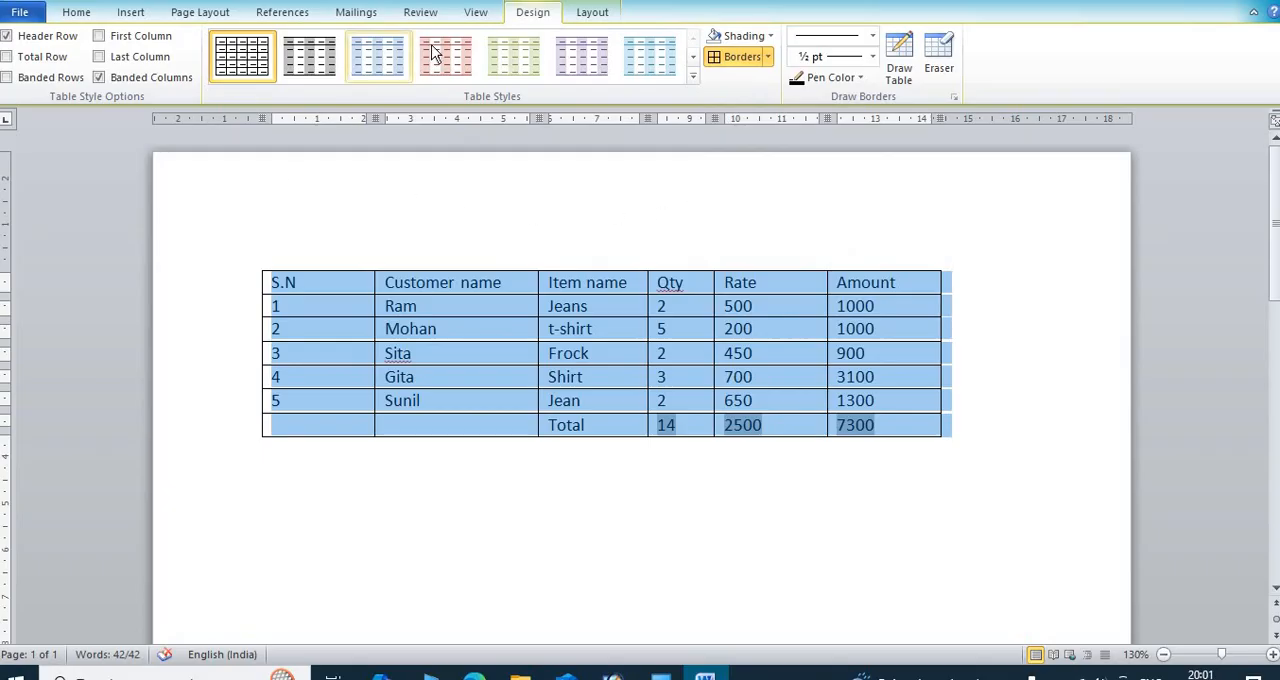
Step: Scale the whole table down from its lower-right corner until the S.N column is about 2.18 cm wide
{"action": "left_click", "coordinate": [603, 16]}
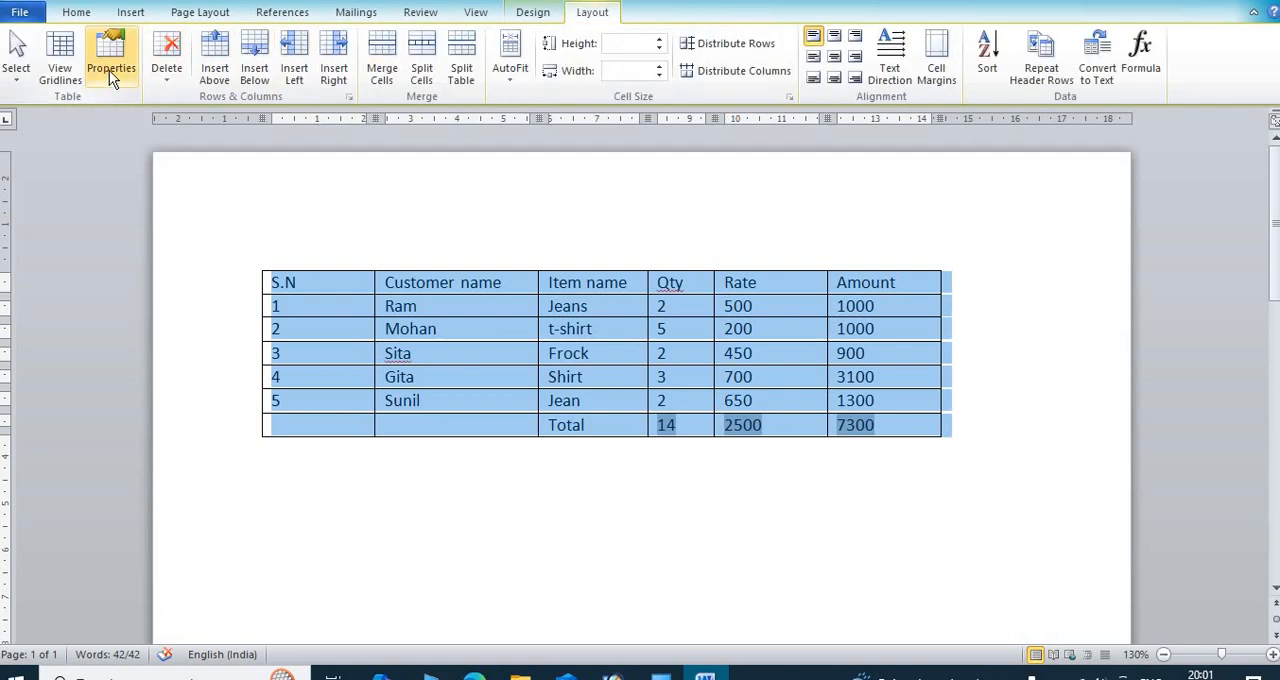
{"action": "left_click", "coordinate": [664, 377]}
{"action": "left_click_drag", "start_coordinate": [945, 446], "coordinate": [868, 432]}
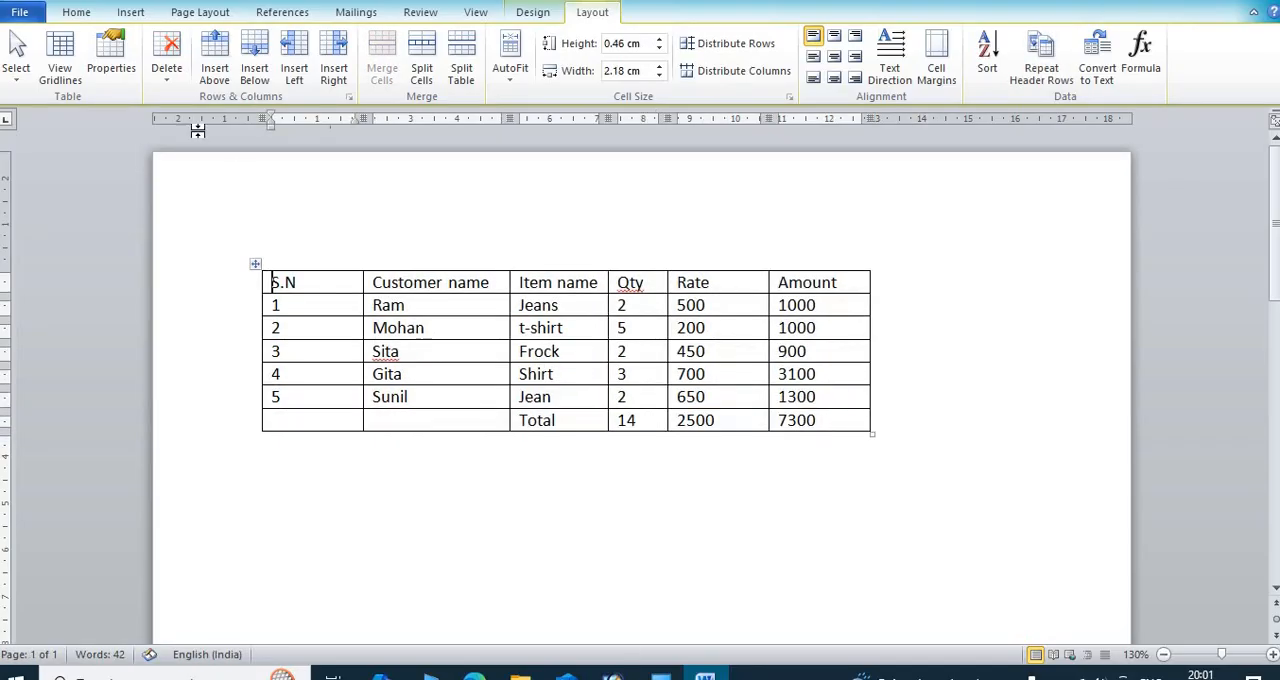
Step: Set the table's alignment on the page to Center in the table properties
{"action": "left_click", "coordinate": [116, 72]}
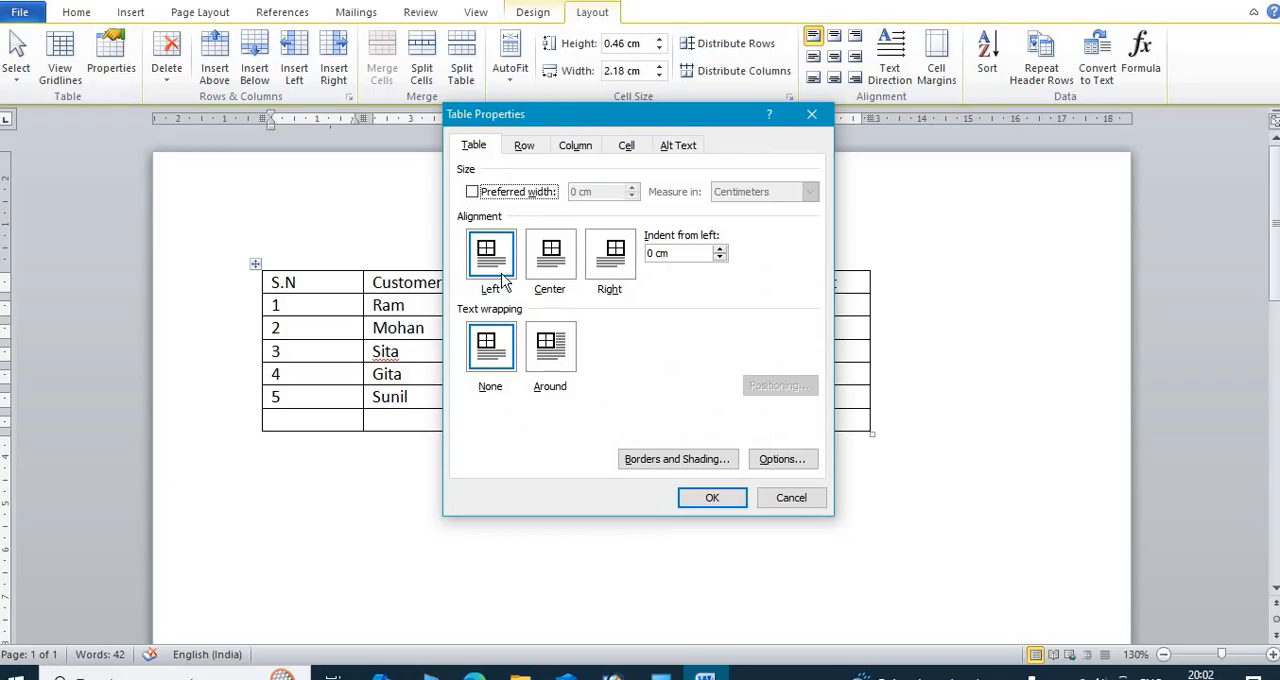
{"action": "left_click", "coordinate": [555, 255]}
{"action": "left_click", "coordinate": [712, 498]}
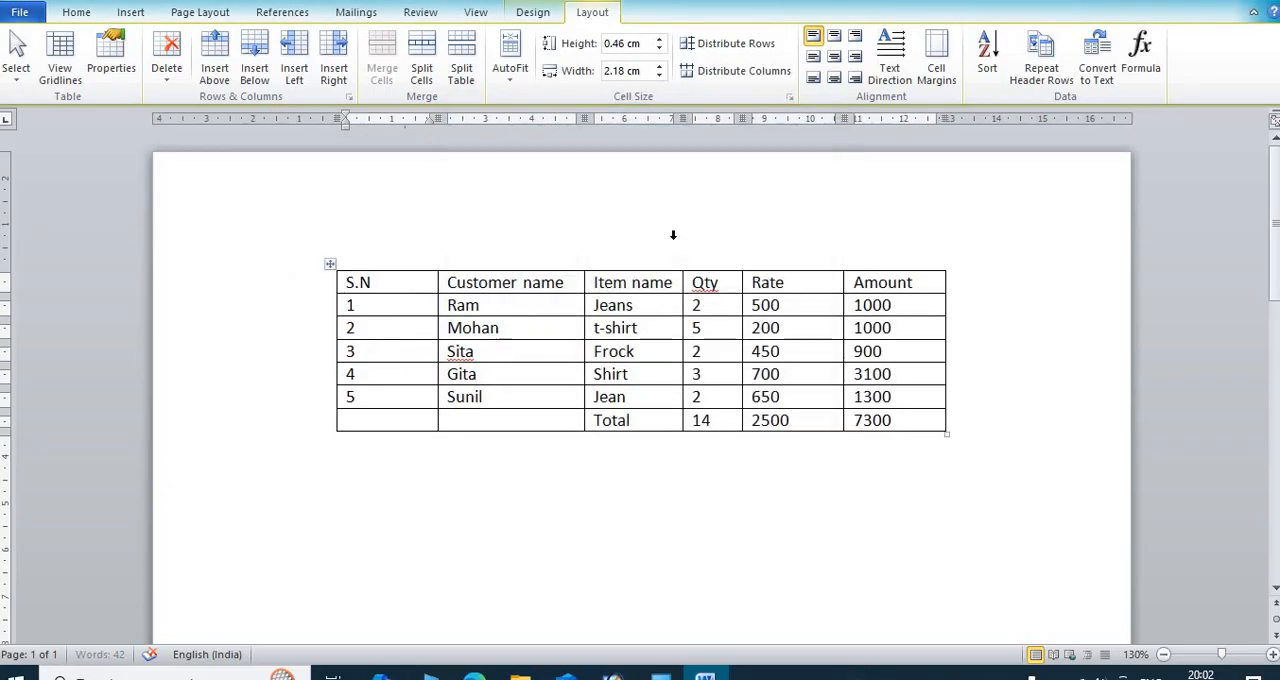
Step: Set the table's alignment on the page to Right in the table properties
{"action": "left_click", "coordinate": [111, 58]}
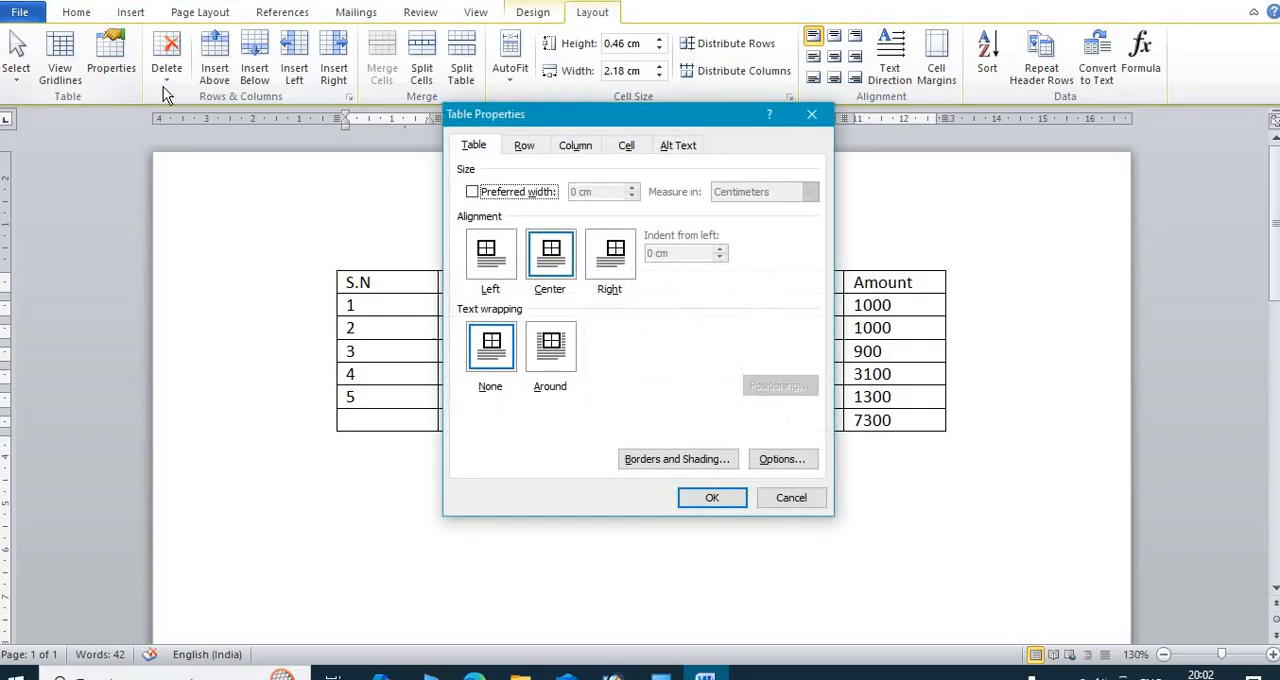
{"action": "left_click", "coordinate": [612, 262]}
{"action": "left_click", "coordinate": [712, 498]}
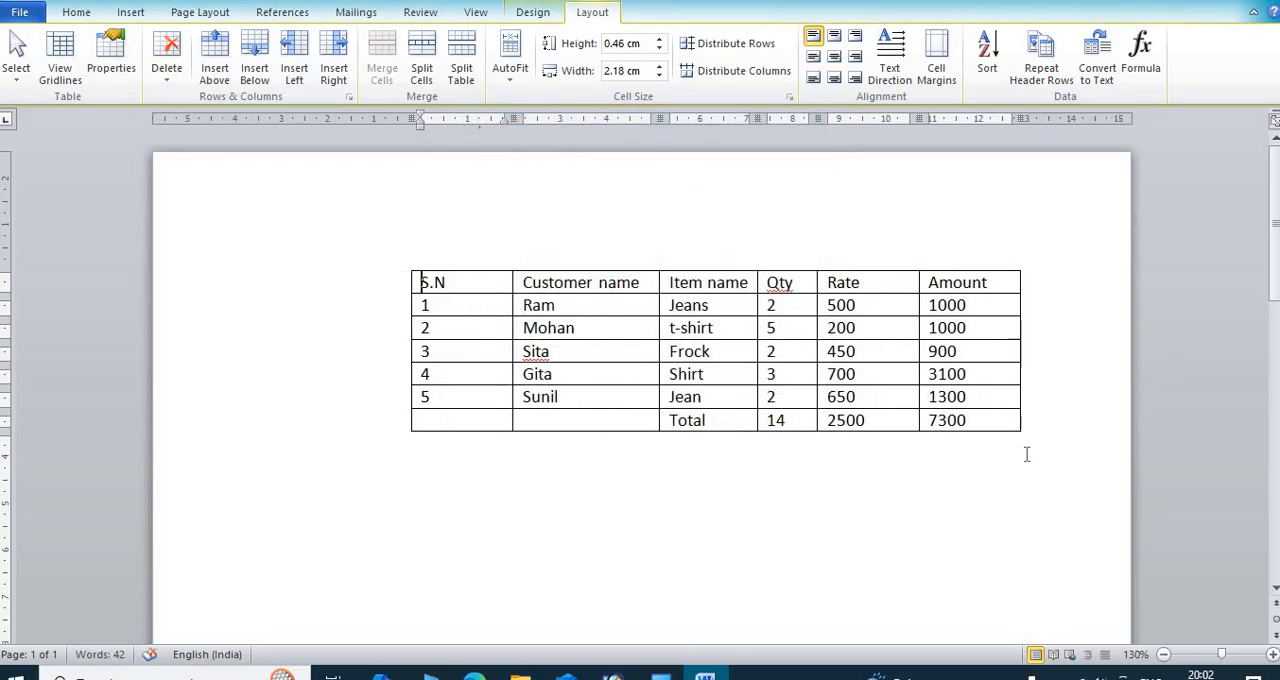
Step: Set the table's alignment on the page to Left in the table properties
{"action": "left_click", "coordinate": [113, 62]}
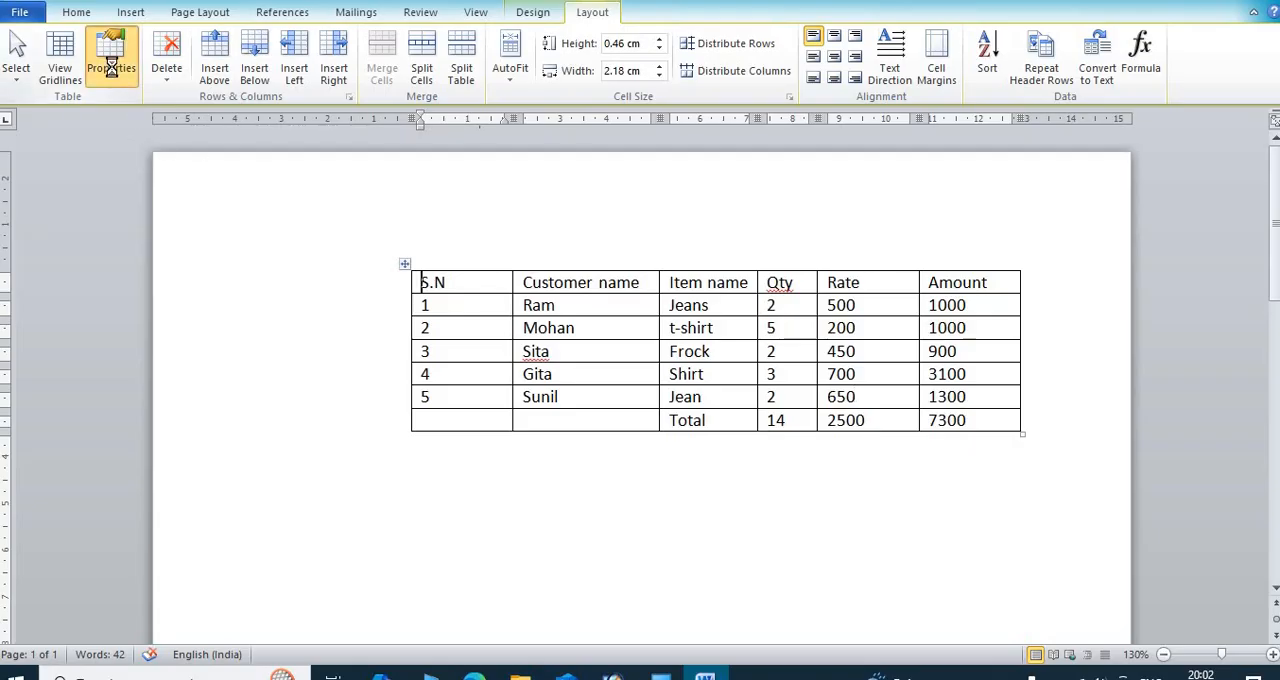
{"action": "left_click", "coordinate": [498, 272]}
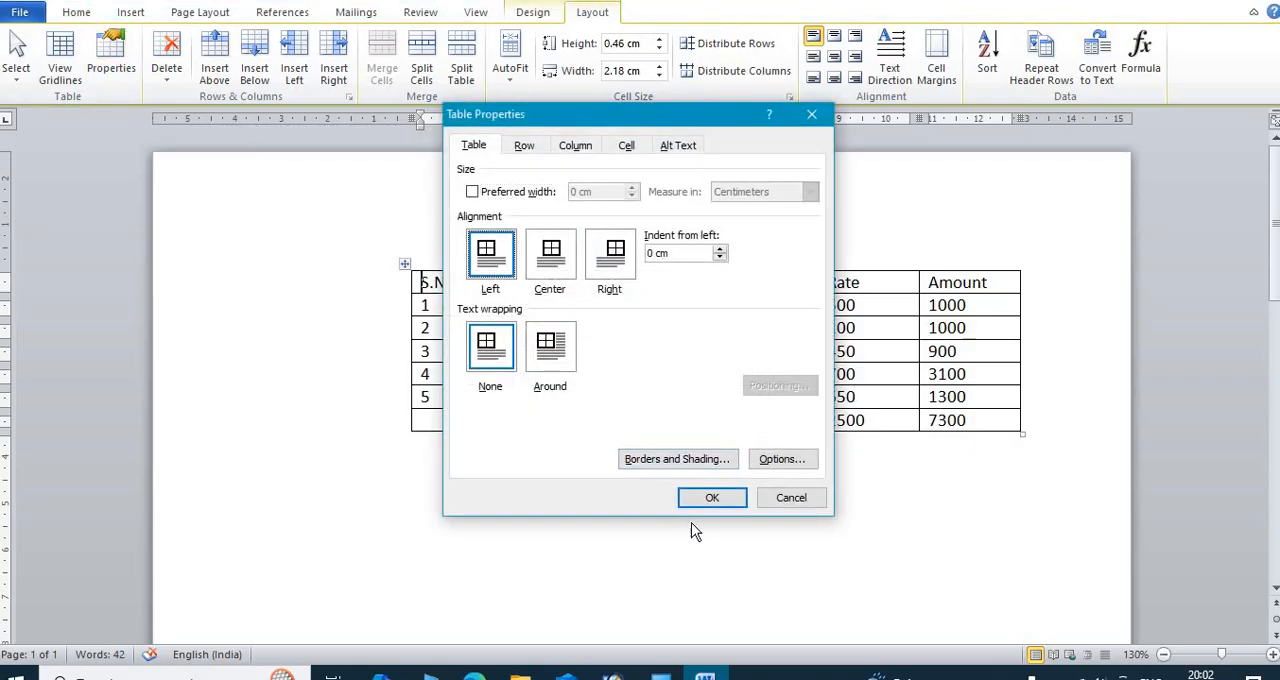
{"action": "left_click", "coordinate": [712, 497]}
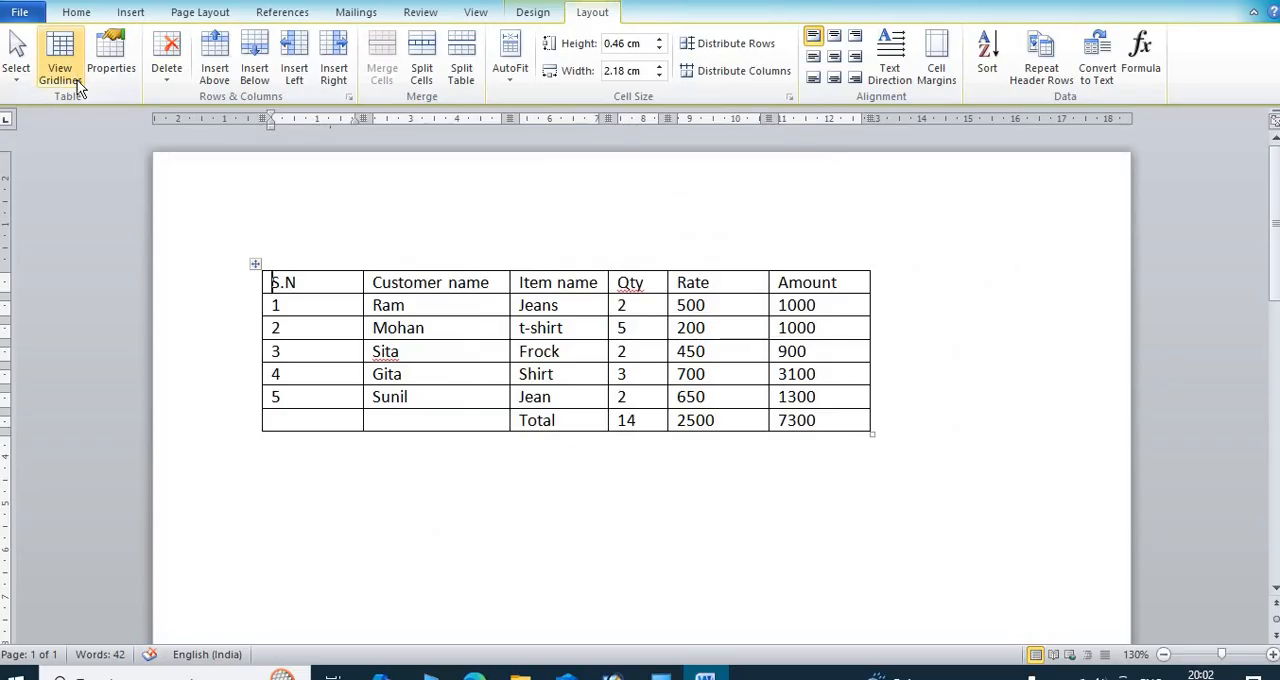
{"action": "left_click", "coordinate": [108, 56]}
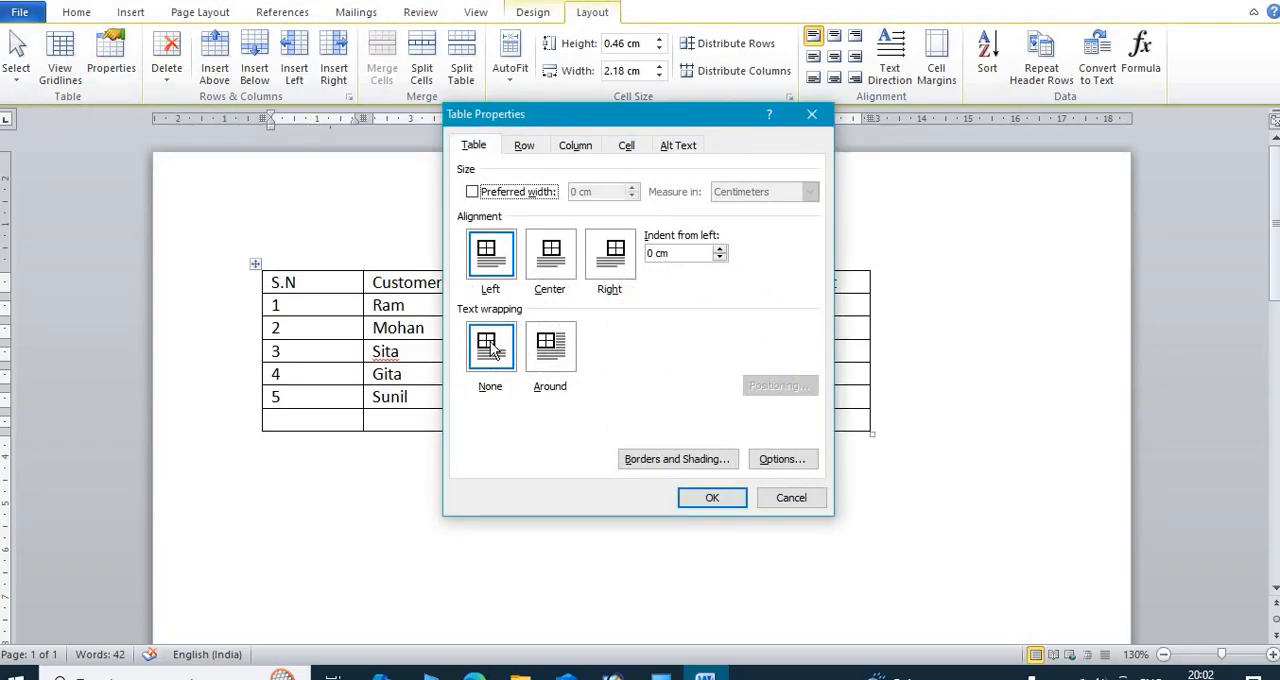
{"action": "left_click", "coordinate": [789, 498]}
{"action": "left_click", "coordinate": [895, 430]}
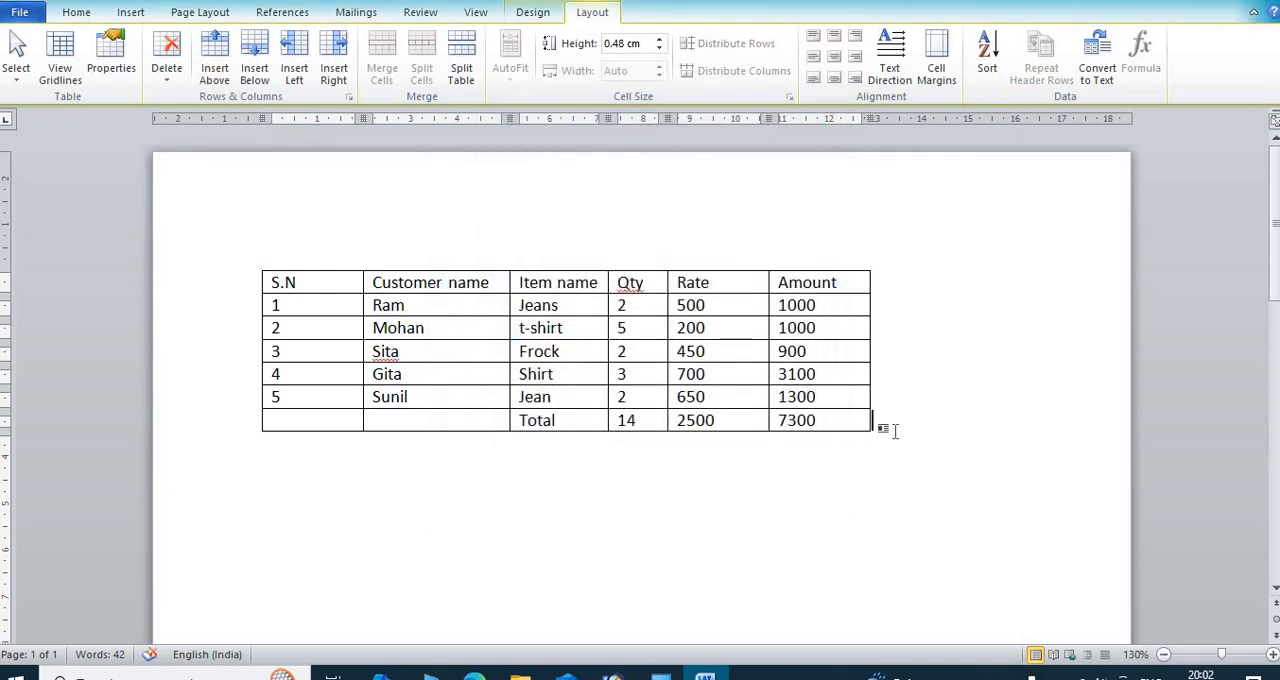
{"action": "key", "text": "Return"}
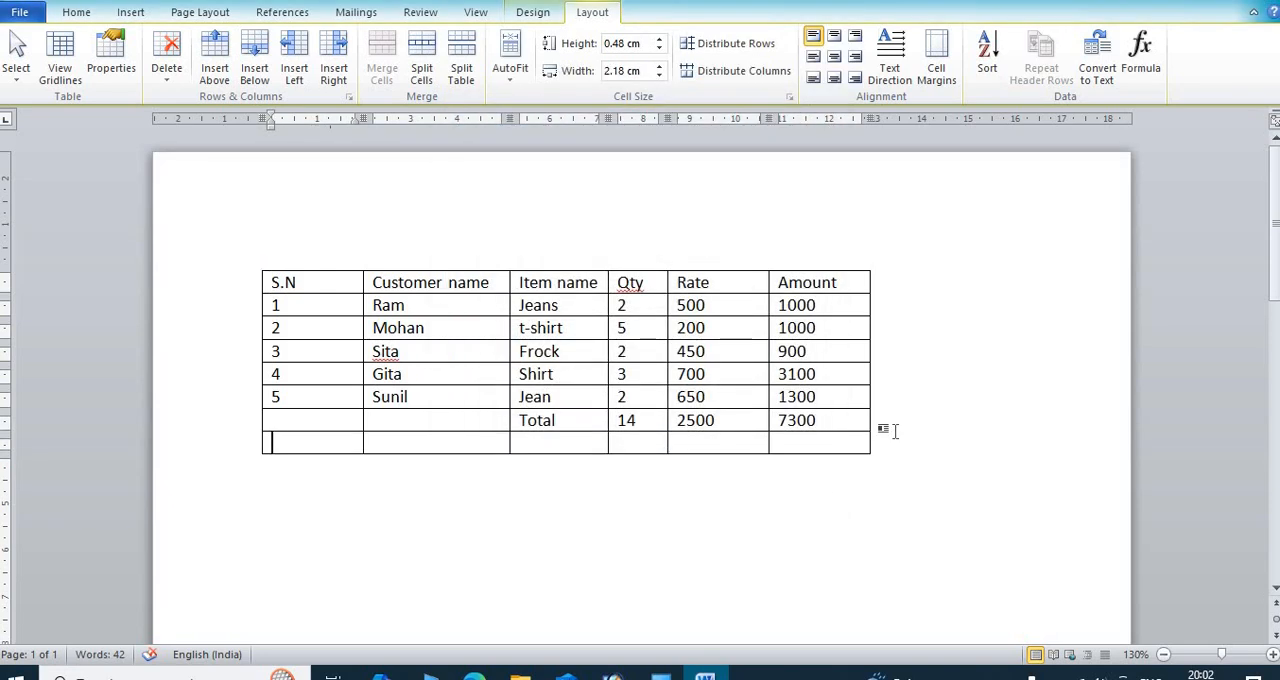
{"action": "key", "text": "ctrl+z"}
Step: Generate eight paragraphs of sample text directly below the table with =rand(8)
{"action": "left_click", "coordinate": [296, 457]}
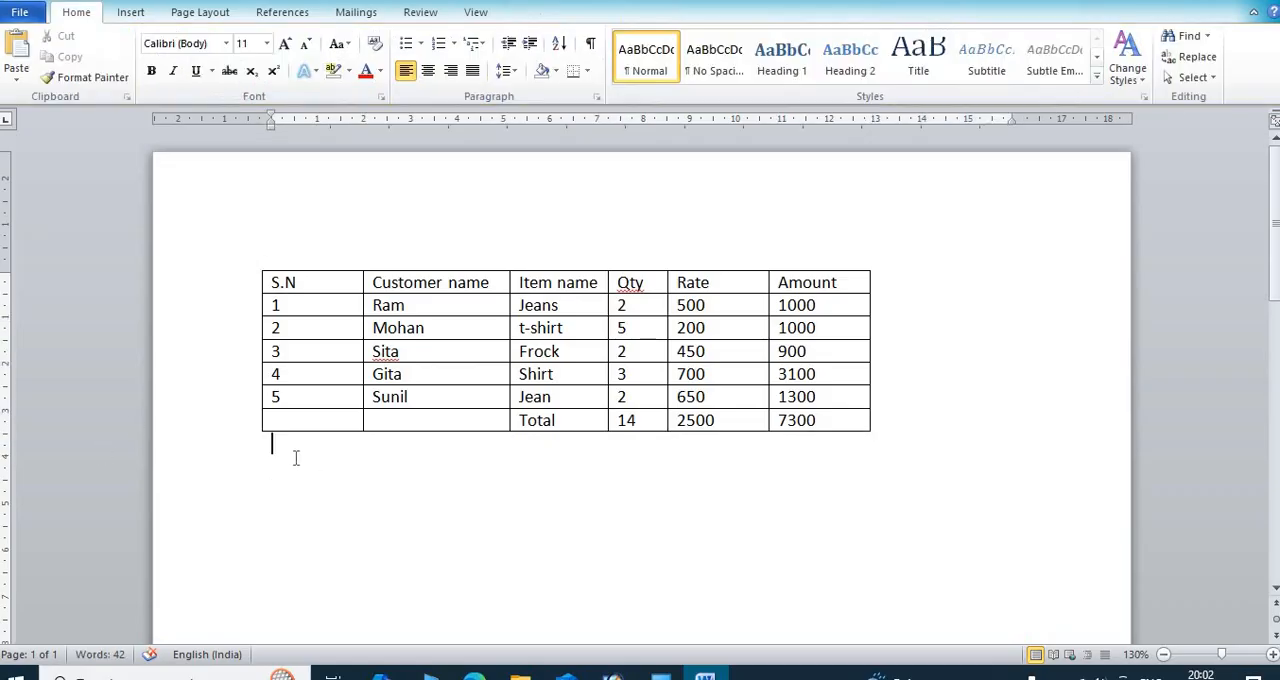
{"action": "type", "text": "=rand(8)"}
{"action": "key", "text": "Return"}
{"action": "scroll", "coordinate": [481, 481], "scroll_direction": "up", "scroll_amount": 15}
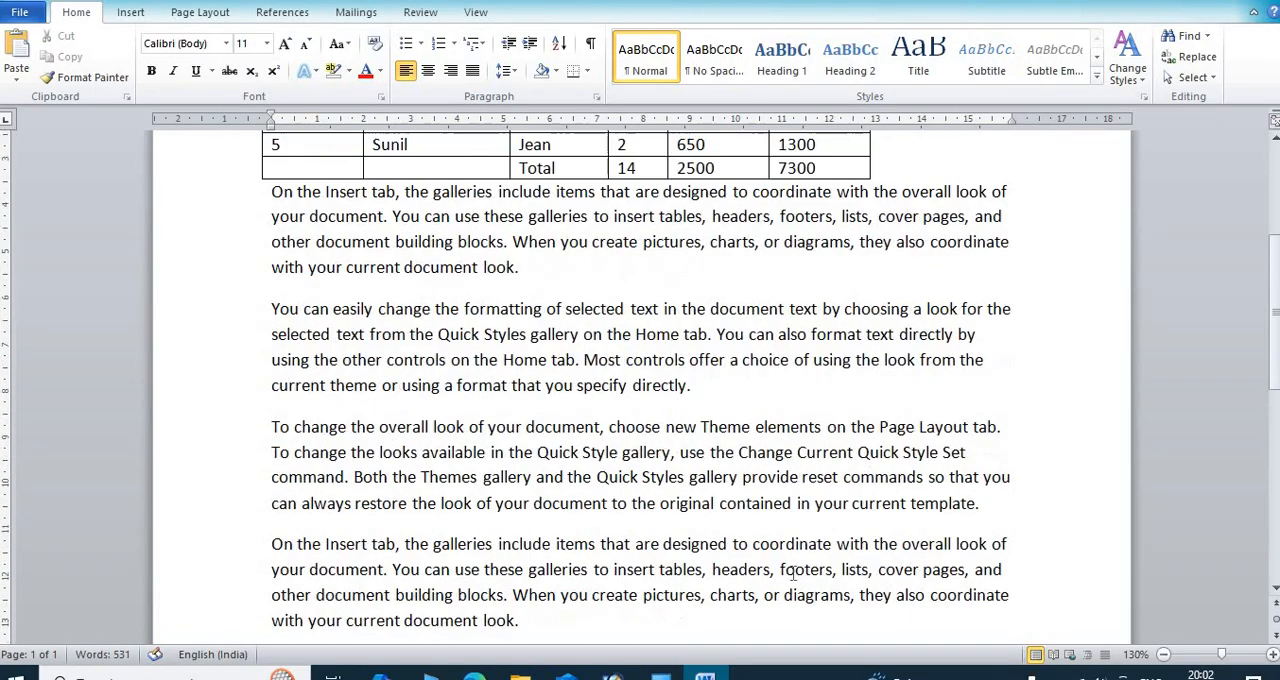
Step: Set the table's text wrapping to Around and highlight the paragraph text flowing beside the table
{"action": "left_click", "coordinate": [470, 11]}
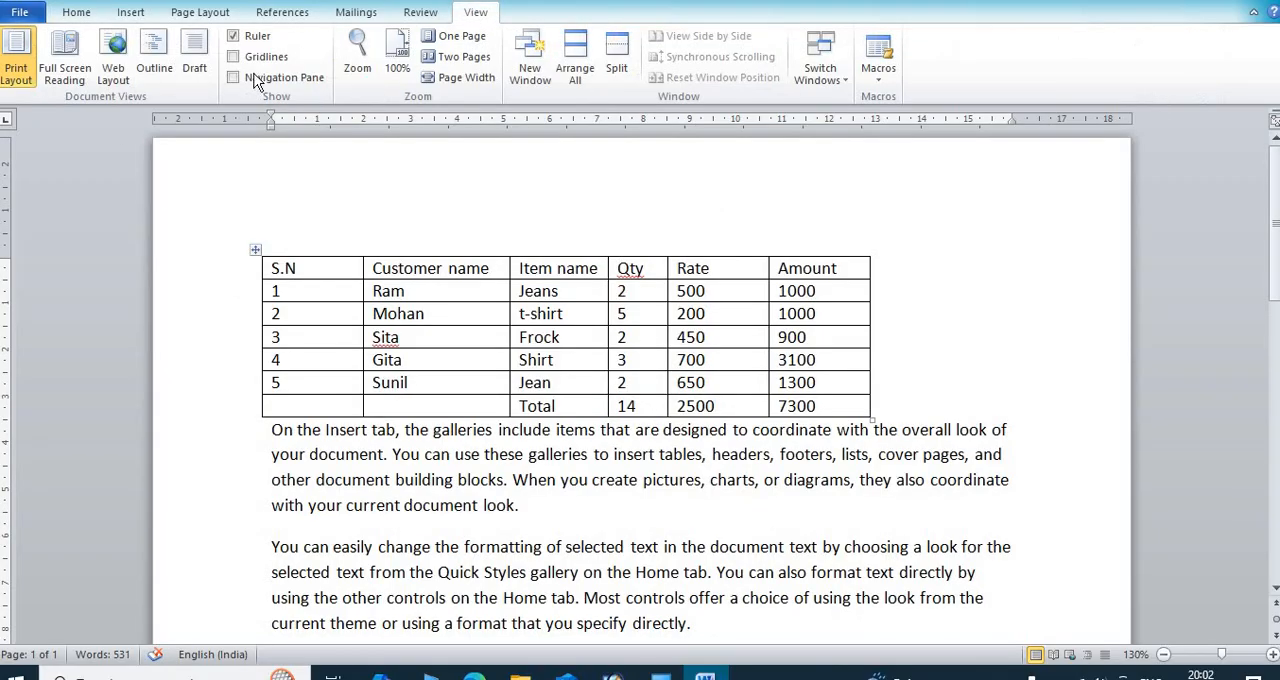
{"action": "left_click", "coordinate": [484, 314]}
{"action": "left_click", "coordinate": [592, 14]}
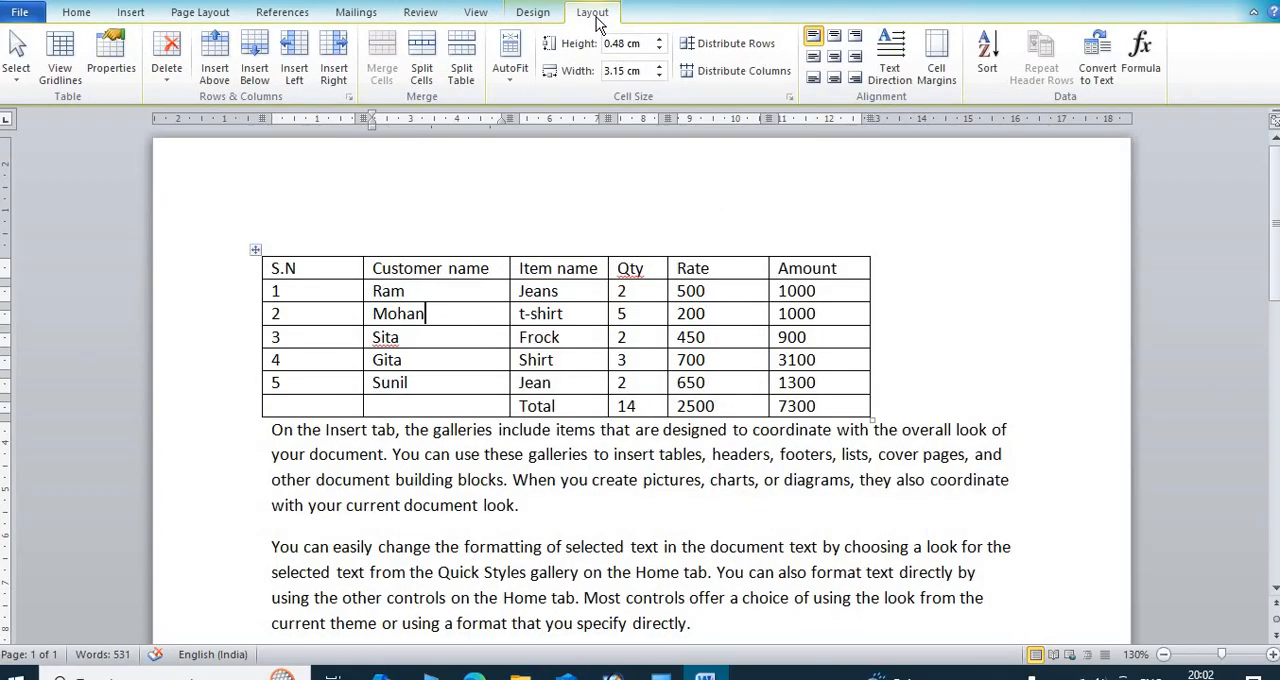
{"action": "left_click", "coordinate": [110, 70]}
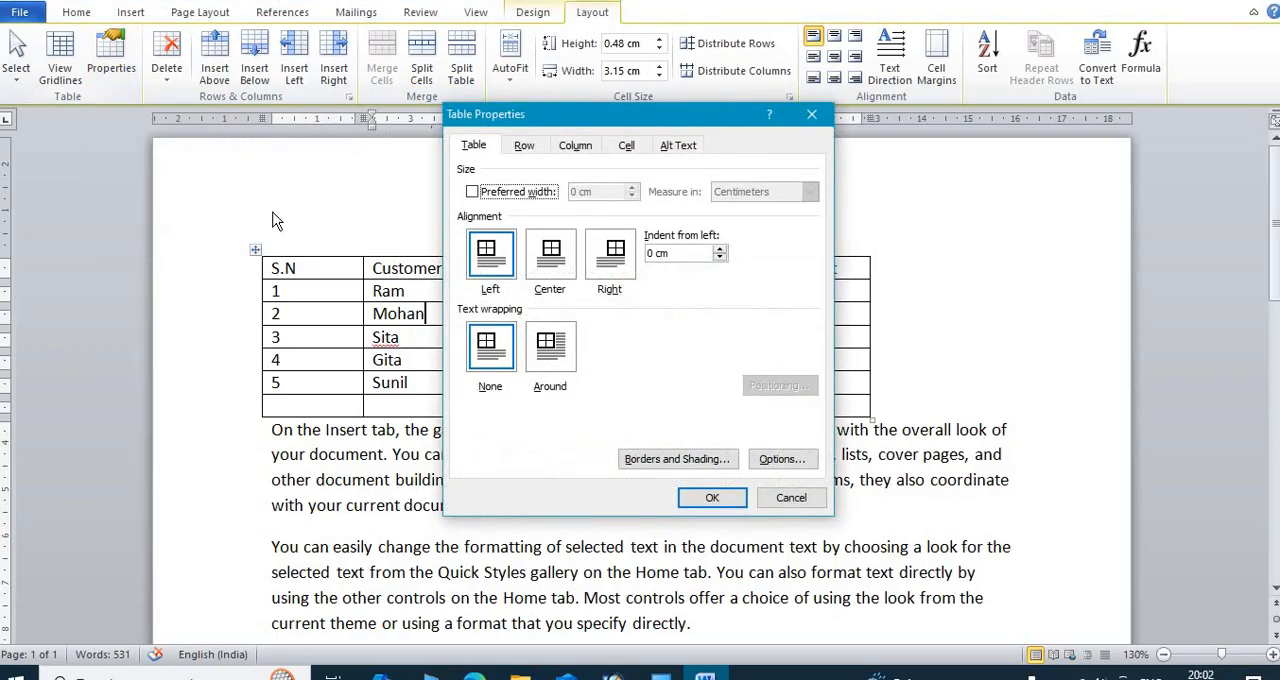
{"action": "left_click", "coordinate": [551, 350]}
{"action": "left_click", "coordinate": [720, 498]}
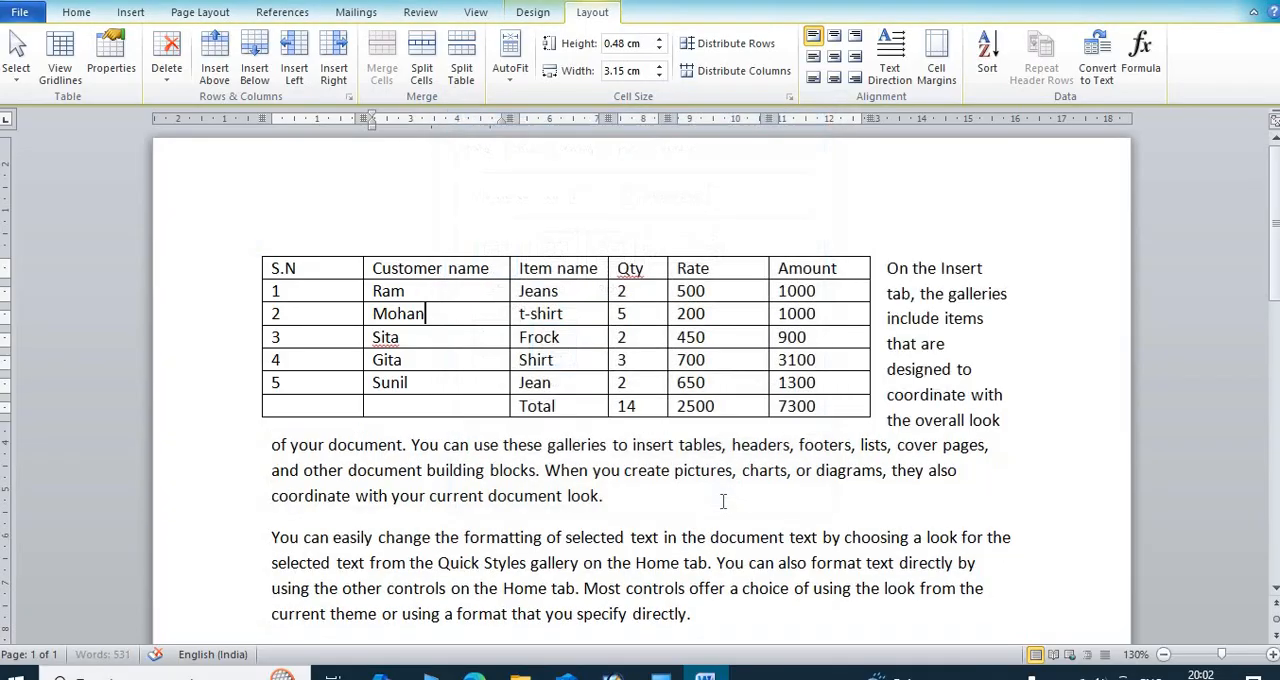
{"action": "left_click_drag", "start_coordinate": [886, 268], "coordinate": [972, 416]}
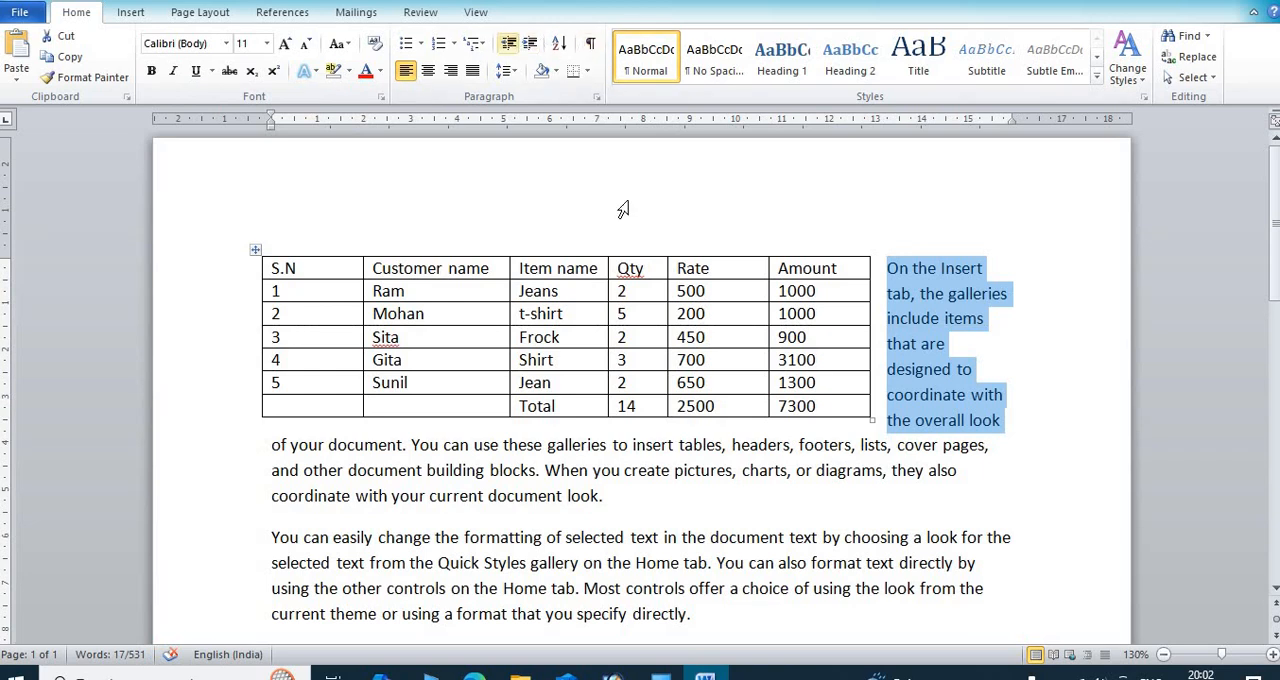
Step: Set the table's text wrapping to None in the table properties
{"action": "left_click", "coordinate": [757, 316]}
{"action": "left_click", "coordinate": [591, 12]}
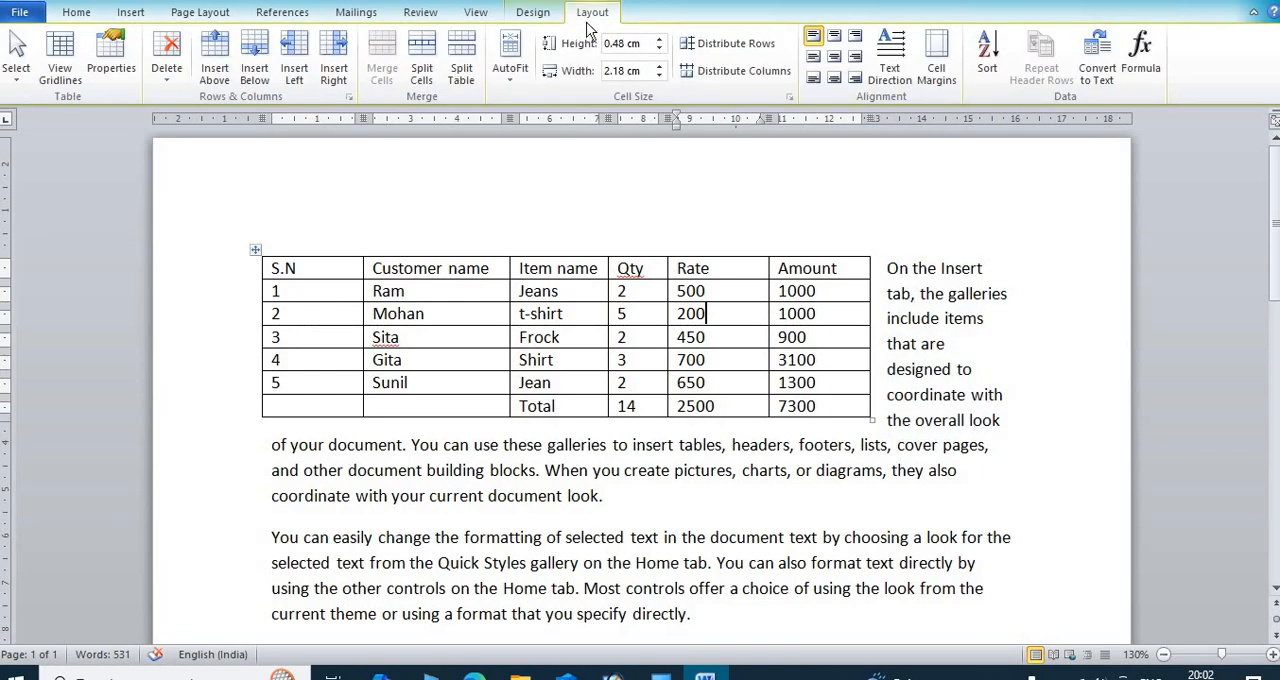
{"action": "left_click", "coordinate": [111, 72]}
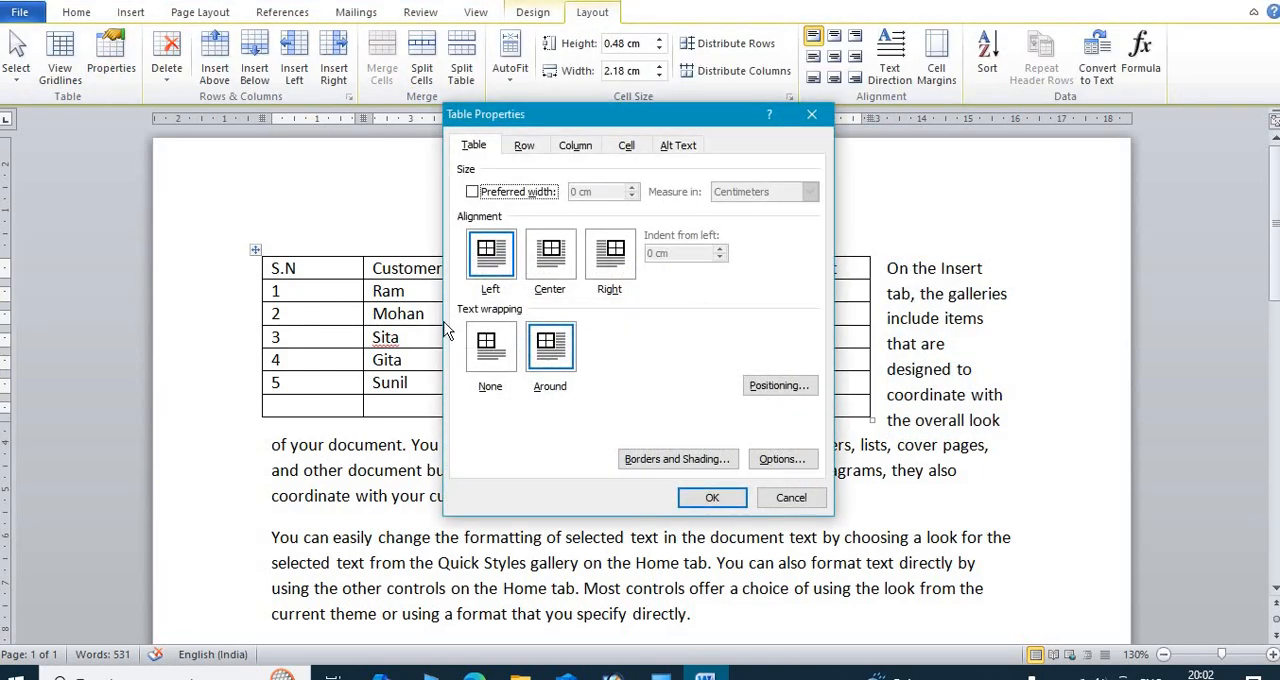
{"action": "left_click", "coordinate": [492, 355]}
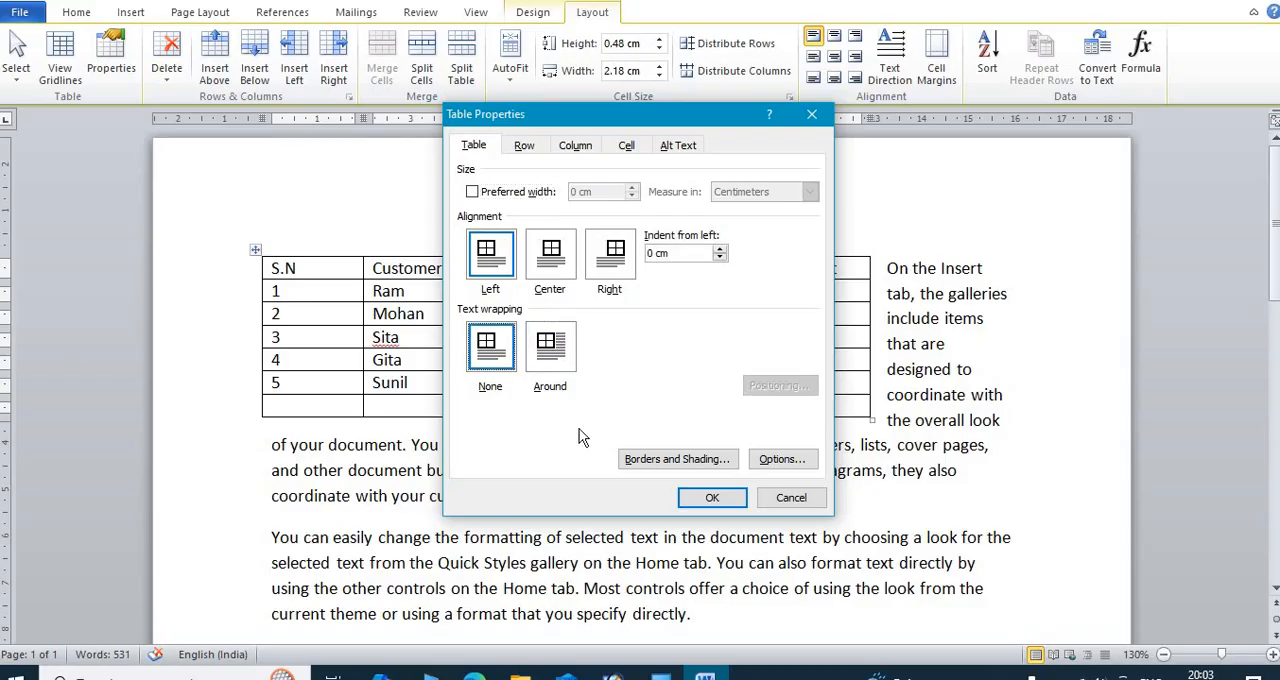
{"action": "left_click", "coordinate": [712, 500]}
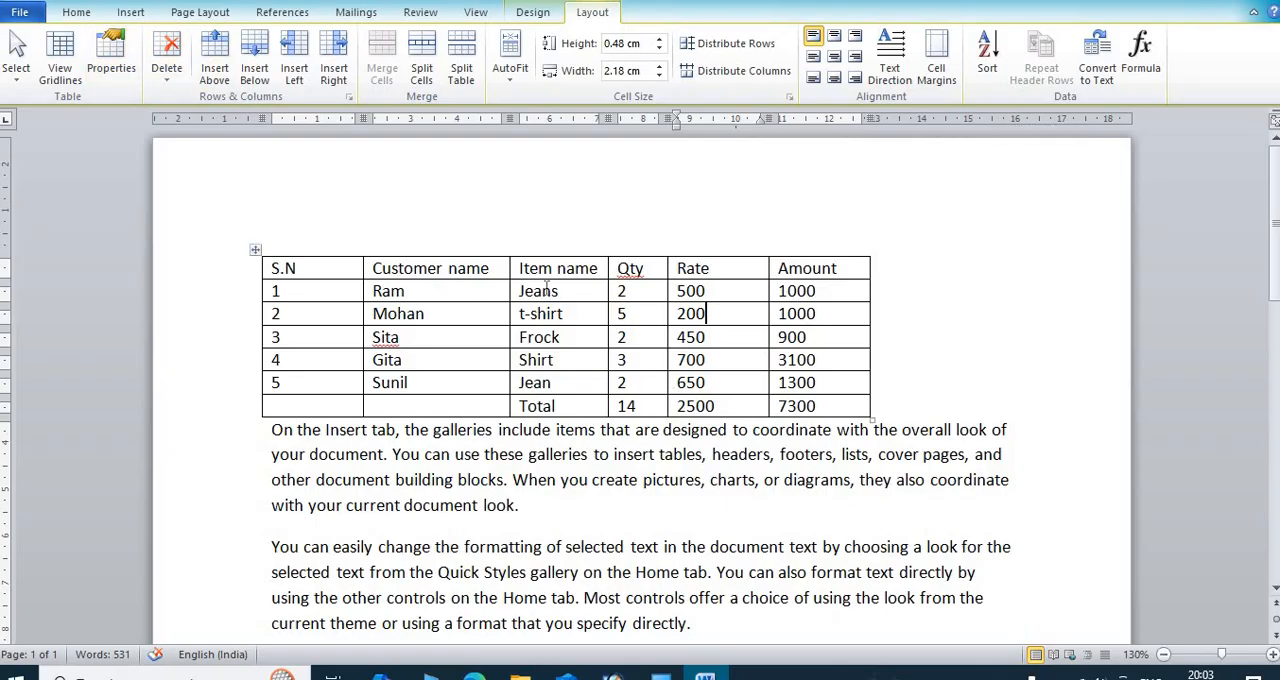
Step: Delete the Customer name column from the table and undo the deletion
{"action": "left_click", "coordinate": [496, 268]}
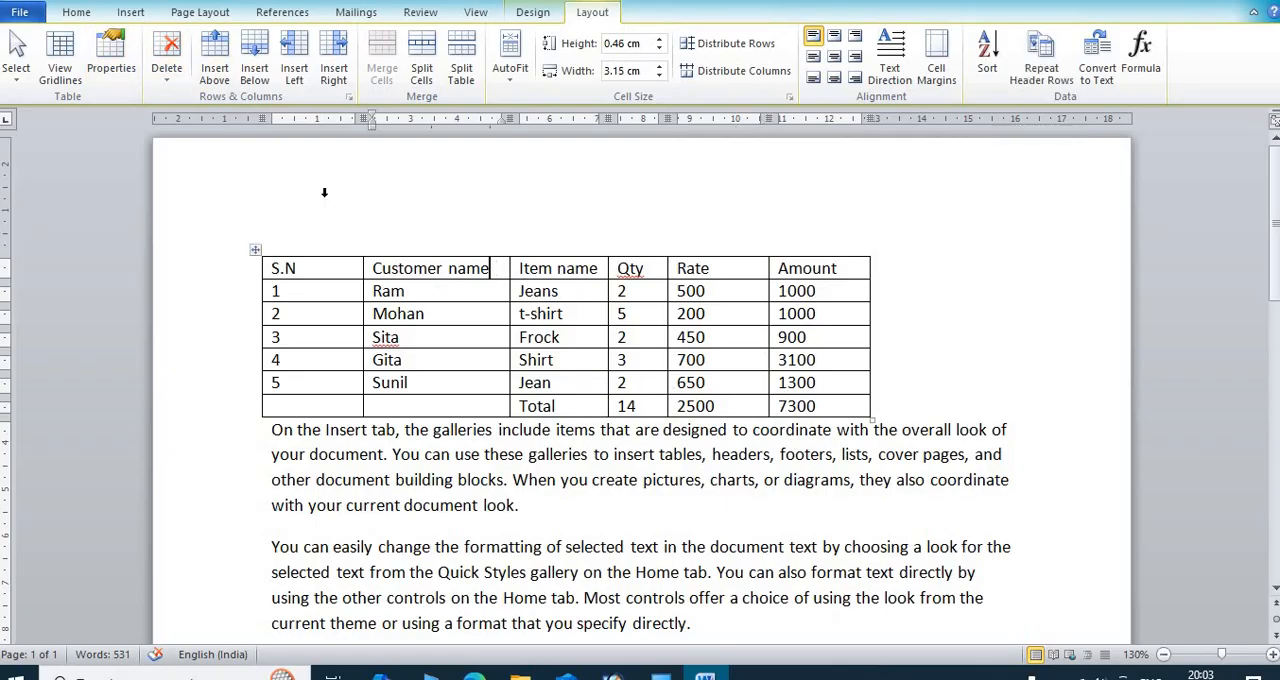
{"action": "left_click", "coordinate": [166, 82]}
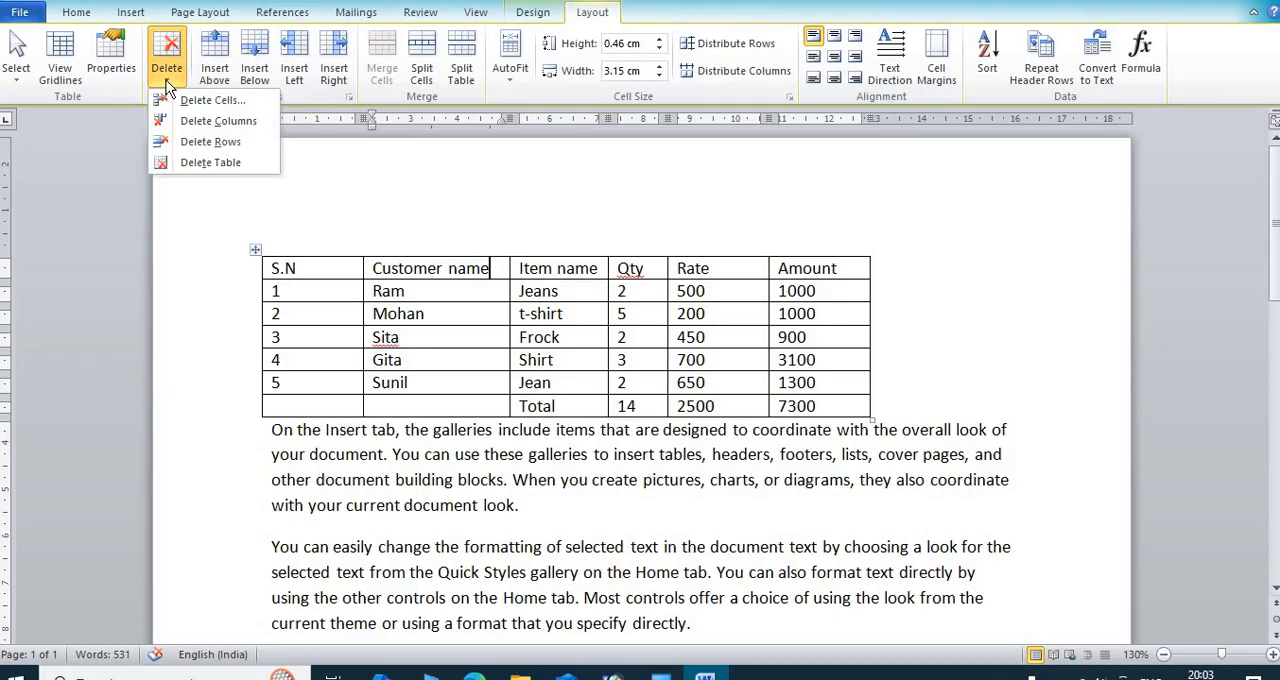
{"action": "left_click", "coordinate": [212, 121]}
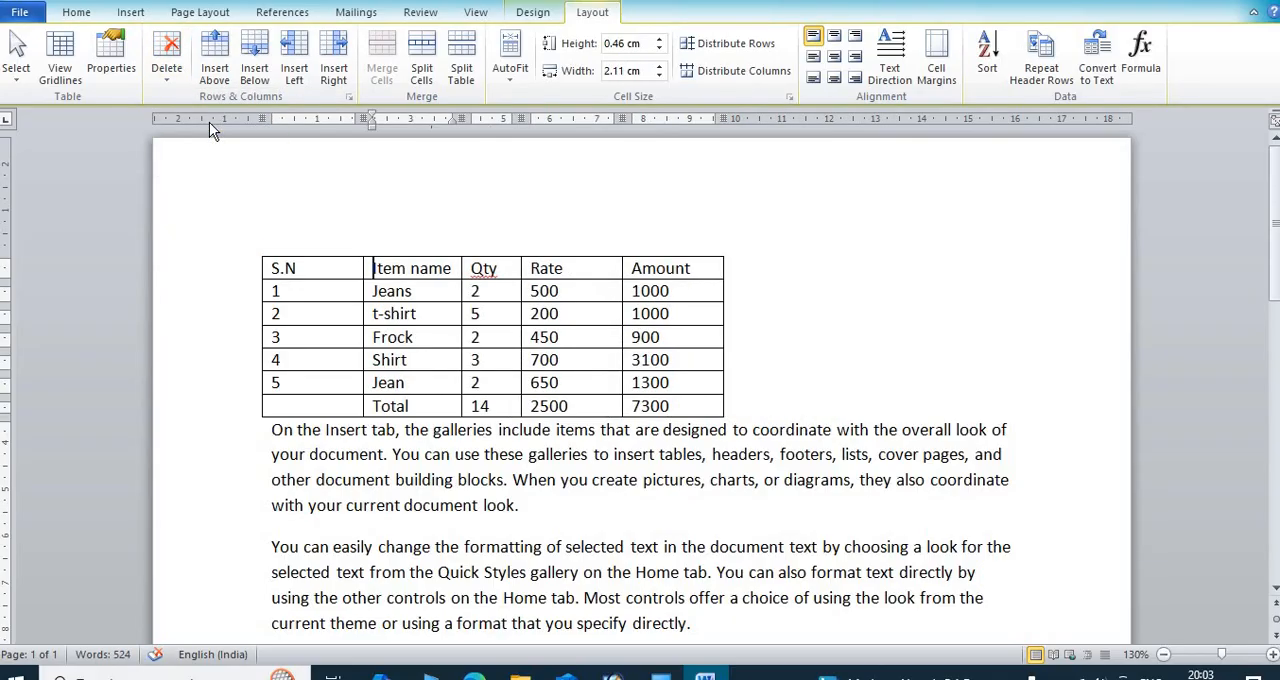
{"action": "key", "text": "ctrl+z"}
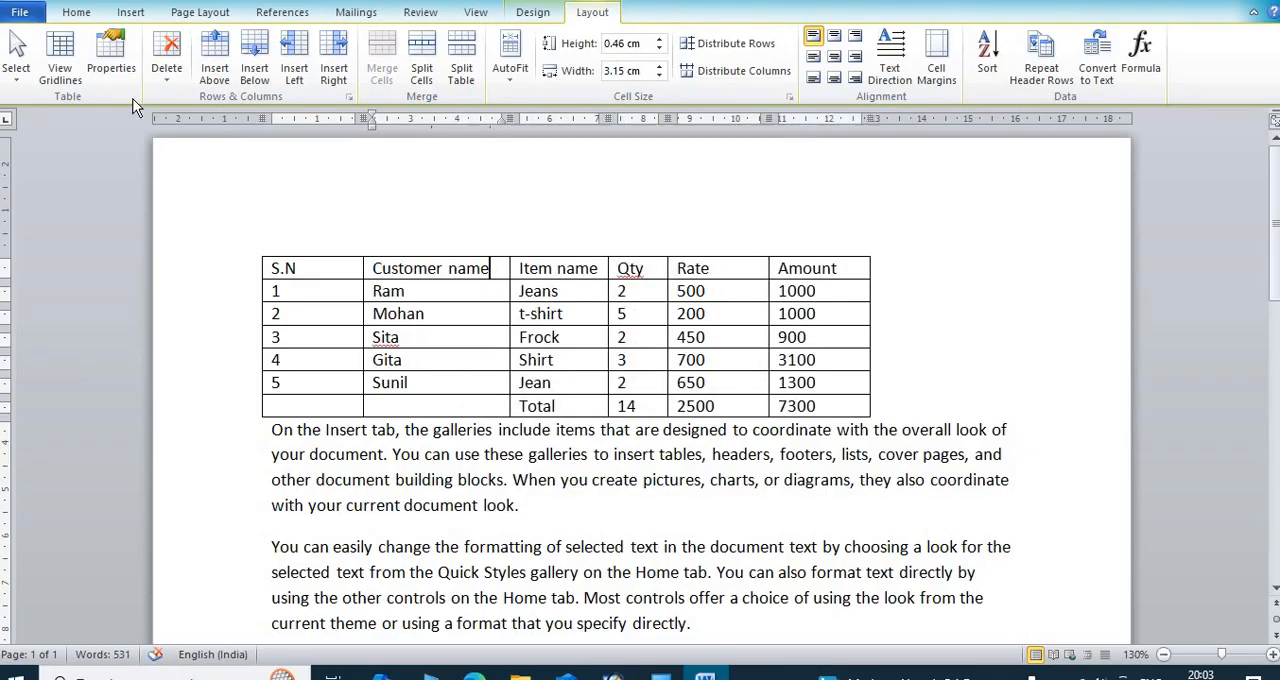
Step: Delete the table's header row and undo the deletion
{"action": "left_click", "coordinate": [165, 70]}
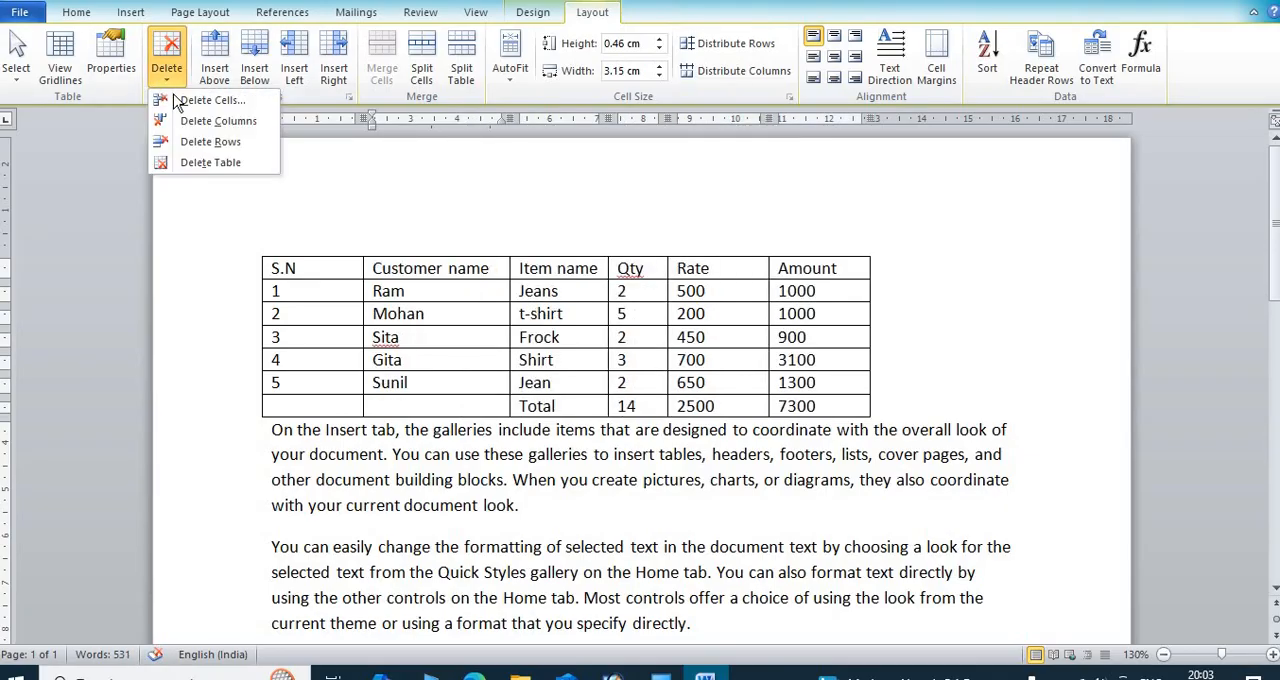
{"action": "left_click", "coordinate": [211, 142]}
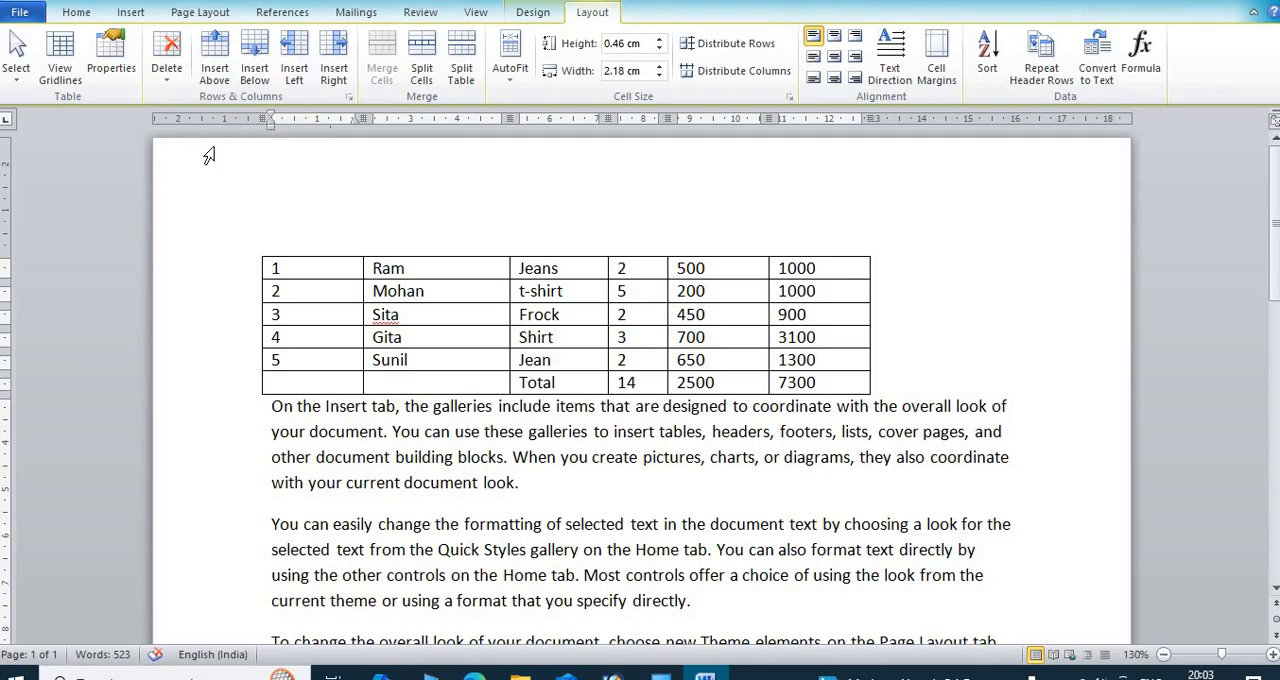
{"action": "key", "text": "ctrl+z"}
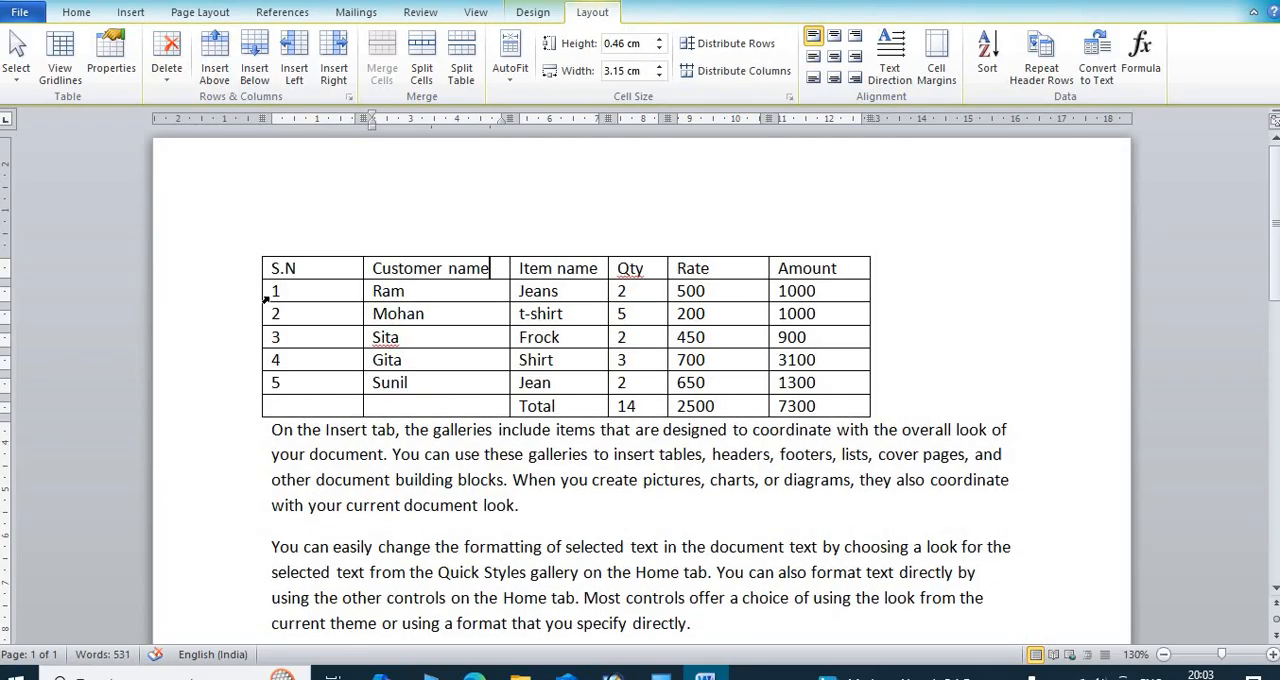
Step: Delete the Total row at the end of the table and undo the deletion
{"action": "left_click", "coordinate": [566, 404]}
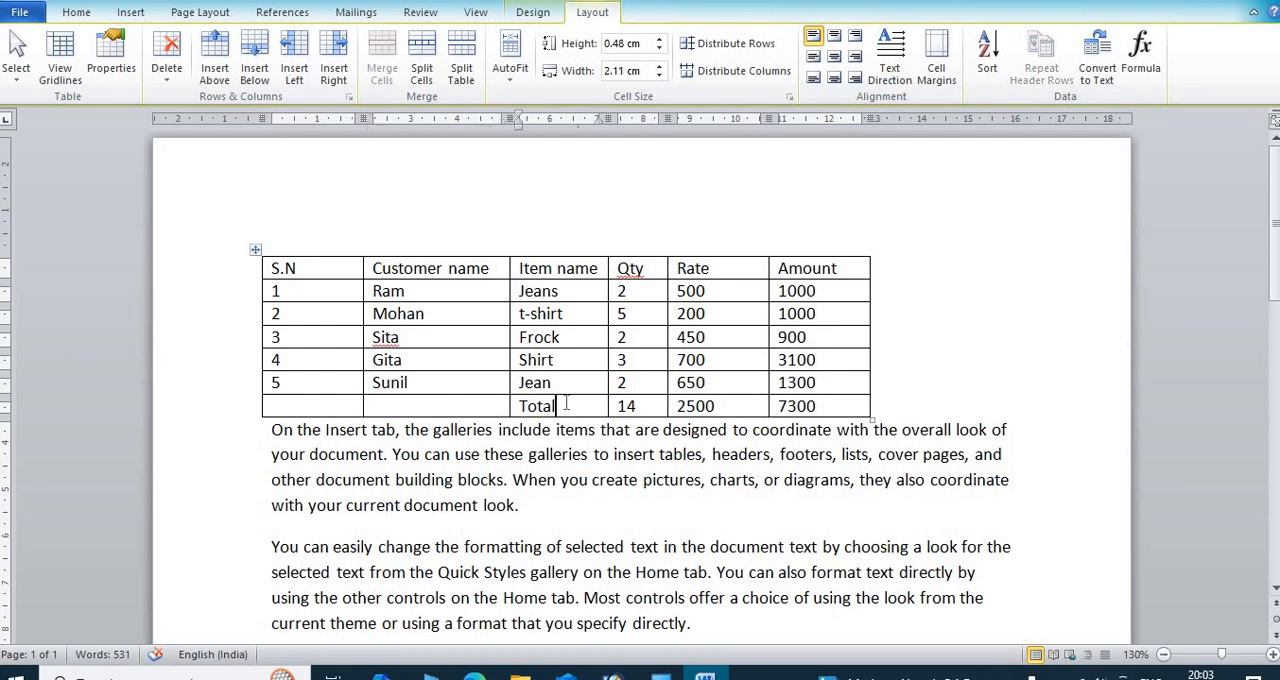
{"action": "left_click", "coordinate": [167, 60]}
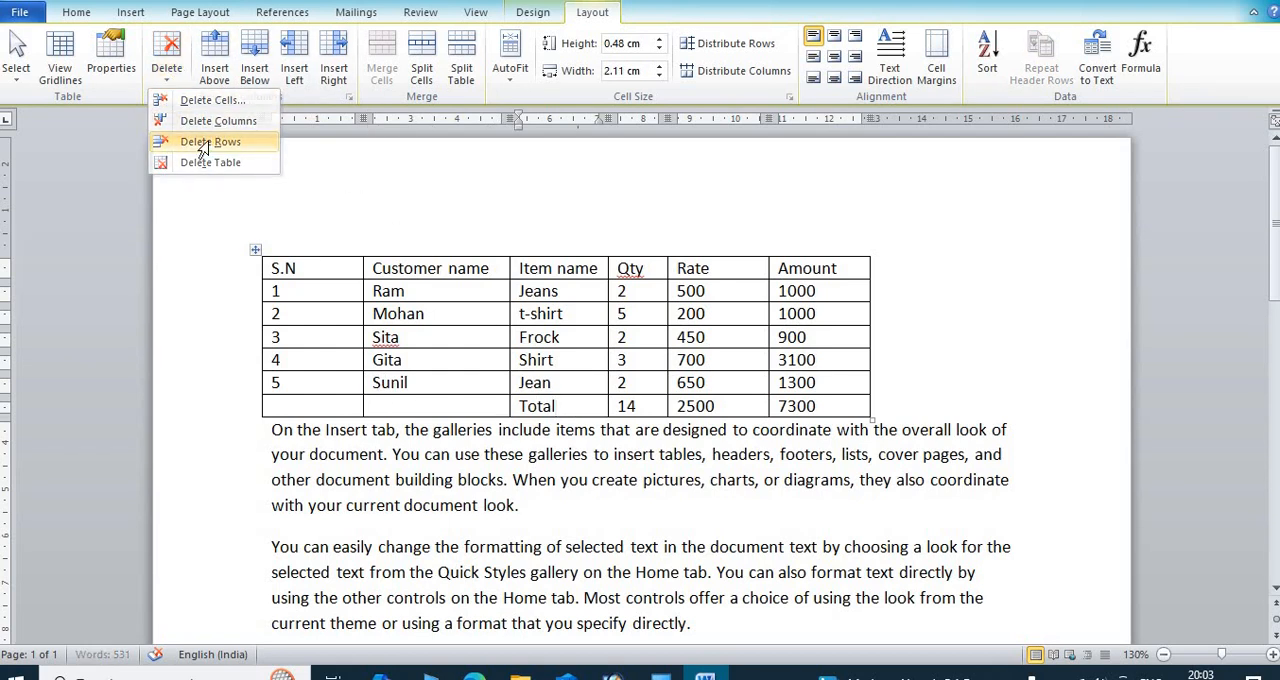
{"action": "left_click", "coordinate": [200, 149]}
{"action": "key", "text": "ctrl+z"}
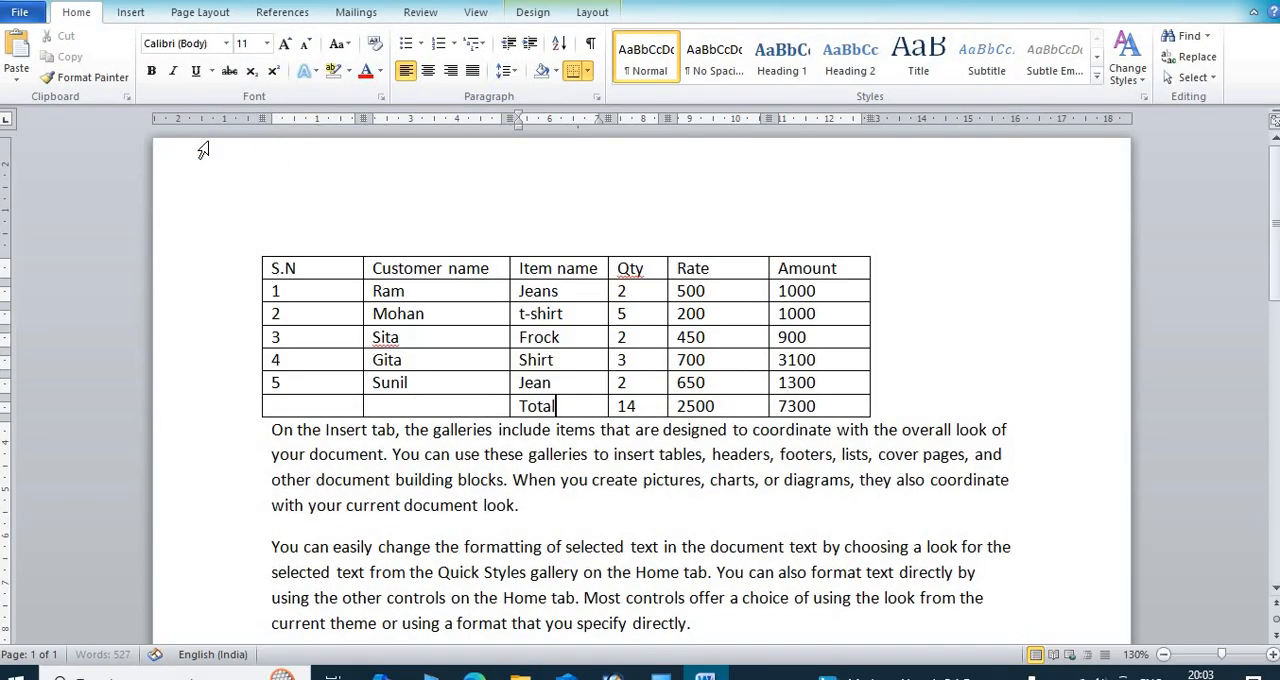
Step: Delete the entire table and undo the deletion
{"action": "left_click", "coordinate": [592, 12]}
{"action": "left_click", "coordinate": [172, 70]}
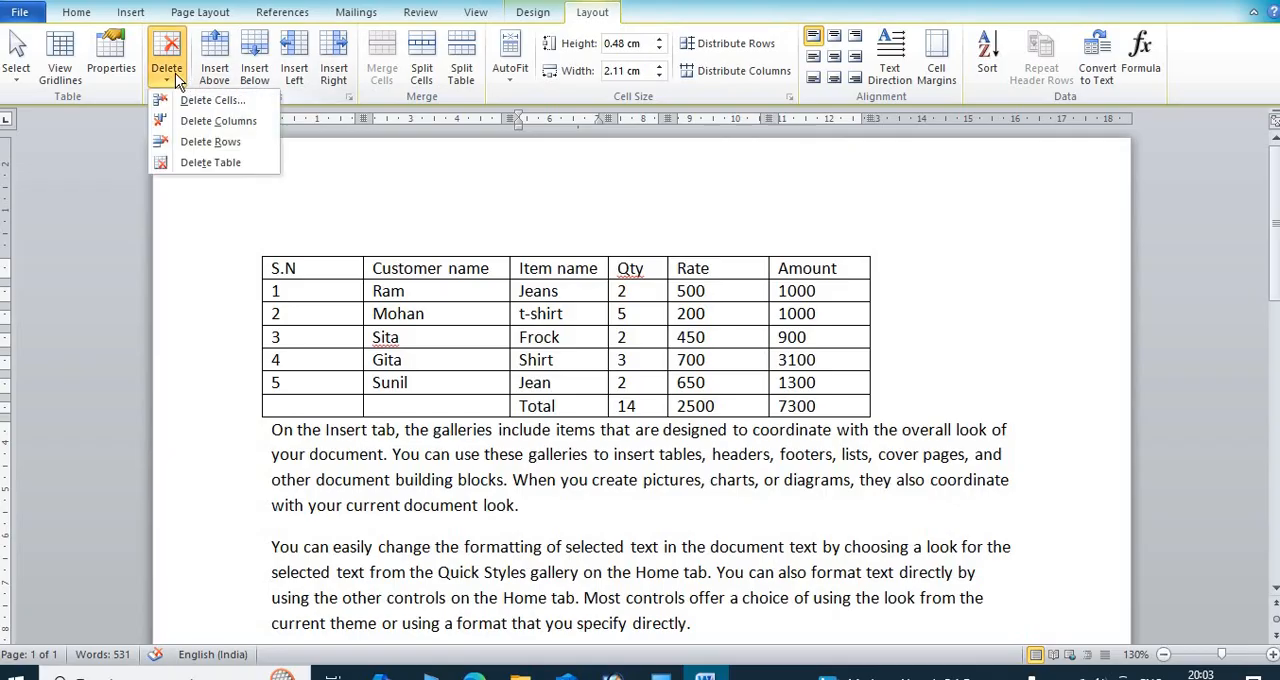
{"action": "left_click", "coordinate": [212, 162]}
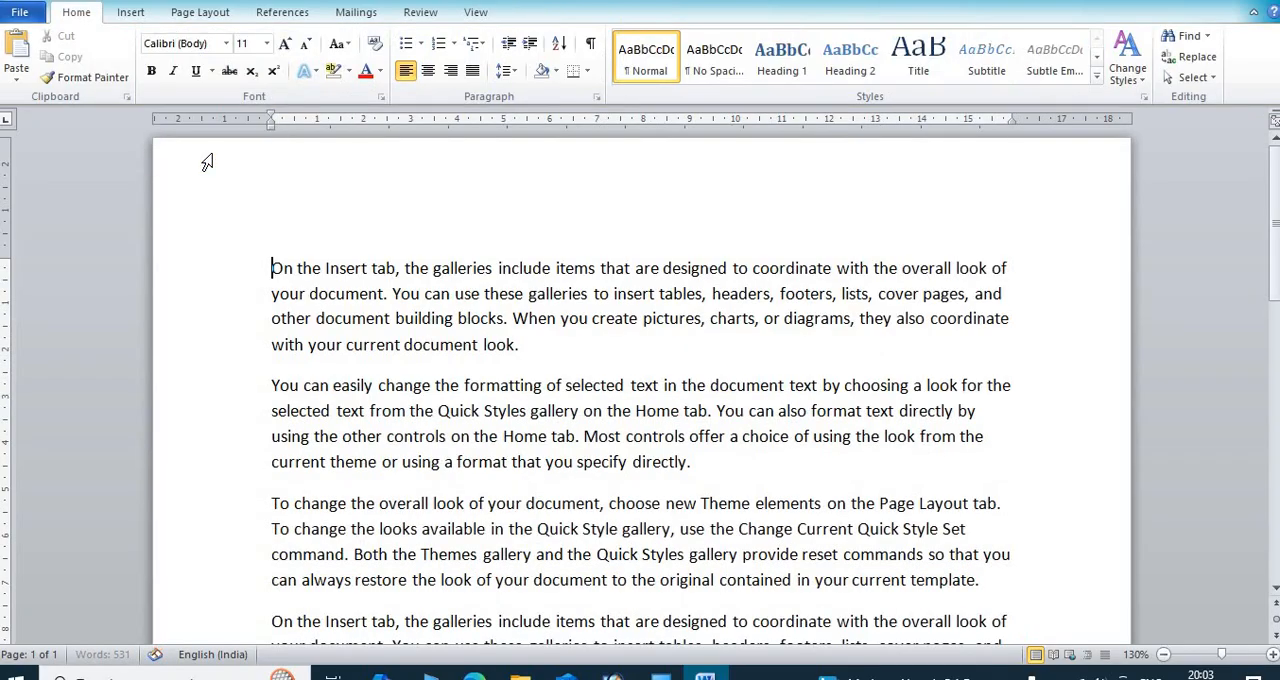
{"action": "key", "text": "ctrl+z"}
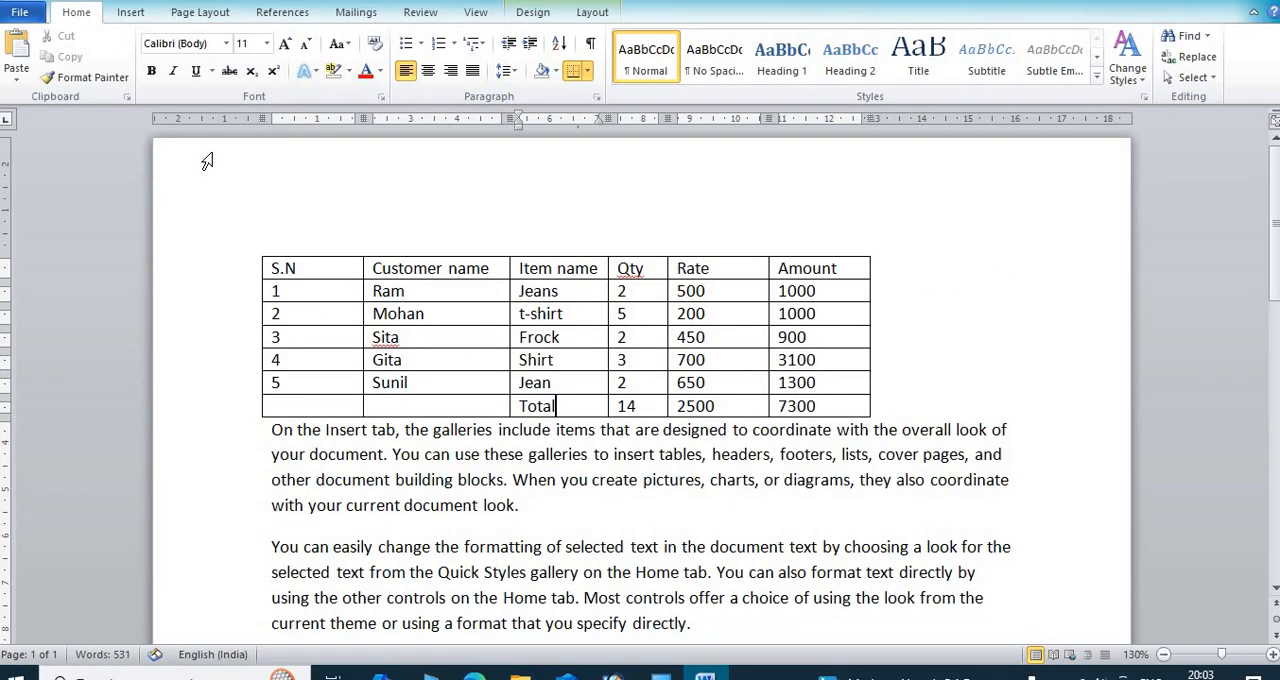
Step: Delete the Amount header cell with the Shift cells left option and undo the deletion
{"action": "left_click", "coordinate": [851, 272]}
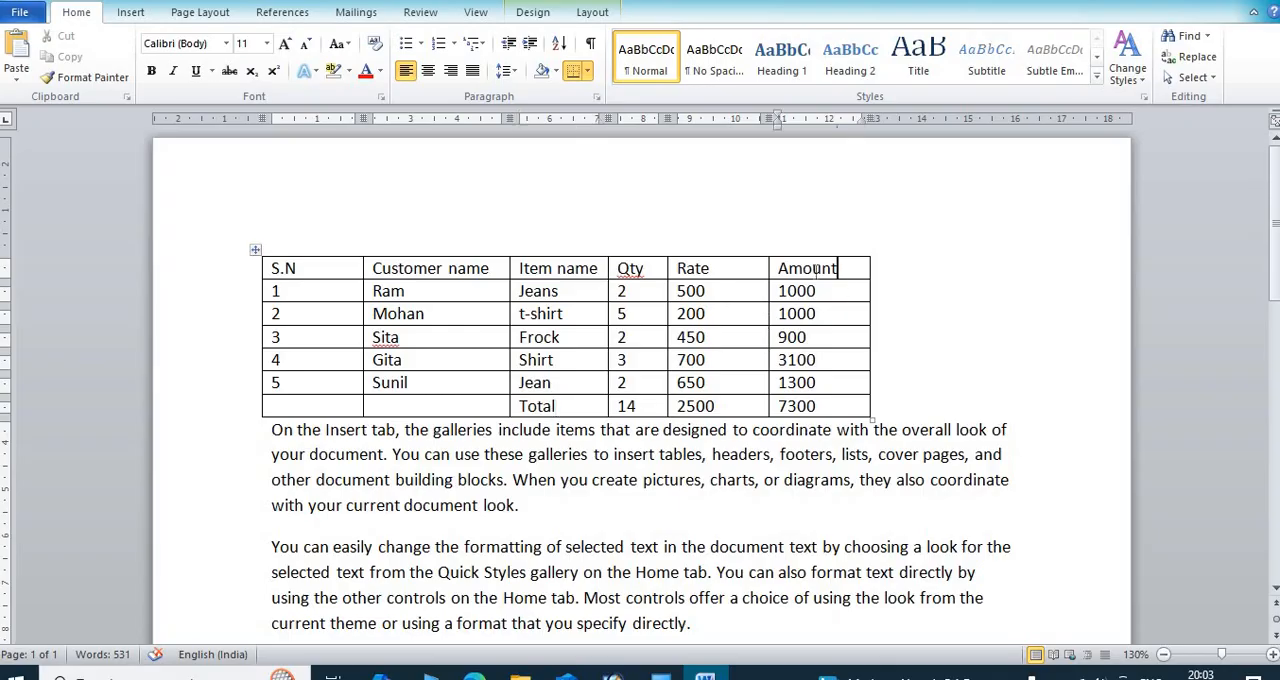
{"action": "left_click", "coordinate": [590, 12]}
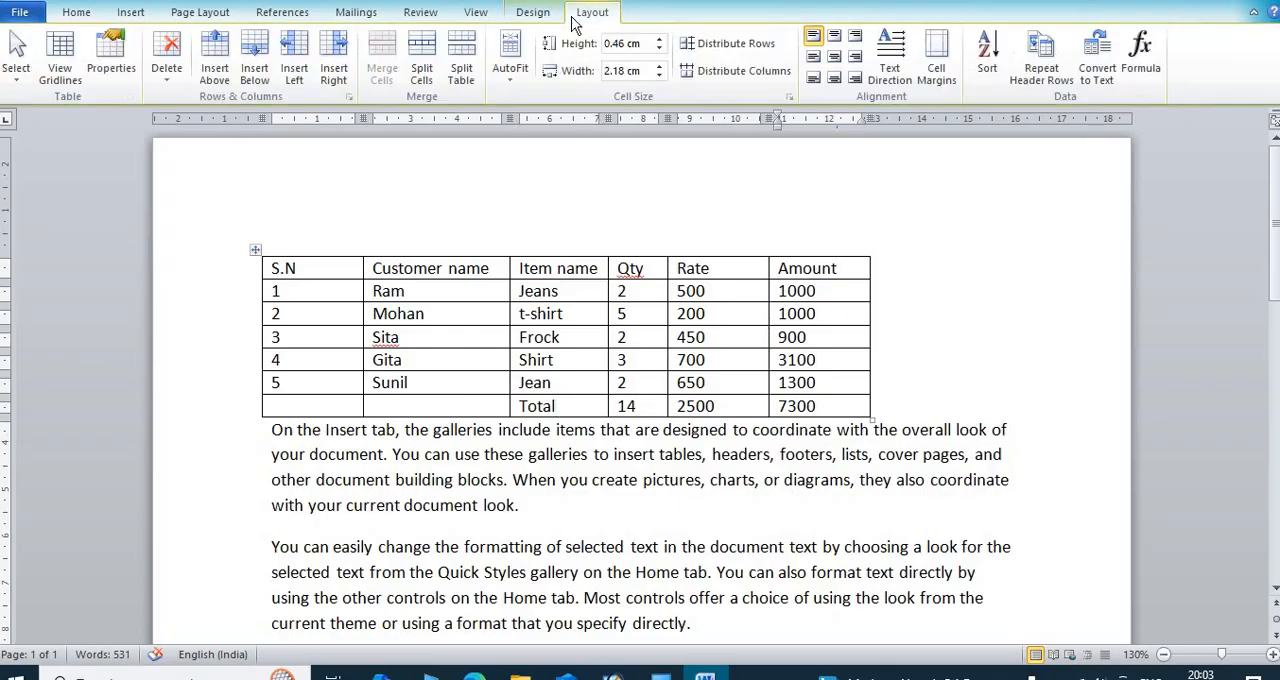
{"action": "left_click", "coordinate": [166, 70]}
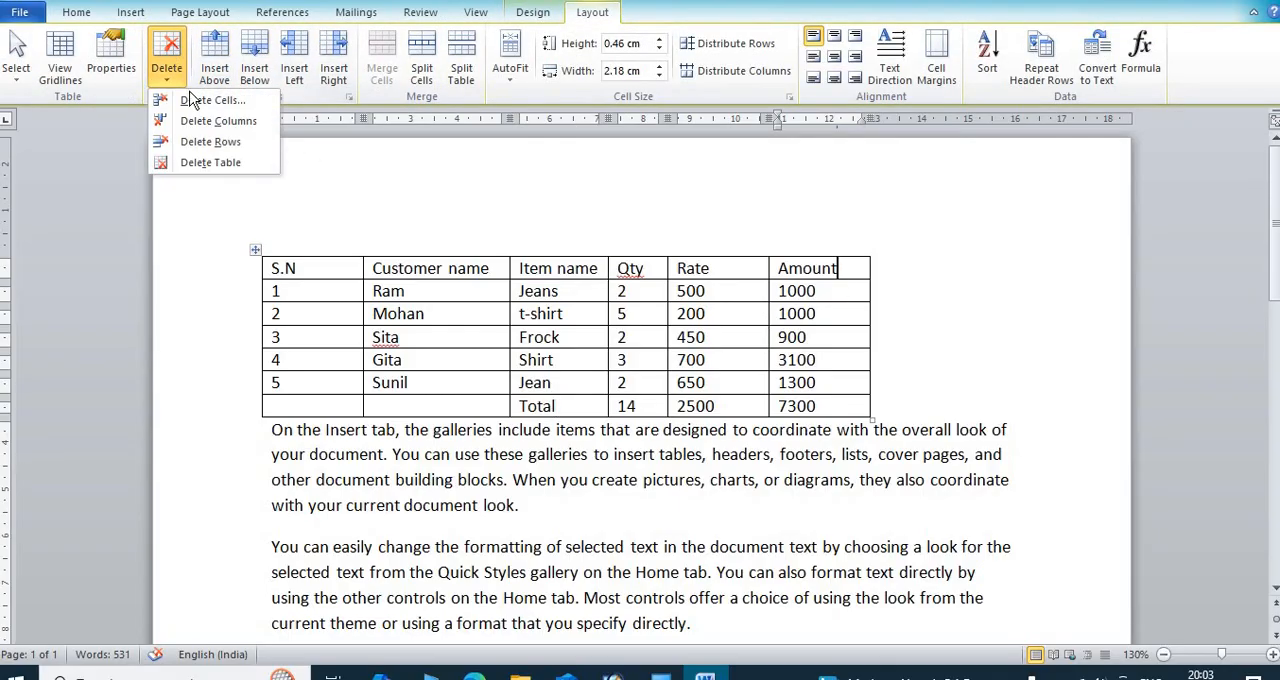
{"action": "left_click", "coordinate": [210, 100]}
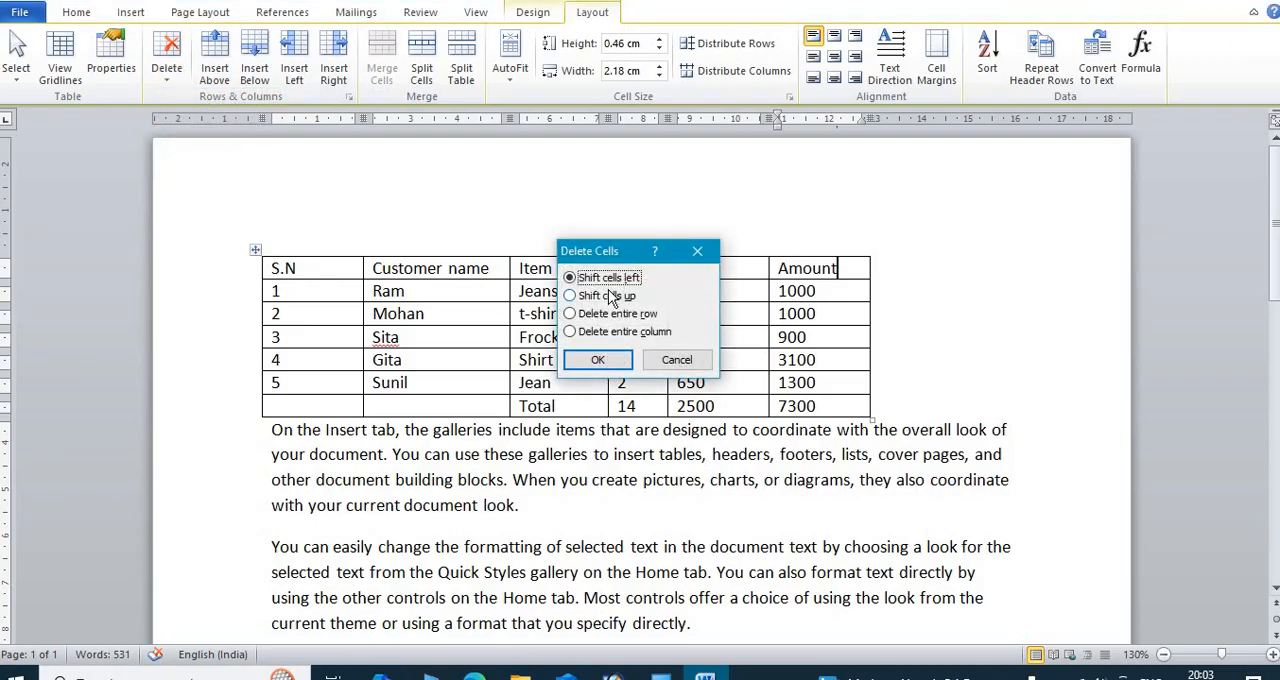
{"action": "left_click", "coordinate": [597, 361]}
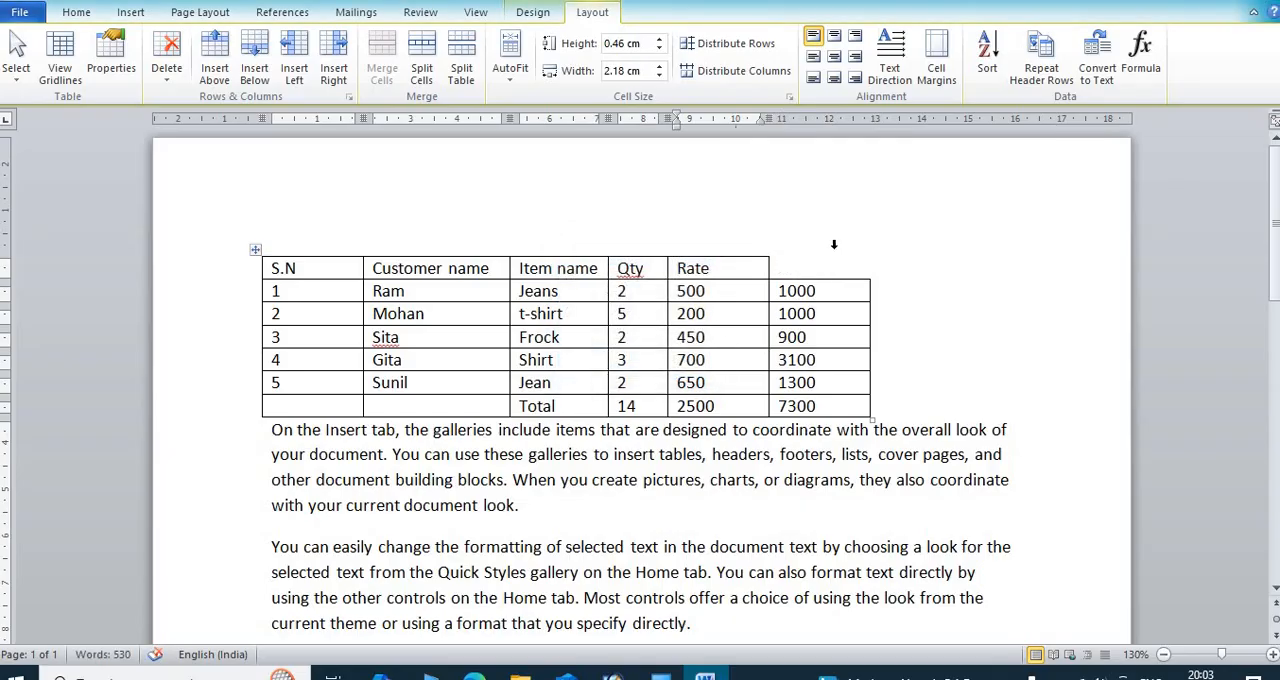
{"action": "key", "text": "ctrl+z"}
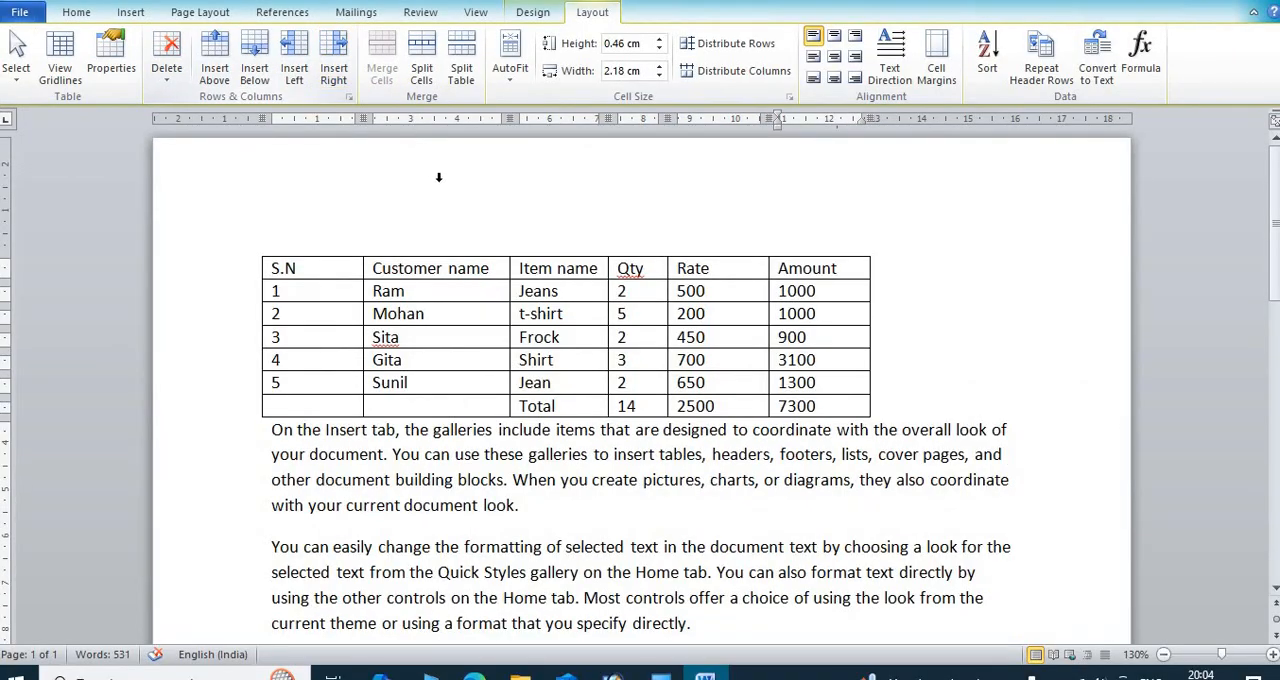
Step: Insert a column between Customer name and Item name and head it Mobile no
{"action": "left_click", "coordinate": [503, 270]}
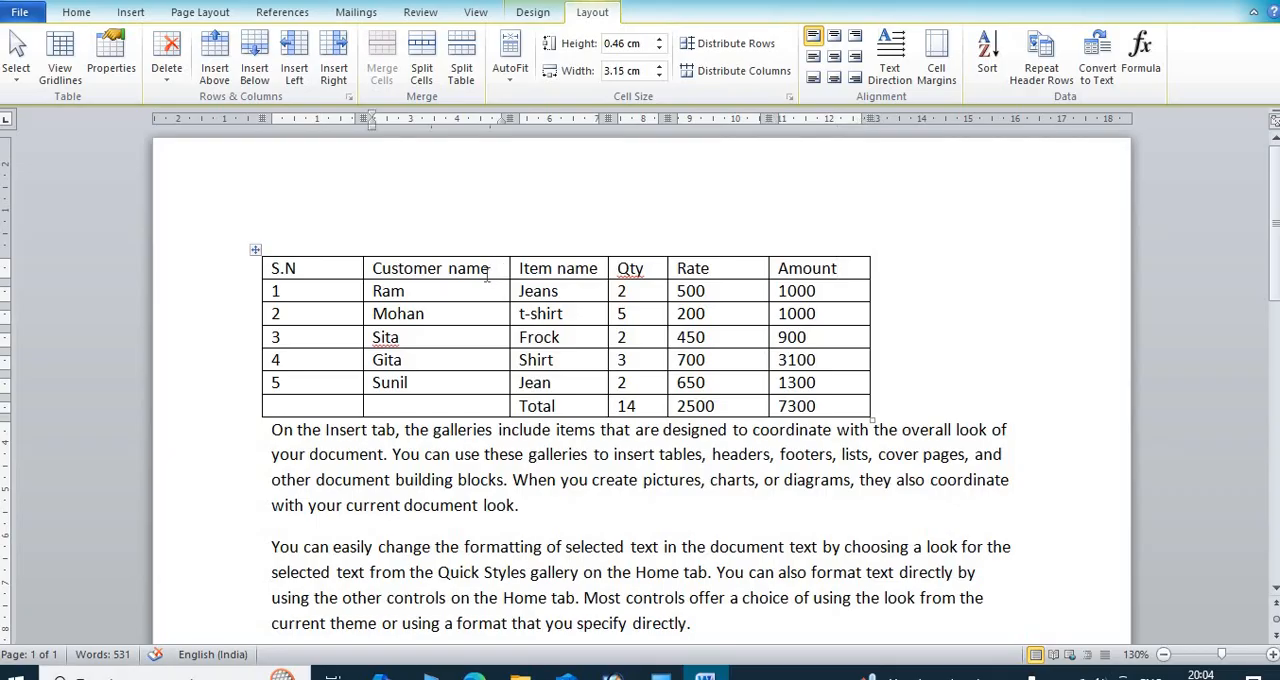
{"action": "left_click", "coordinate": [328, 62]}
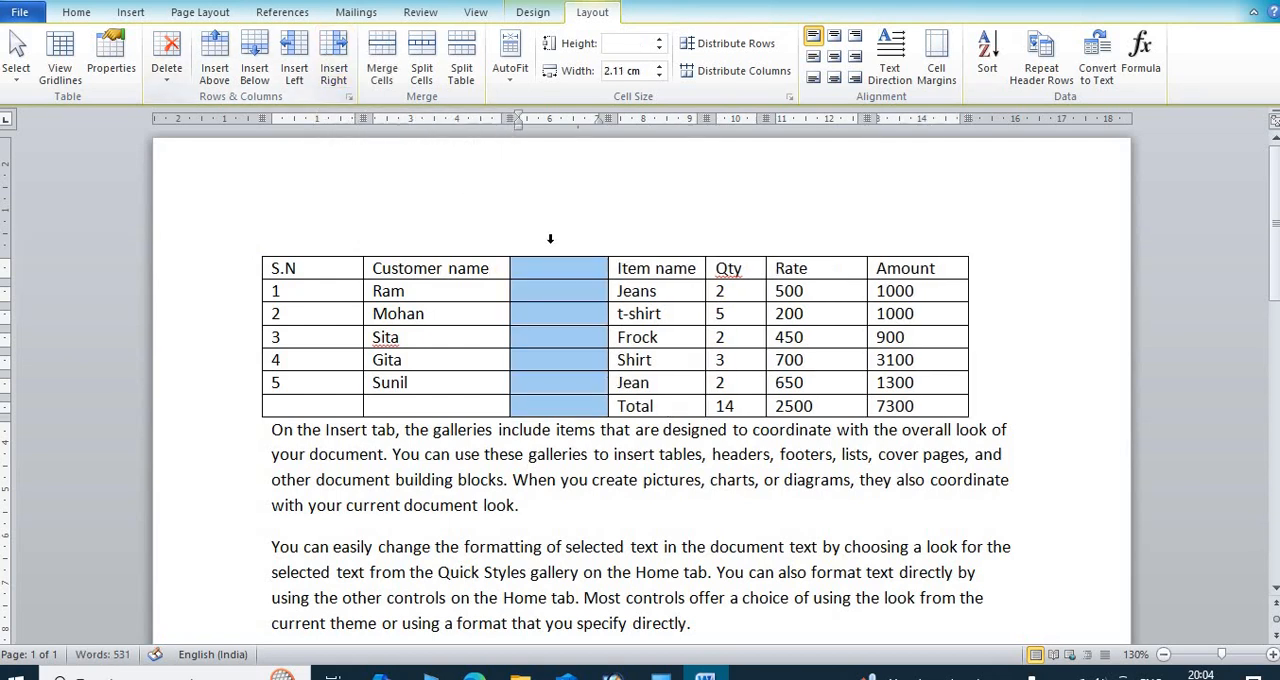
{"action": "left_click", "coordinate": [565, 270]}
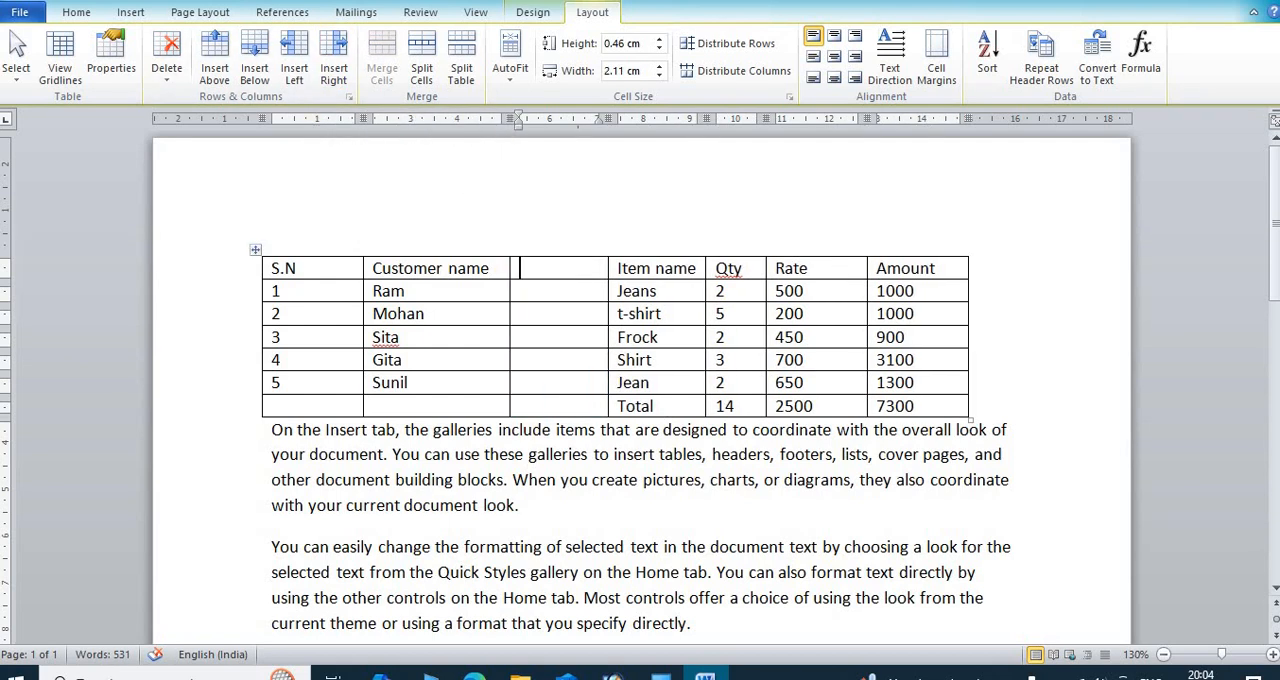
{"action": "type", "text": "mobiile"}
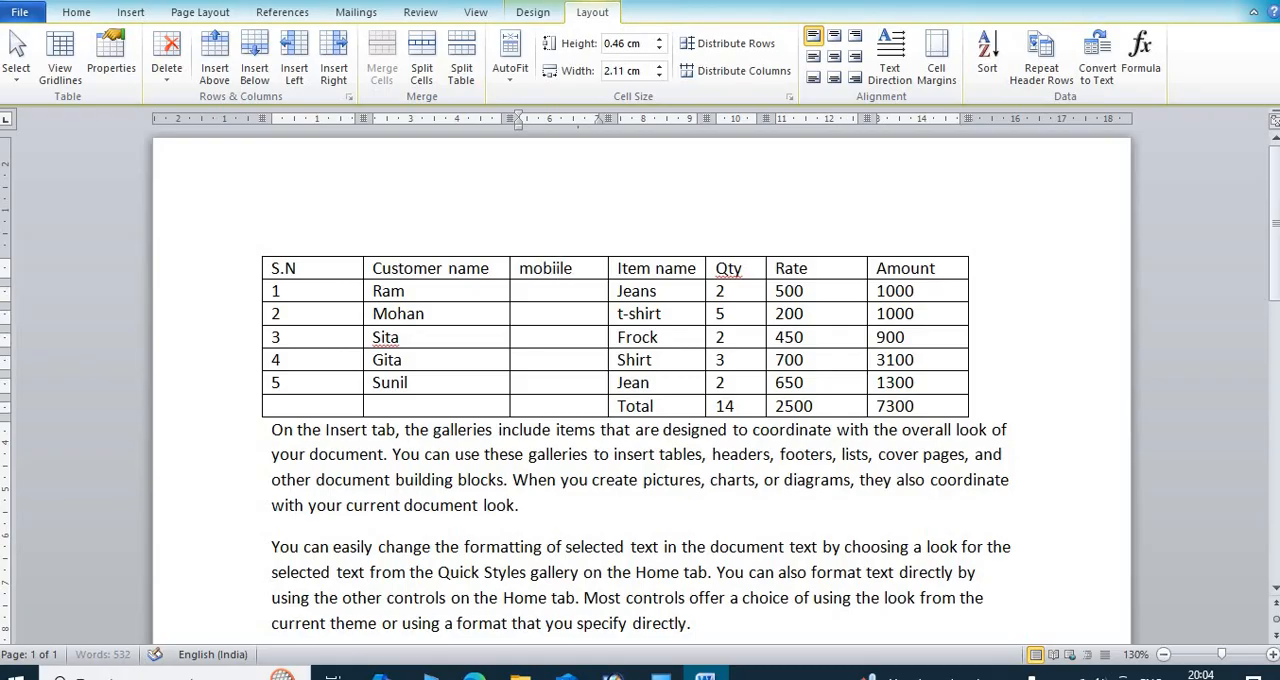
{"action": "type", "text": " no"}
Step: Fill in the customers' phone numbers in the first two data rows of the Mobile no column
{"action": "key", "text": "Down"}
{"action": "type", "text": "98745632"}
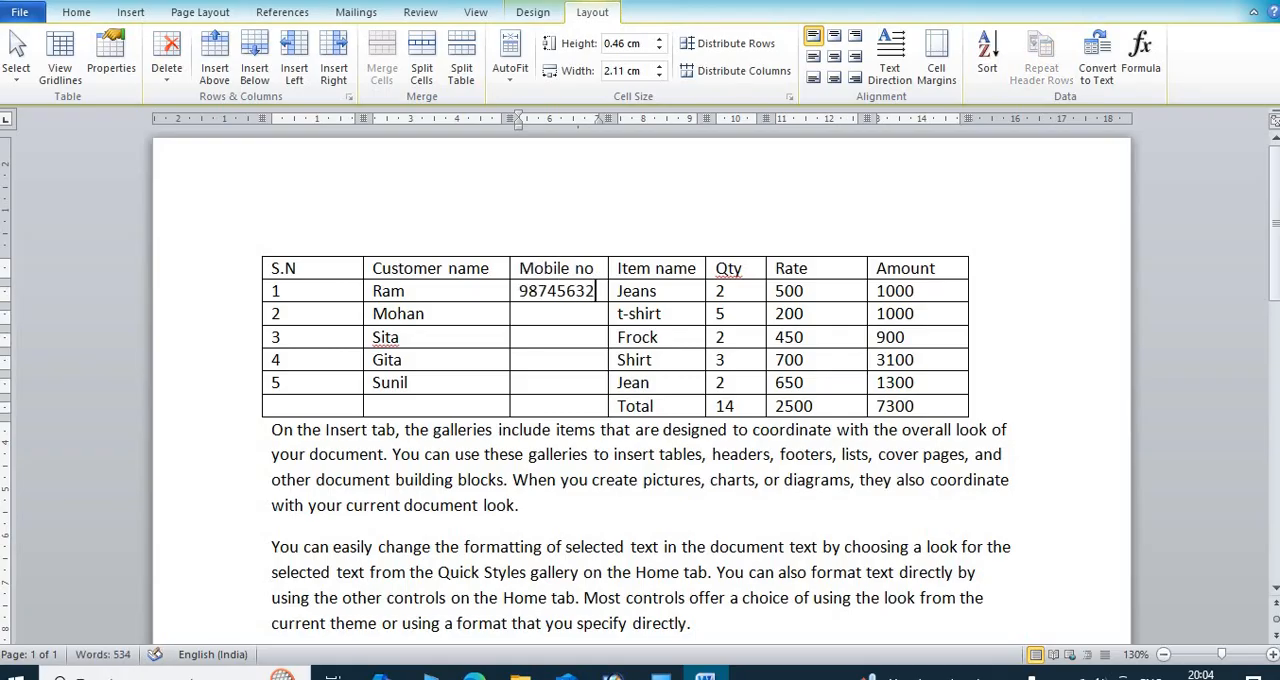
{"action": "key", "text": "Down"}
{"action": "type", "text": "98456"}
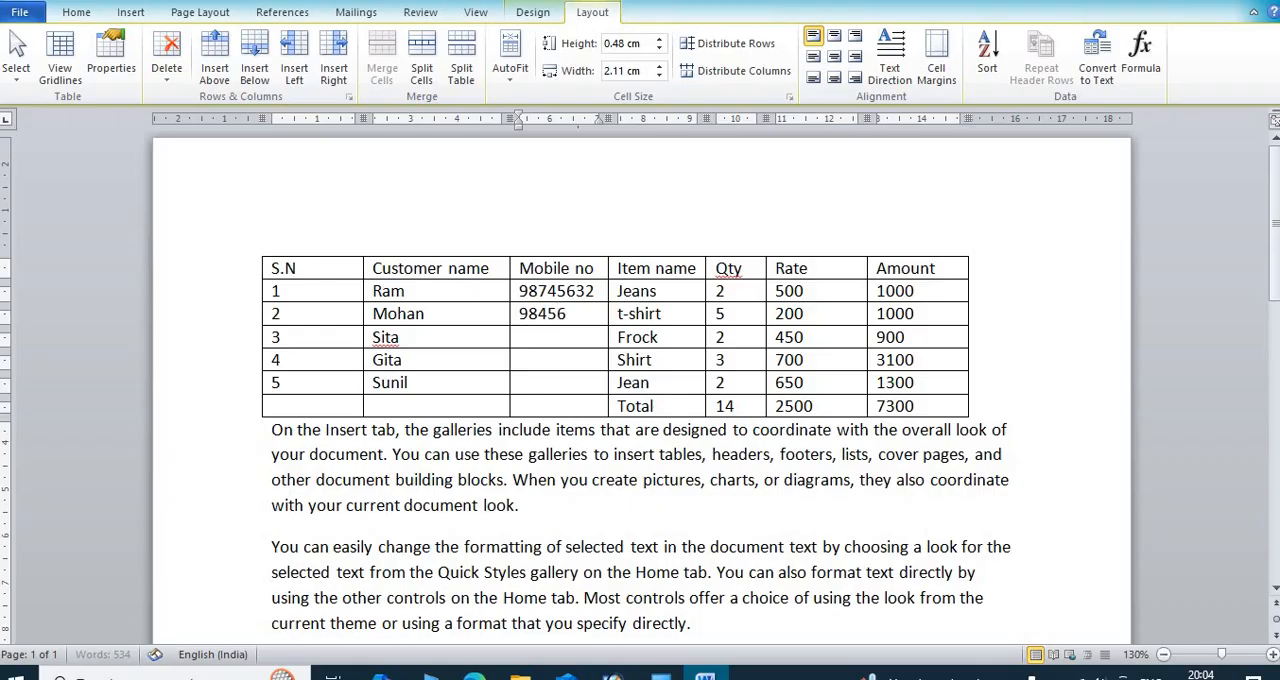
{"action": "type", "text": "3210"}
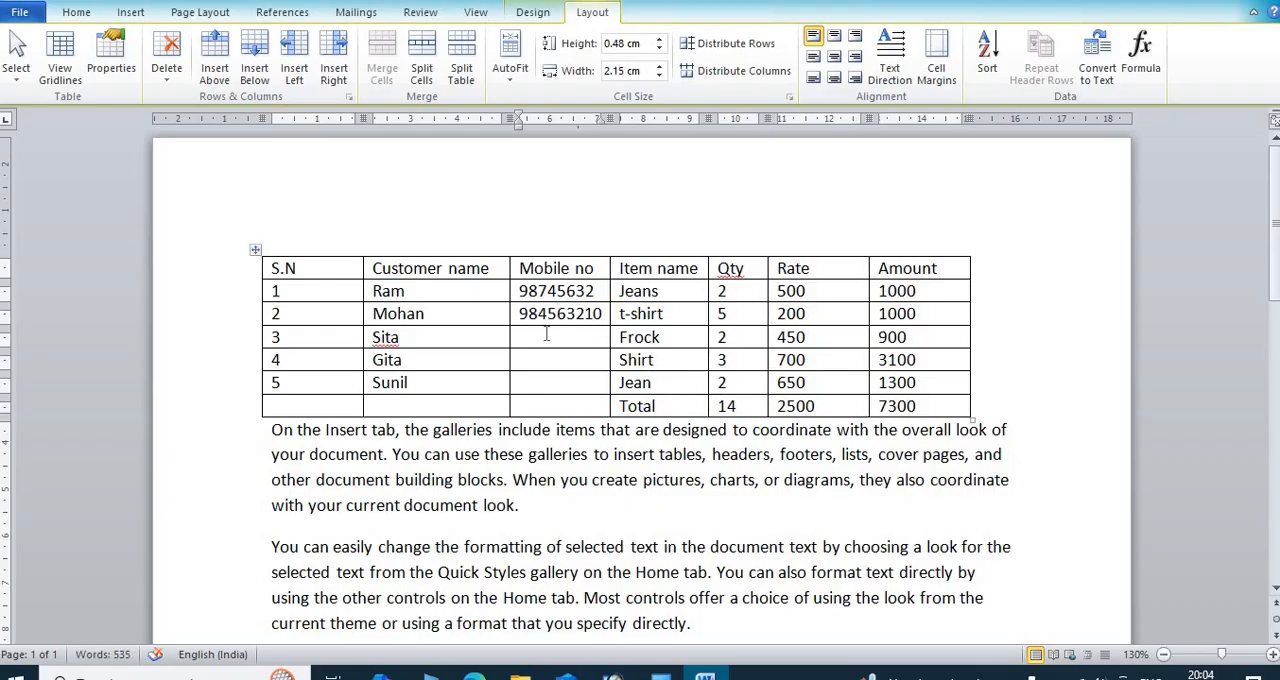
Step: Delete the Mobile no column between Customer name and Item name
{"action": "left_click", "coordinate": [592, 270]}
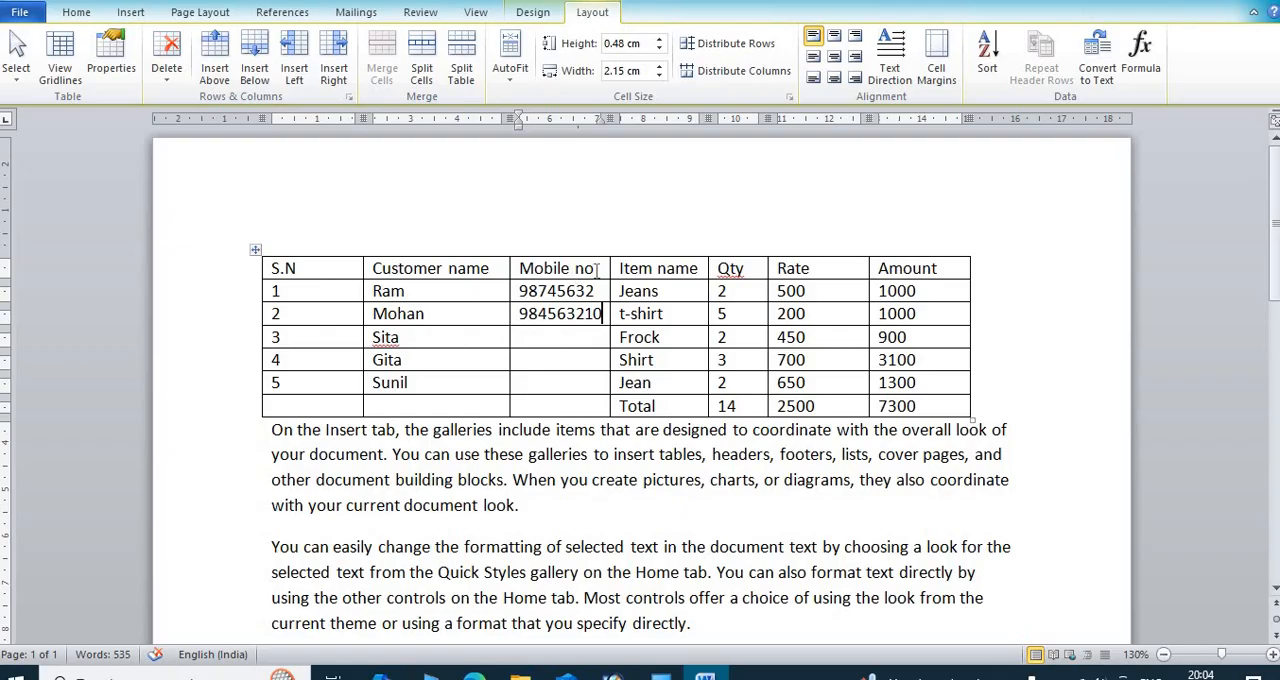
{"action": "left_click", "coordinate": [163, 80]}
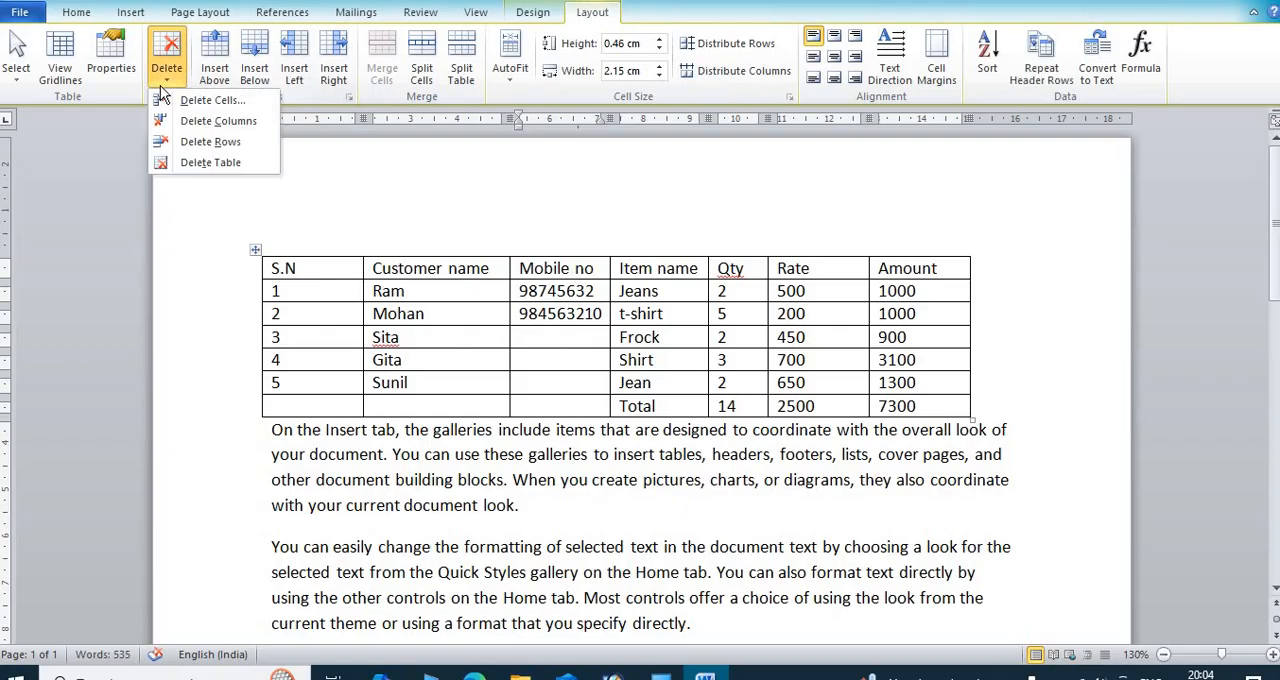
{"action": "left_click", "coordinate": [216, 121]}
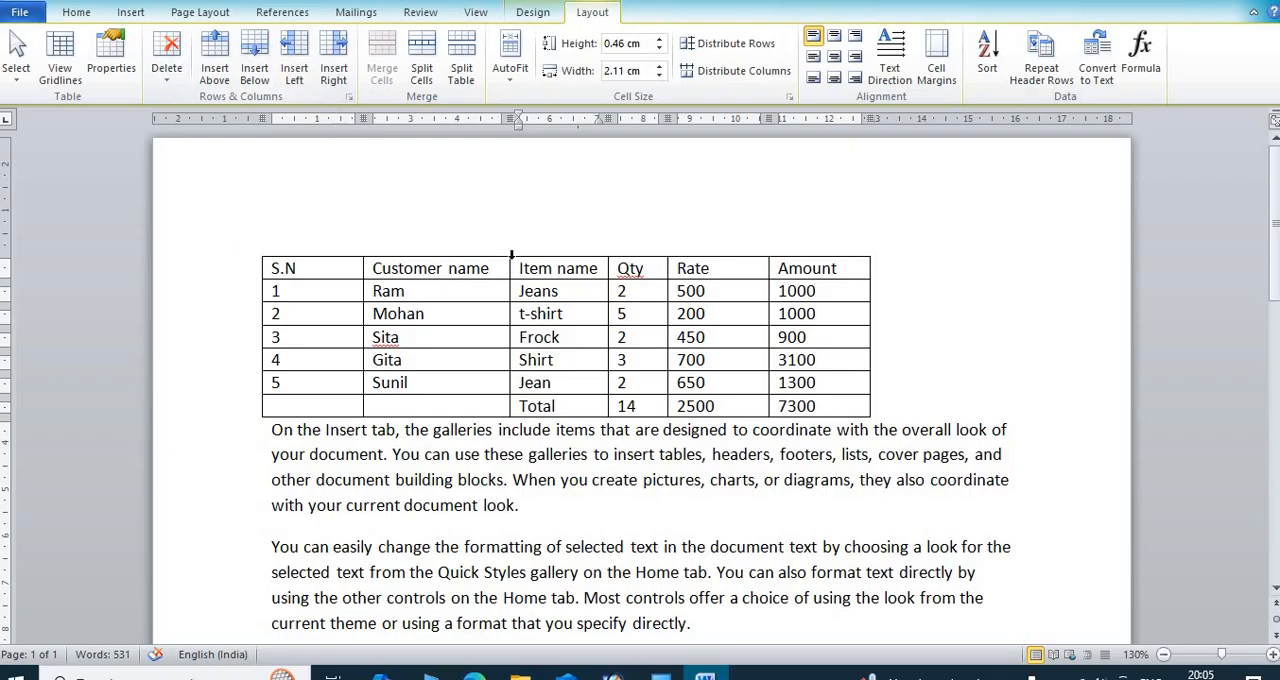
Step: Insert a blank row above the table's header row
{"action": "left_click", "coordinate": [651, 267]}
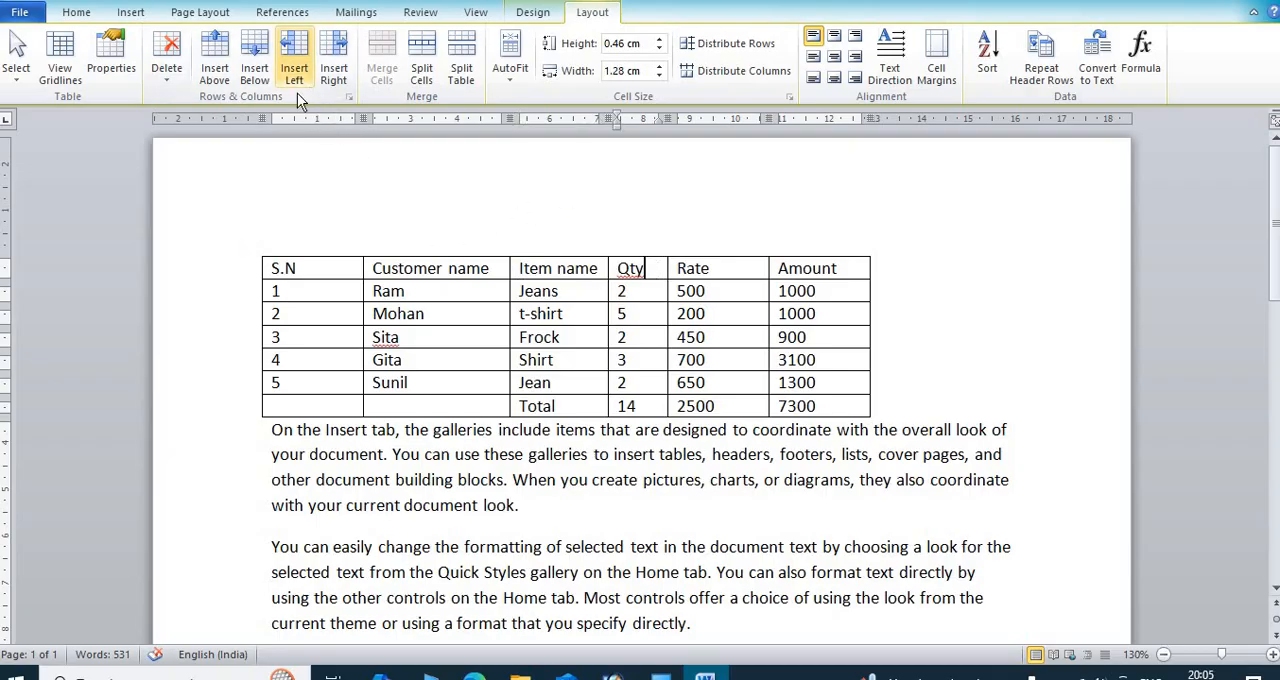
{"action": "left_click", "coordinate": [218, 52]}
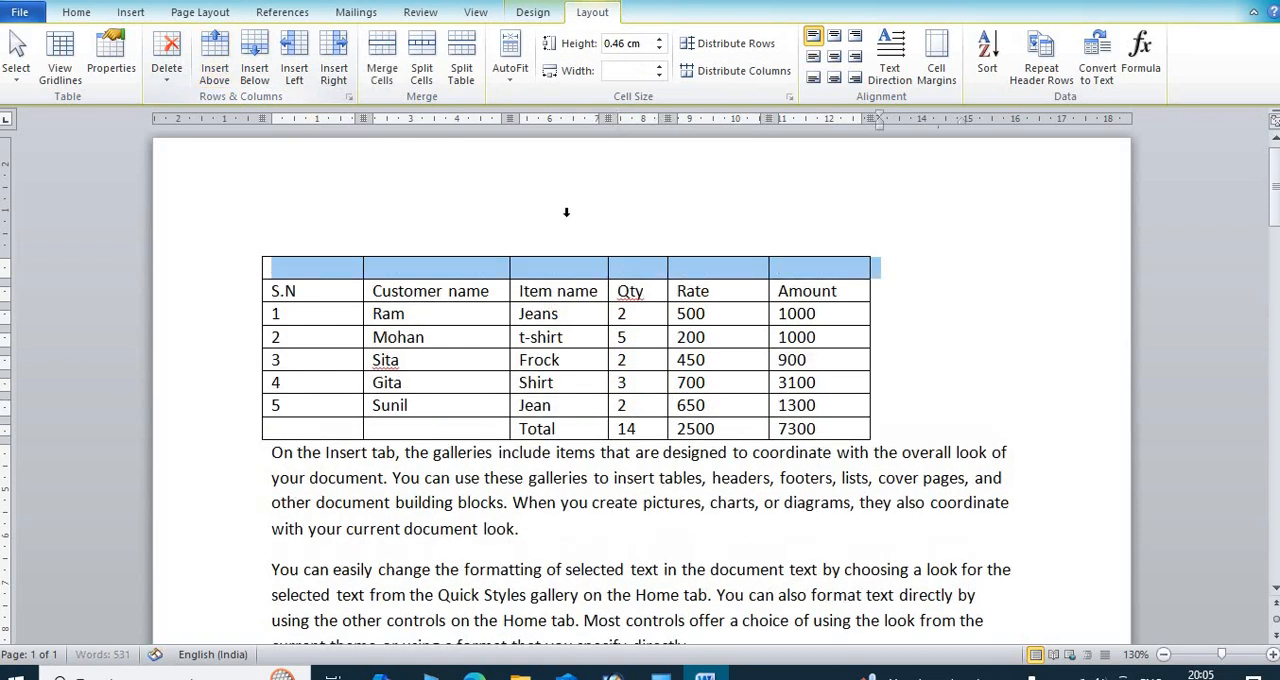
{"action": "left_click", "coordinate": [703, 289]}
Step: Merge the four blank first-row cells above Customer name through Rate into one cell
{"action": "left_click_drag", "start_coordinate": [466, 266], "coordinate": [826, 256]}
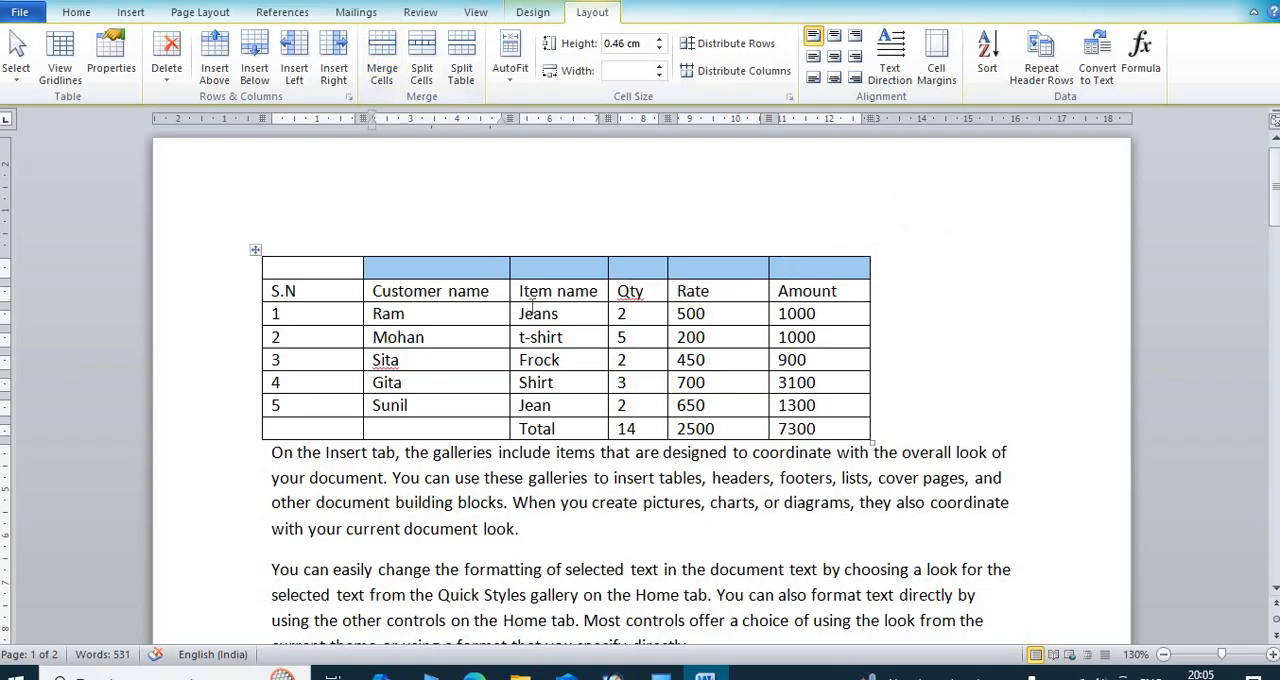
{"action": "left_click", "coordinate": [575, 265]}
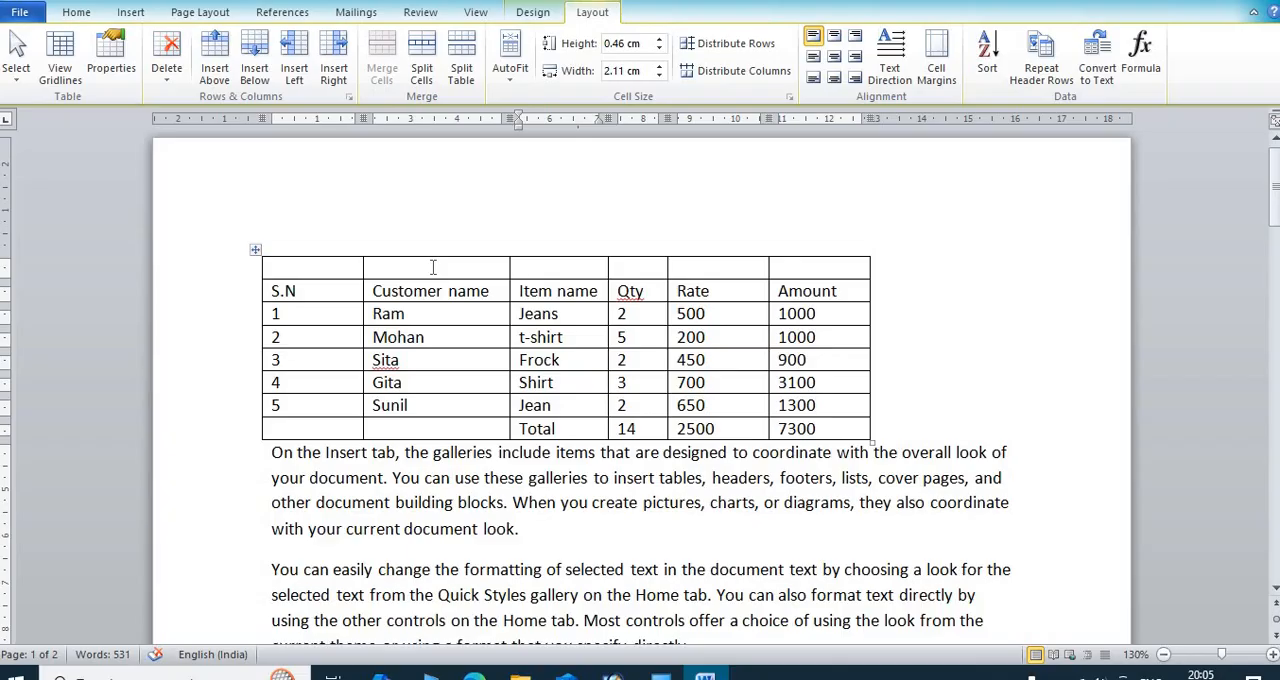
{"action": "left_click_drag", "start_coordinate": [374, 267], "coordinate": [722, 272]}
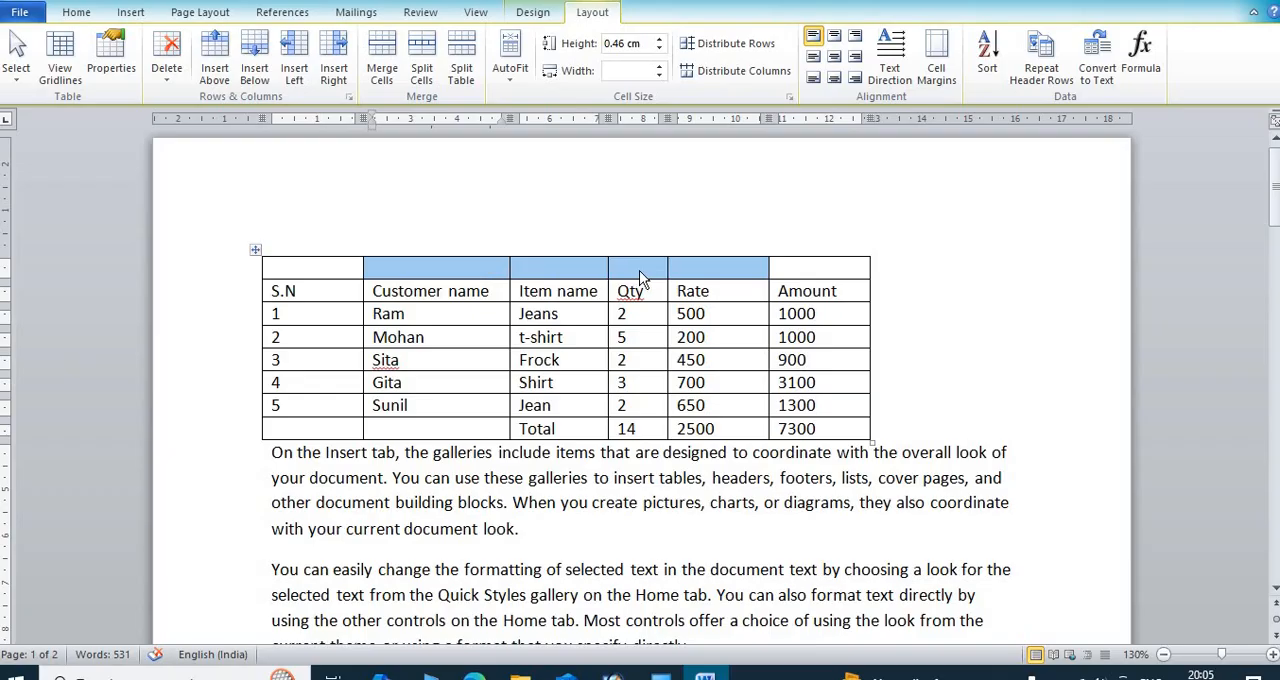
{"action": "left_click", "coordinate": [500, 266]}
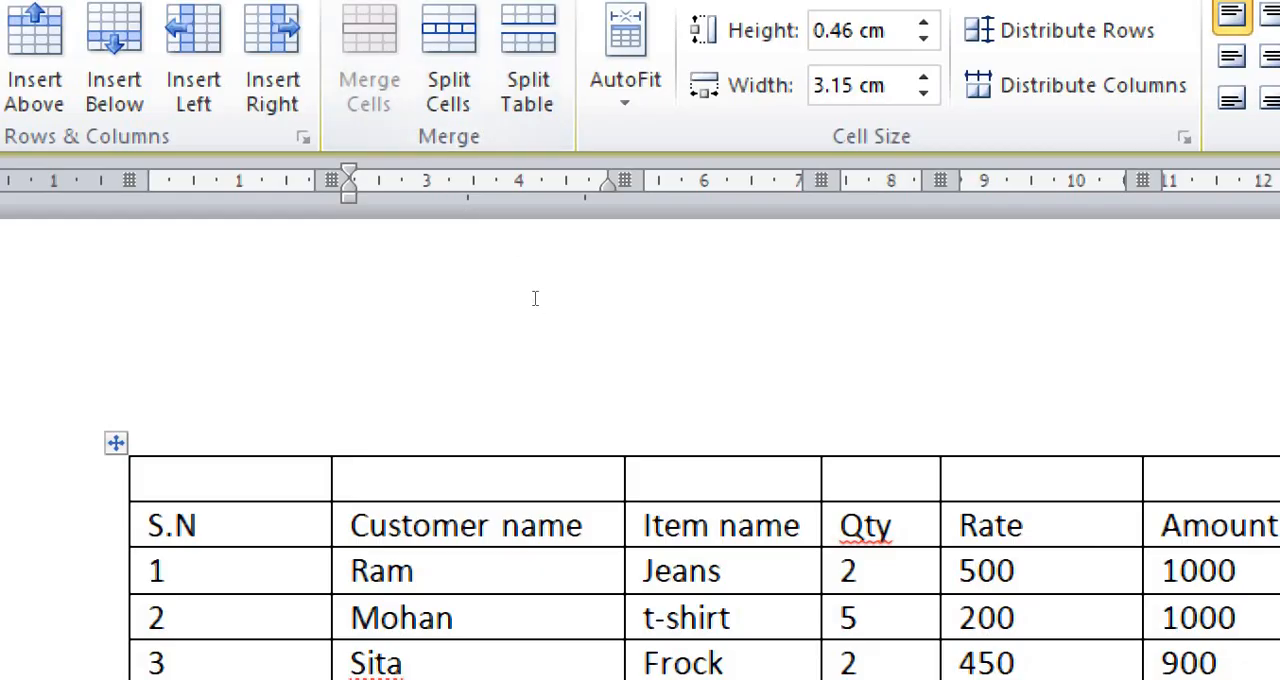
{"action": "left_click_drag", "start_coordinate": [506, 263], "coordinate": [747, 263]}
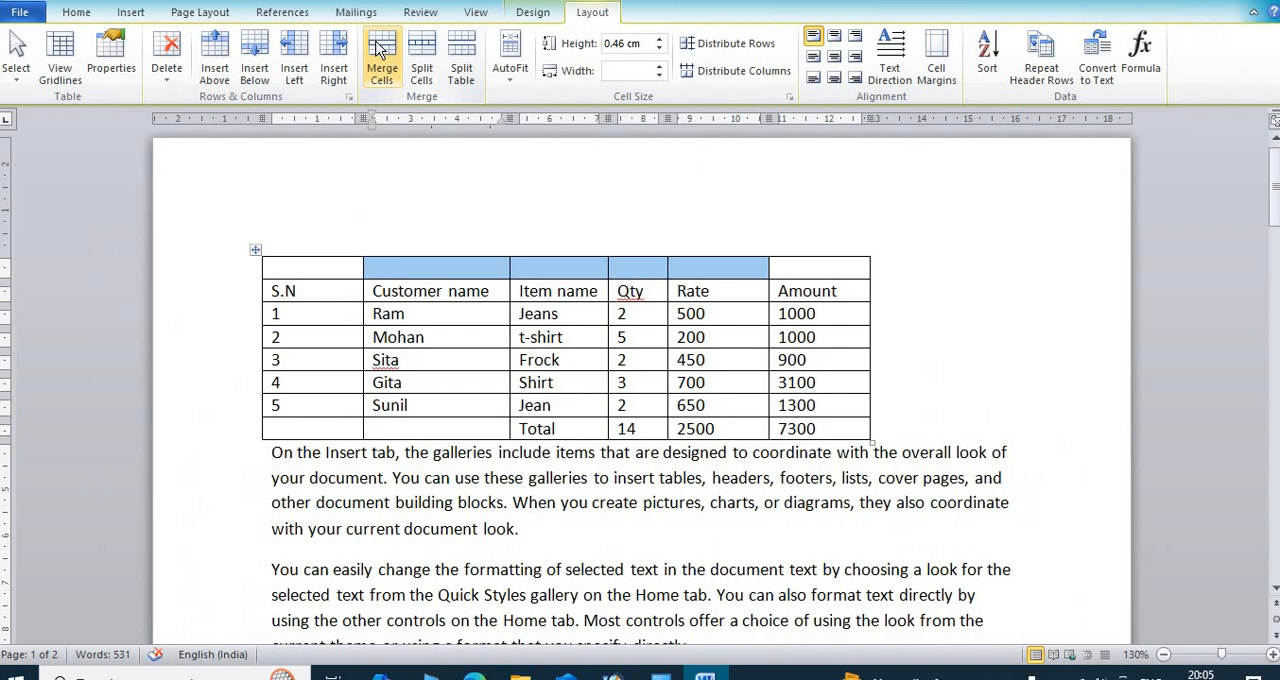
{"action": "left_click", "coordinate": [381, 50]}
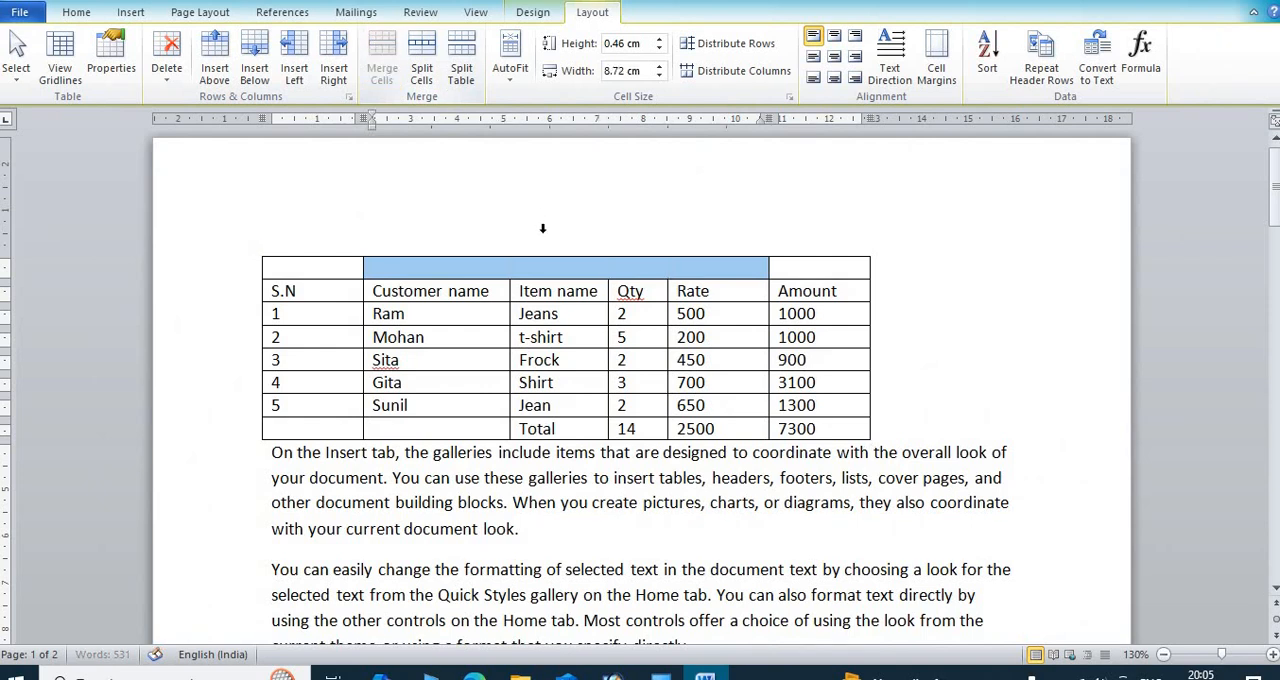
Step: Enter the title Groww Faison Store in the merged cell of the first row
{"action": "left_click", "coordinate": [554, 270]}
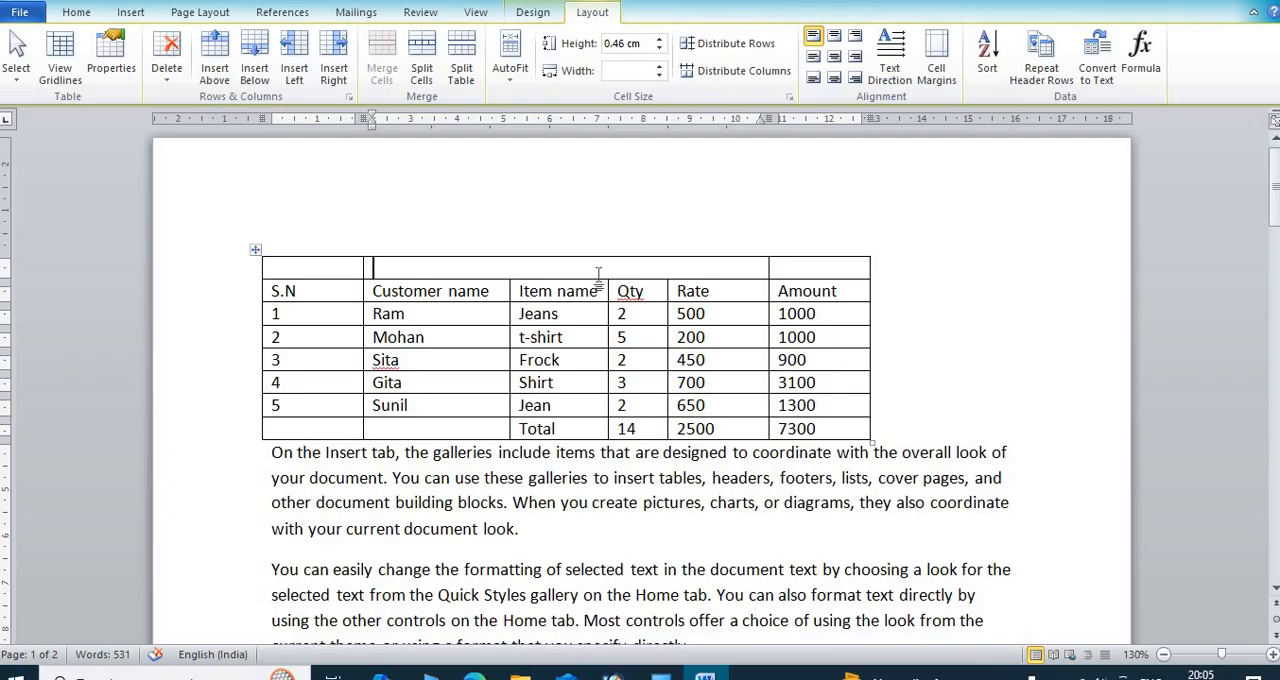
{"action": "type", "text": "Groww Faison Store"}
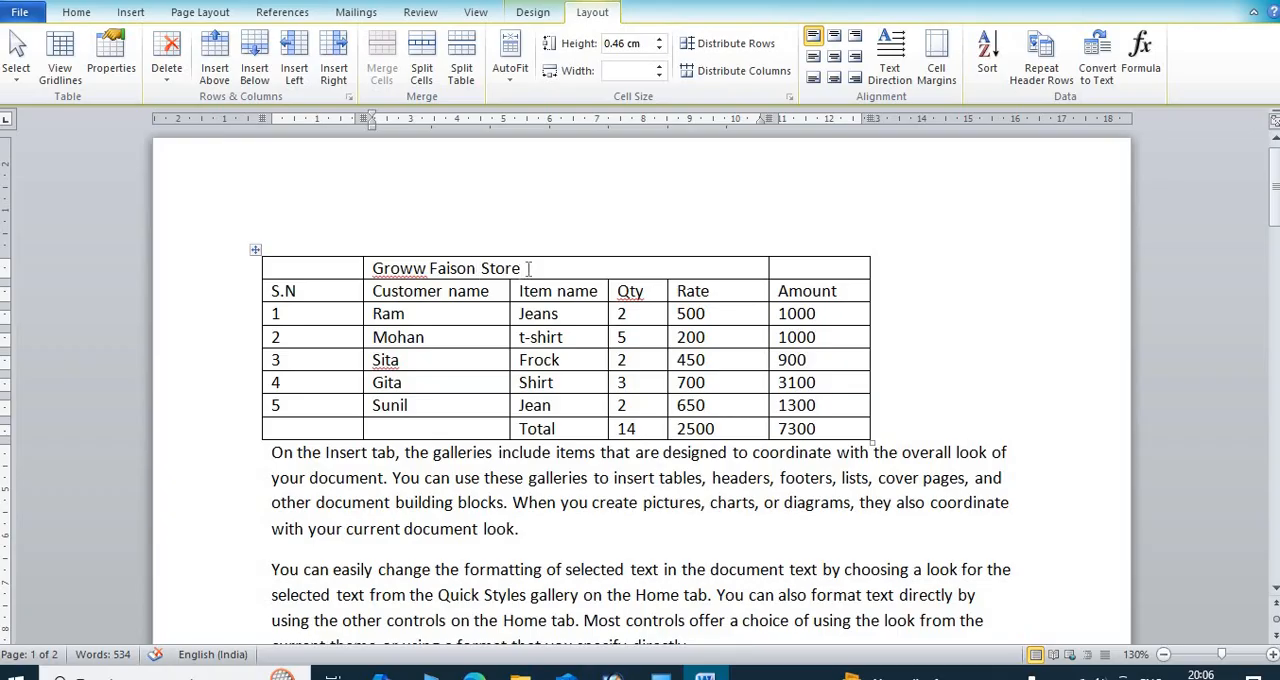
{"action": "left_click_drag", "start_coordinate": [528, 268], "coordinate": [354, 263]}
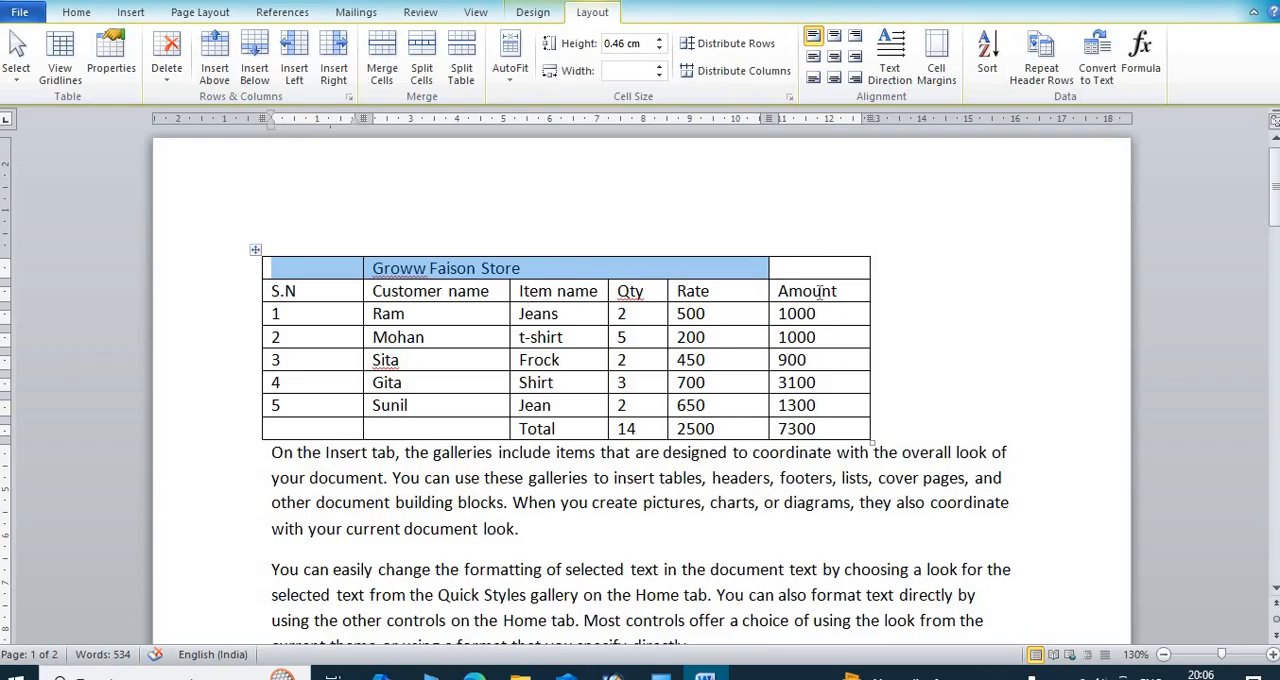
Step: Add a column about 3.36 cm wide after Amount and head it Mobile no
{"action": "left_click", "coordinate": [852, 290]}
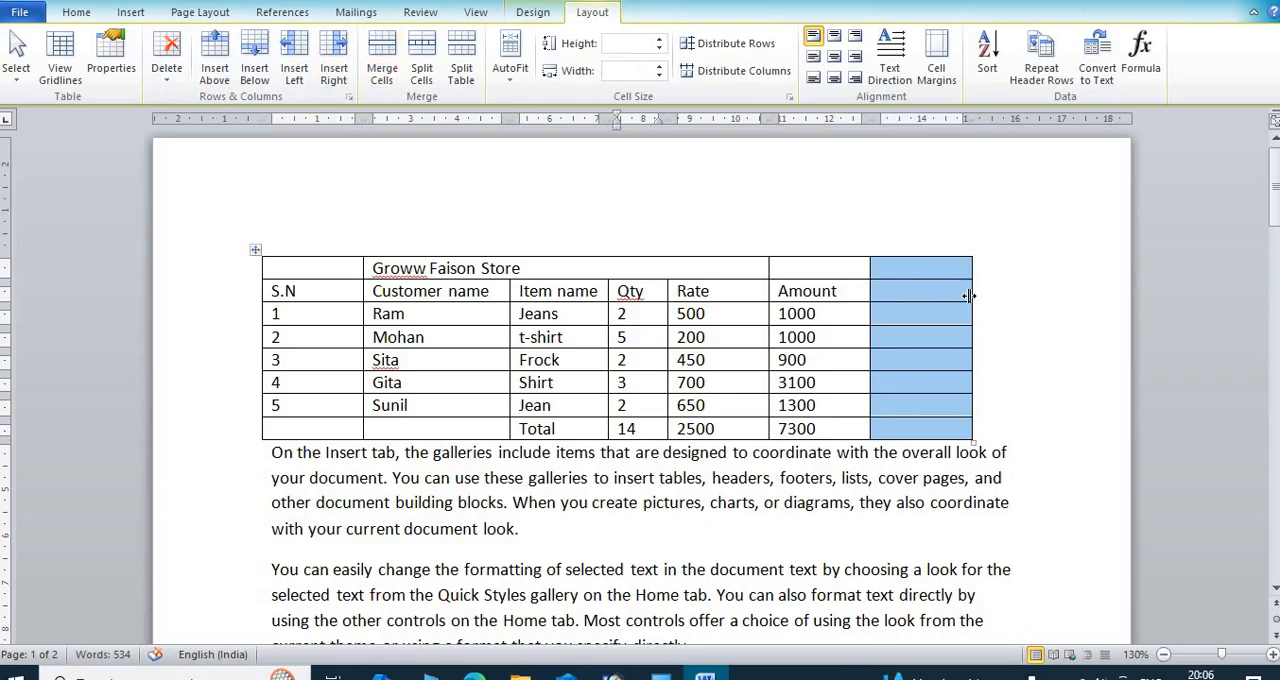
{"action": "left_click_drag", "start_coordinate": [971, 294], "coordinate": [1029, 303]}
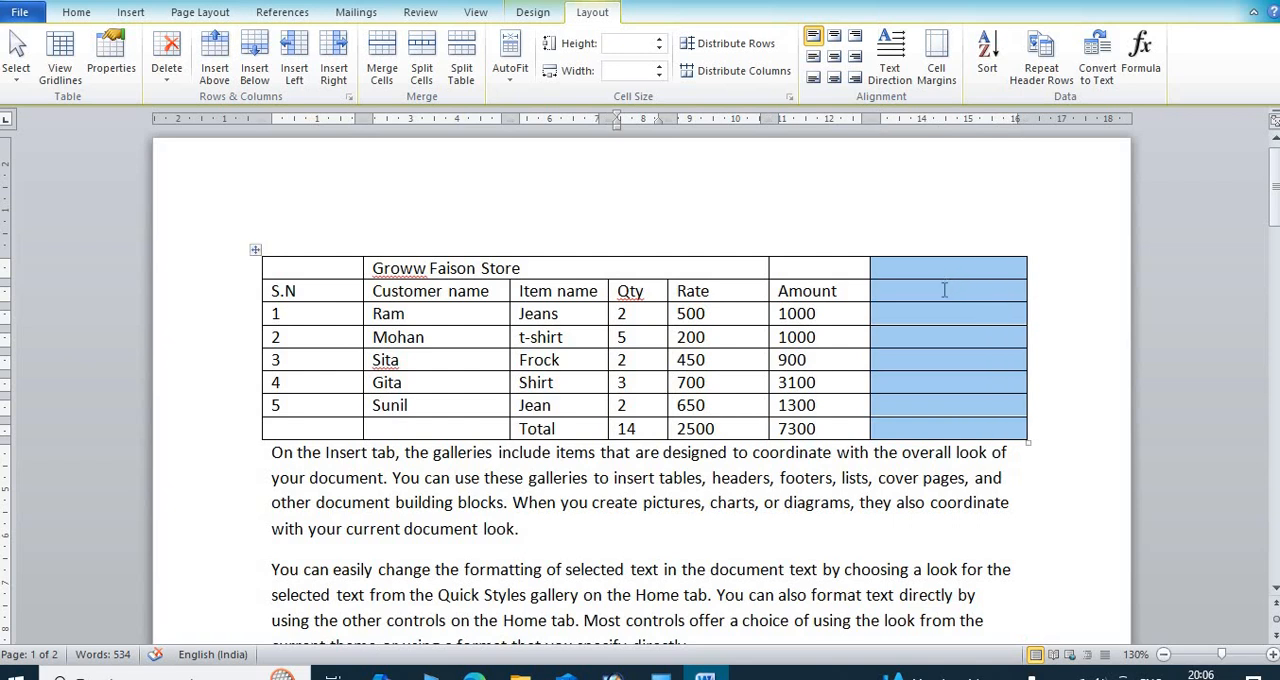
{"action": "left_click", "coordinate": [949, 294]}
{"action": "type", "text": "m"}
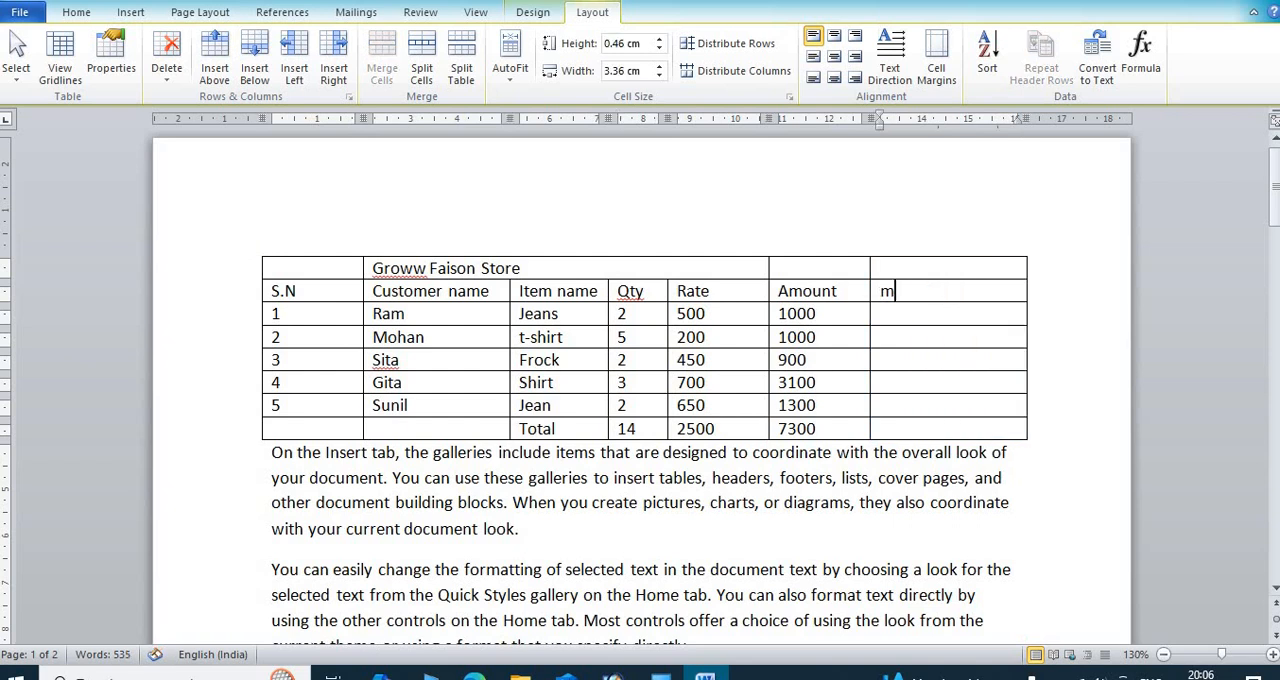
{"action": "type", "text": "obile no"}
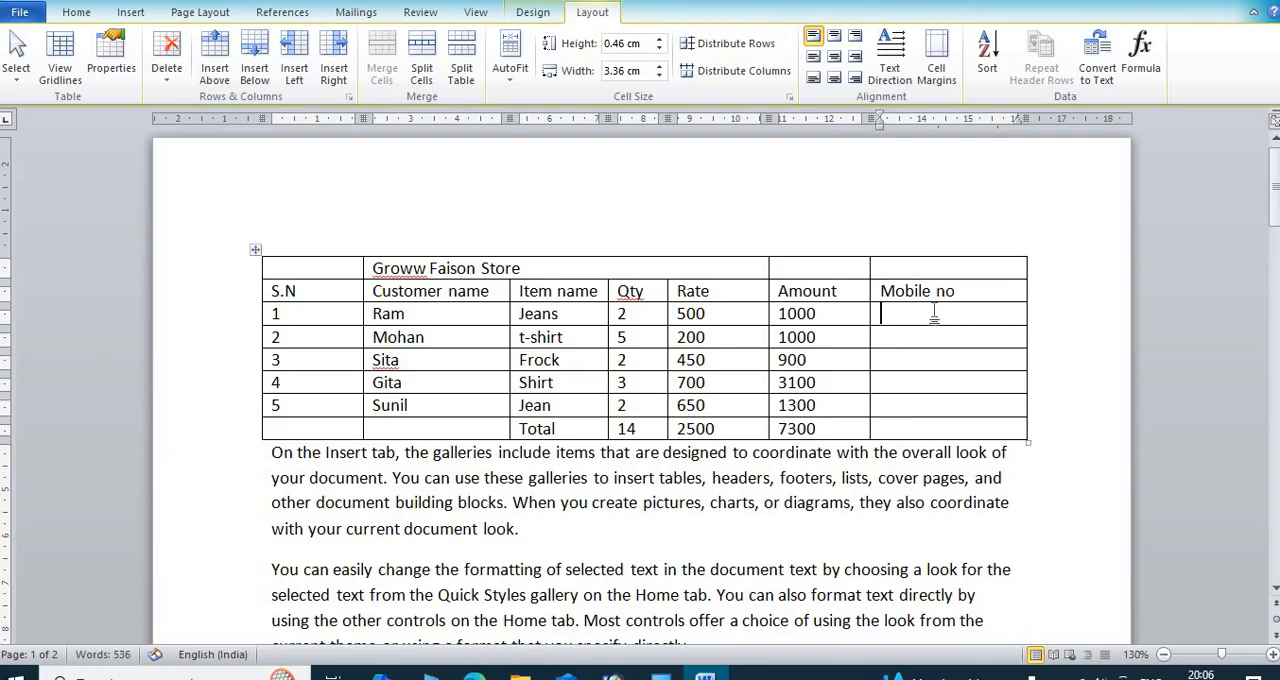
Step: Split the first data cell under Mobile no into 10 columns and 1 row
{"action": "left_click", "coordinate": [421, 65]}
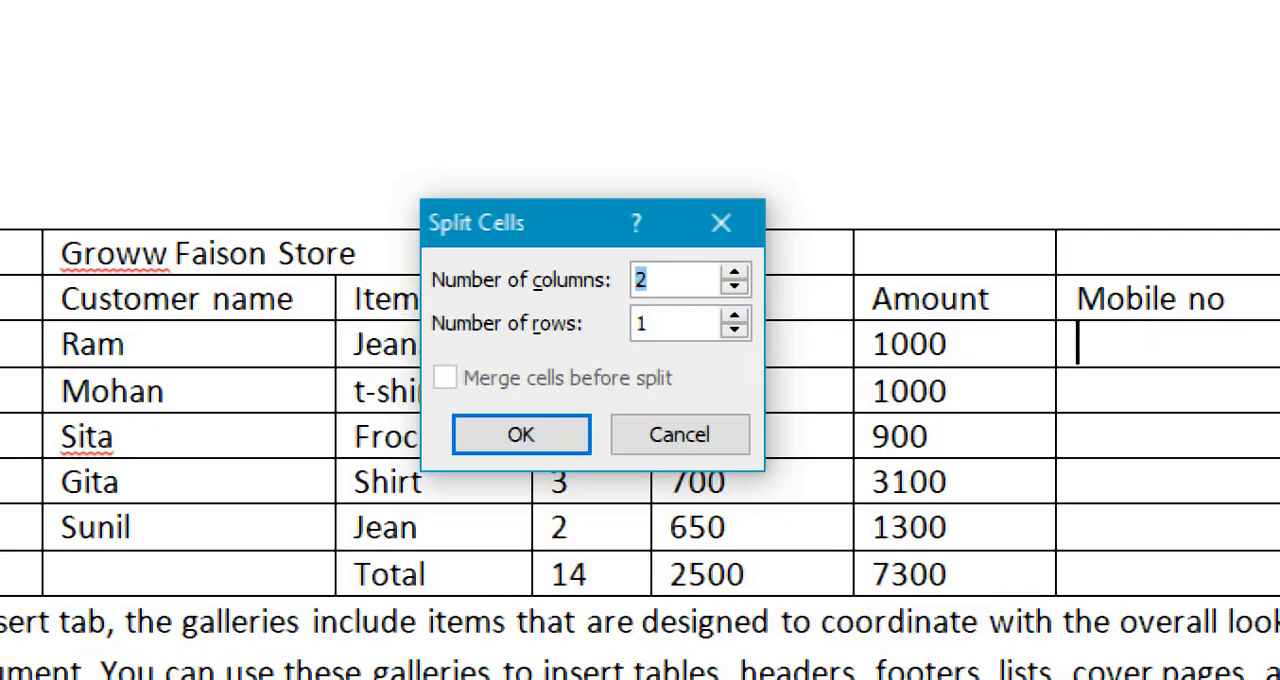
{"action": "type", "text": "10"}
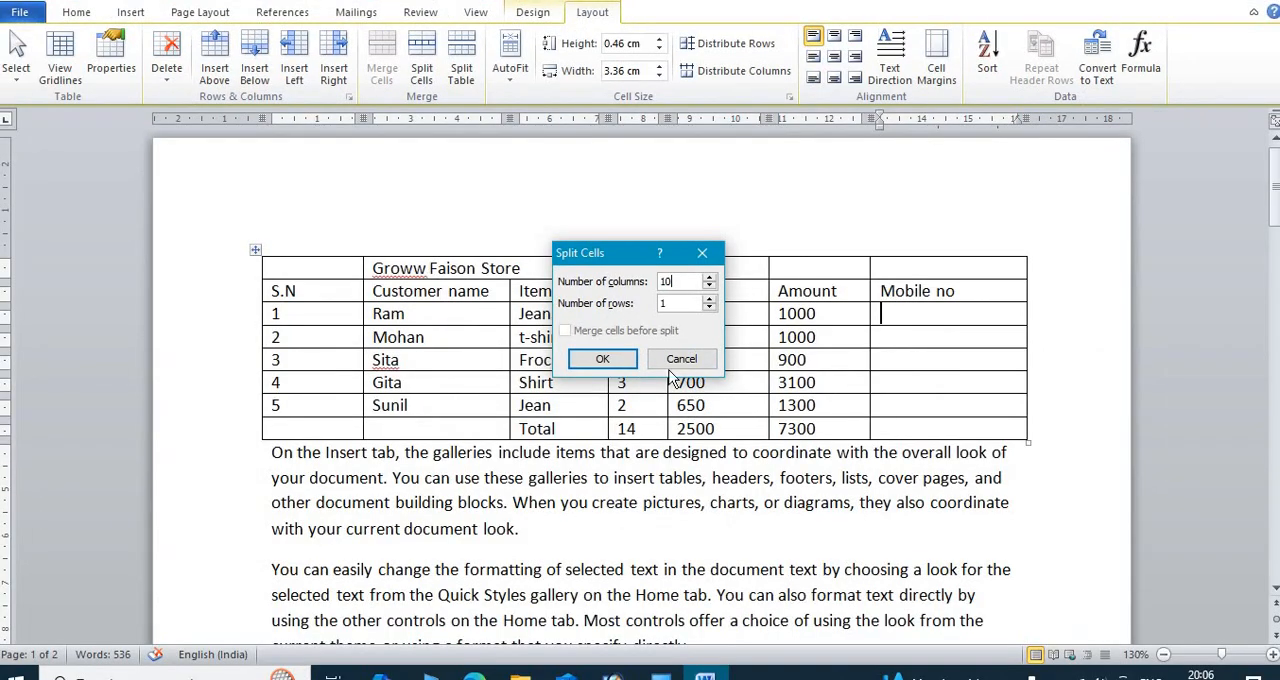
{"action": "left_click", "coordinate": [602, 359]}
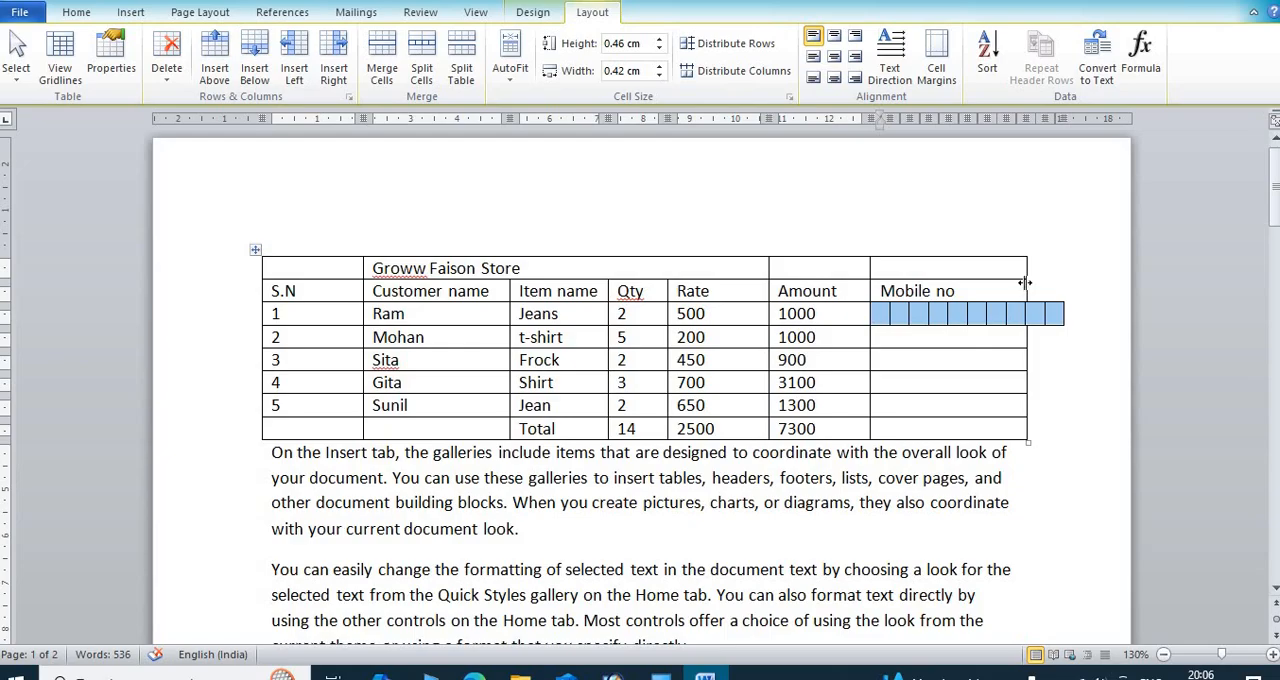
{"action": "left_click", "coordinate": [990, 362]}
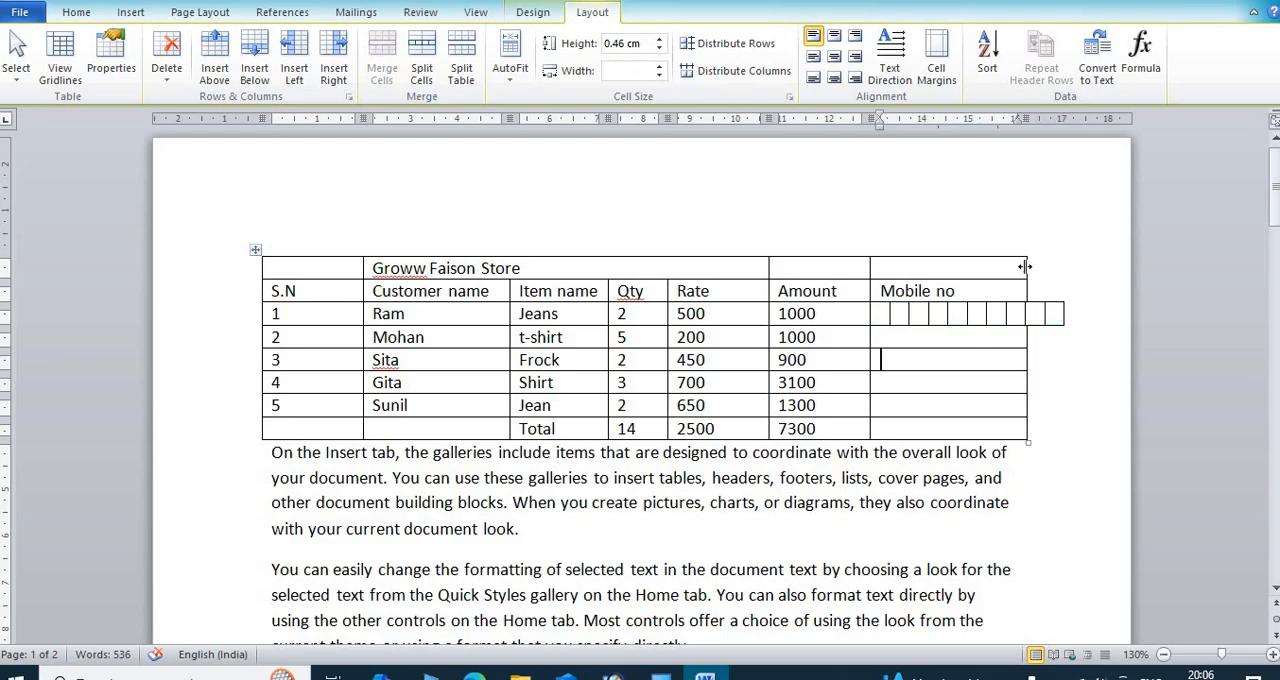
{"action": "left_click_drag", "start_coordinate": [1024, 272], "coordinate": [1063, 266]}
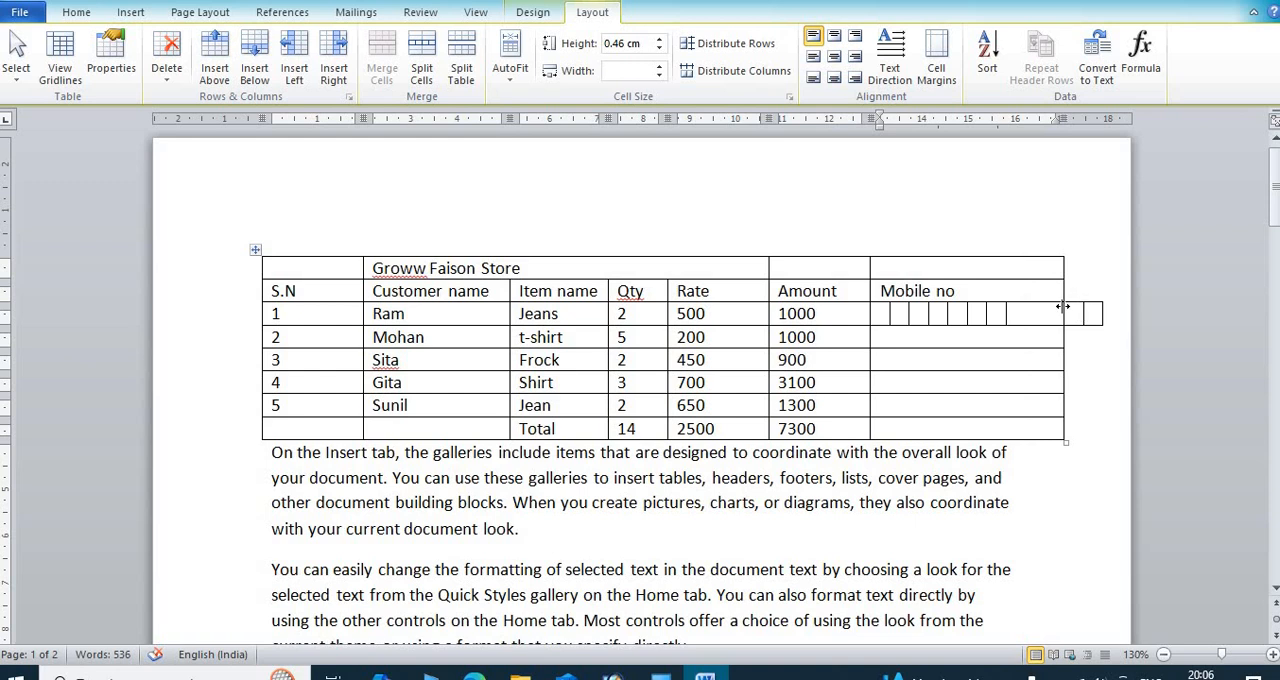
{"action": "left_click_drag", "start_coordinate": [1062, 310], "coordinate": [1038, 310]}
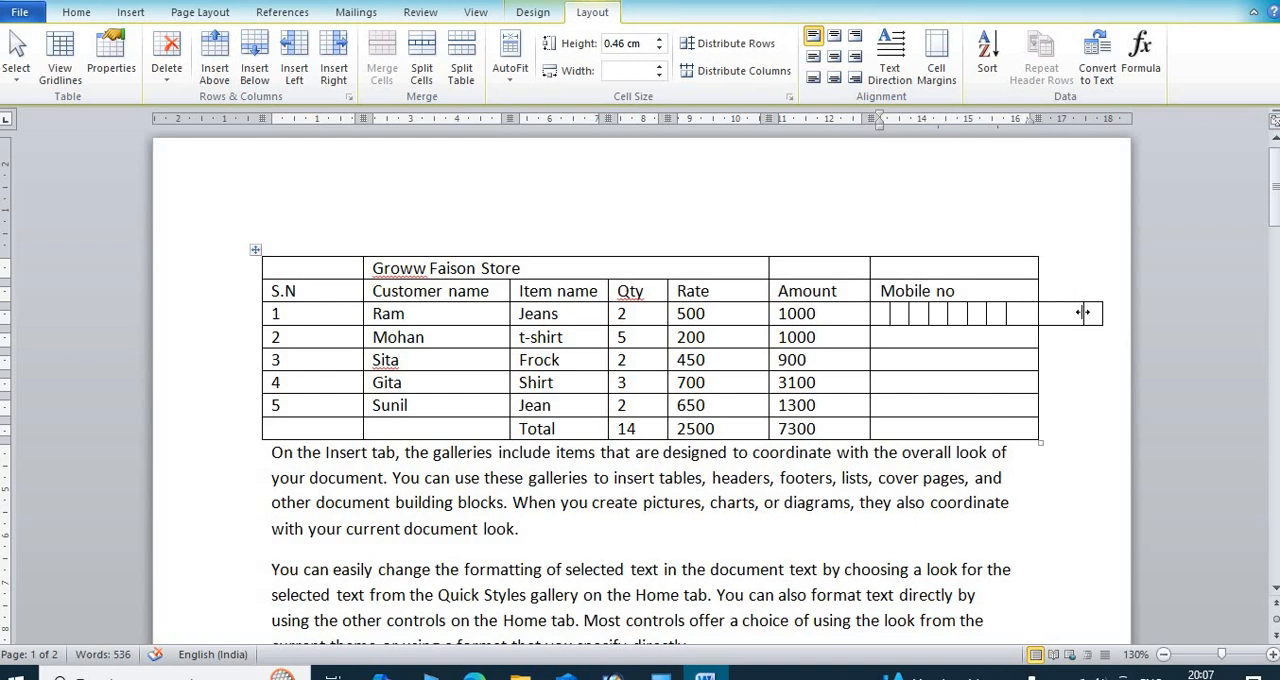
{"action": "key", "text": "ctrl+z"}
{"action": "key", "text": "ctrl+z"}
{"action": "key", "text": "ctrl+z"}
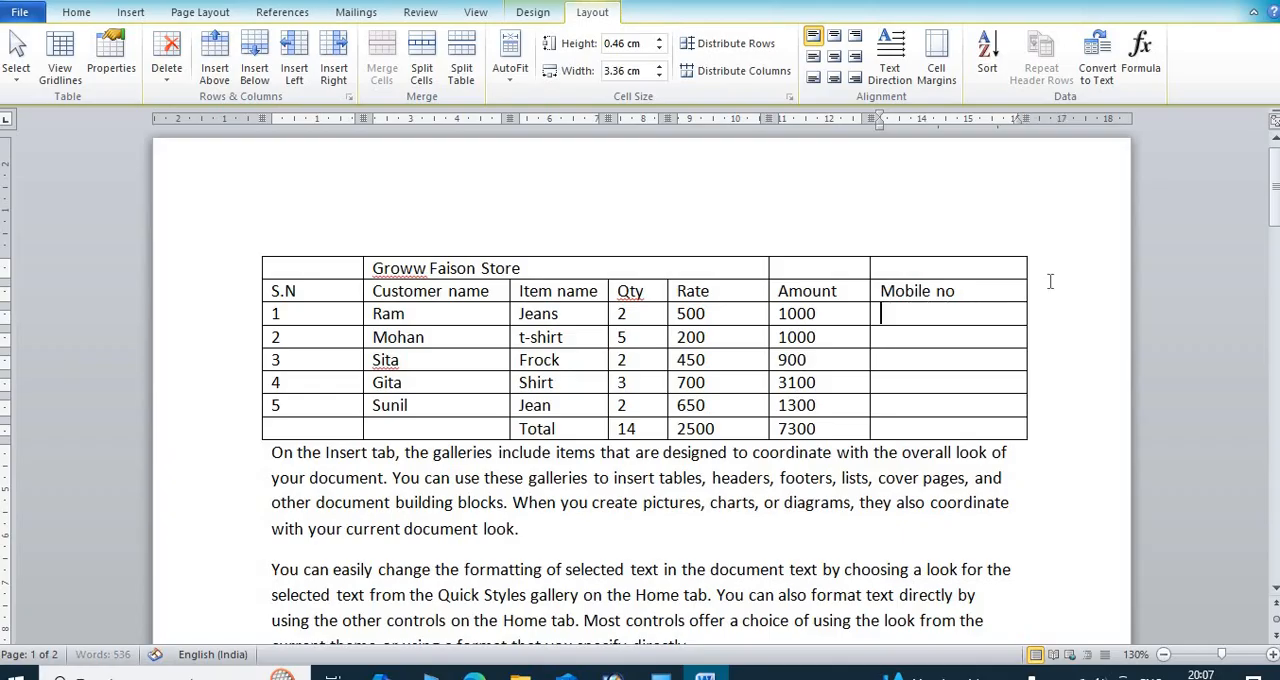
Step: Undo the split of the first data cell under Mobile no and widen that column to about 4.36 cm
{"action": "left_click_drag", "start_coordinate": [1024, 270], "coordinate": [1074, 277]}
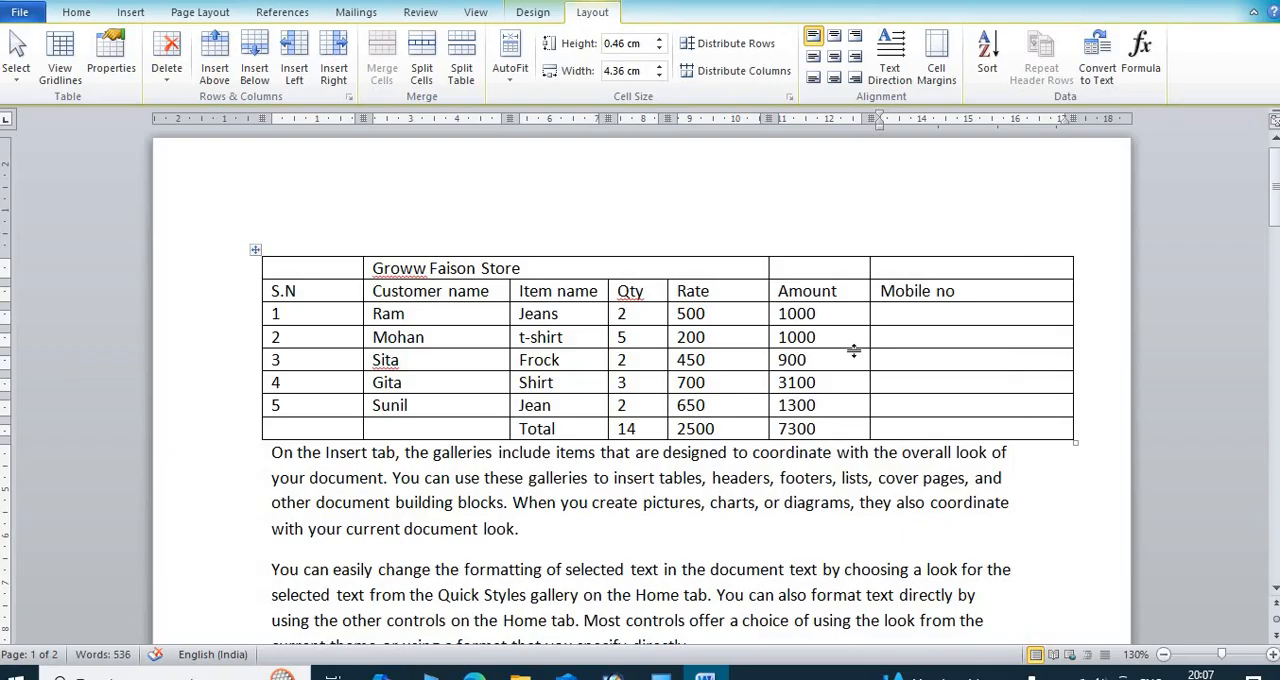
Step: Split the first data cell under Mobile no into 10 columns and 1 row
{"action": "left_click", "coordinate": [424, 62]}
{"action": "type", "text": "10"}
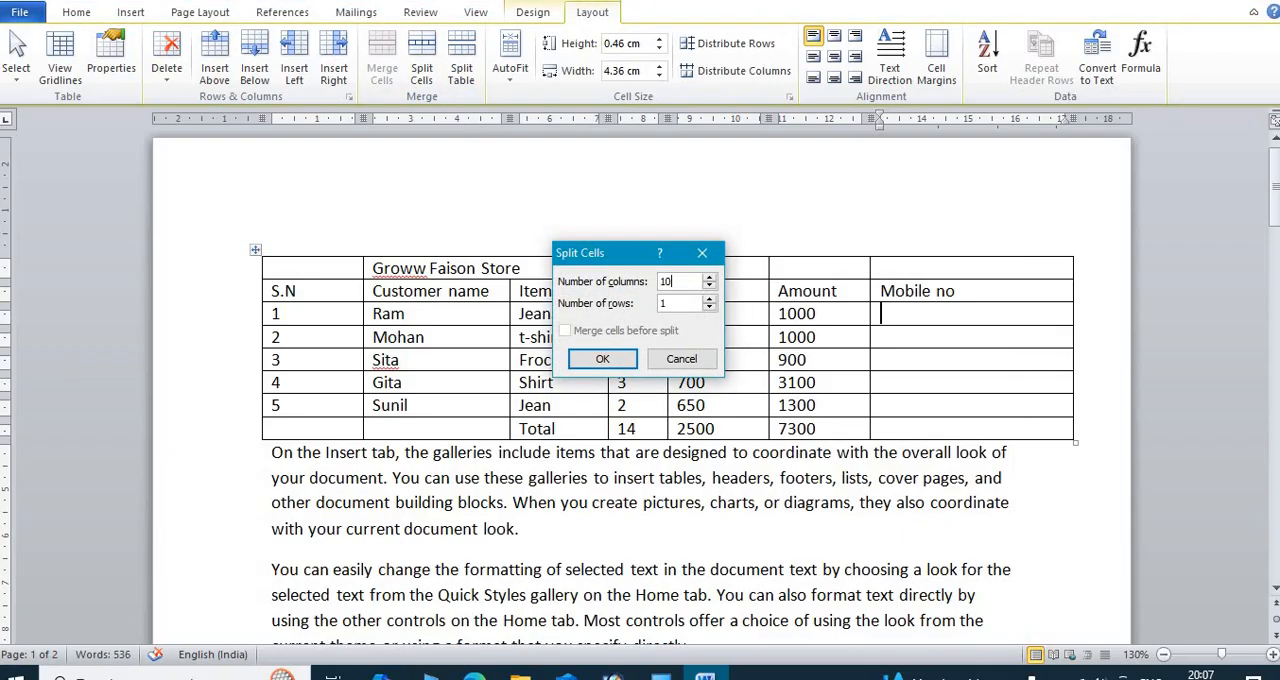
{"action": "key", "text": "Return"}
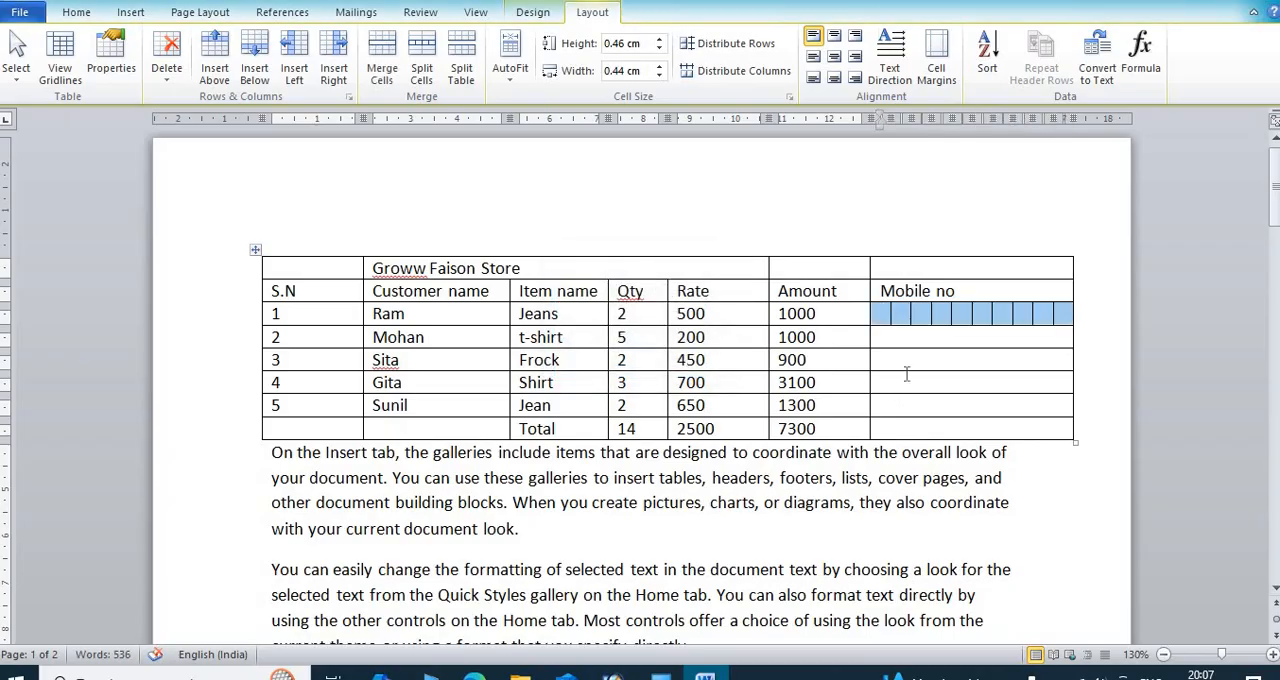
{"action": "left_click", "coordinate": [934, 340]}
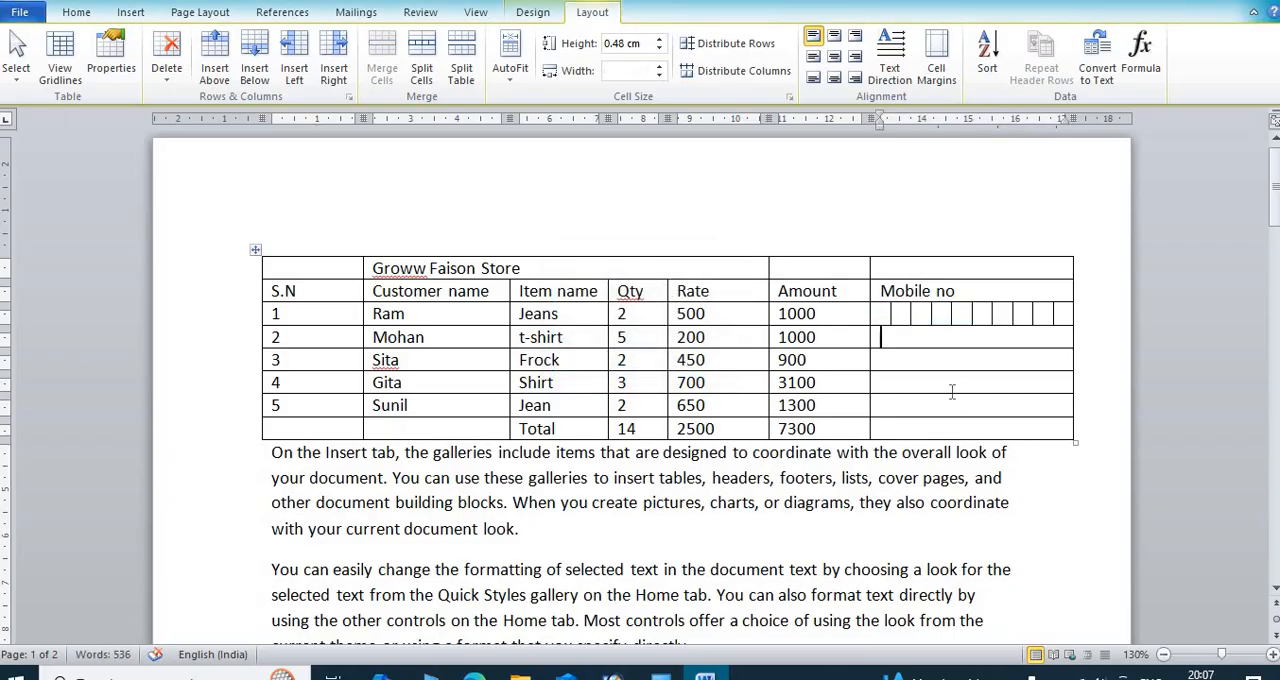
{"action": "left_click_drag", "start_coordinate": [913, 337], "coordinate": [938, 433]}
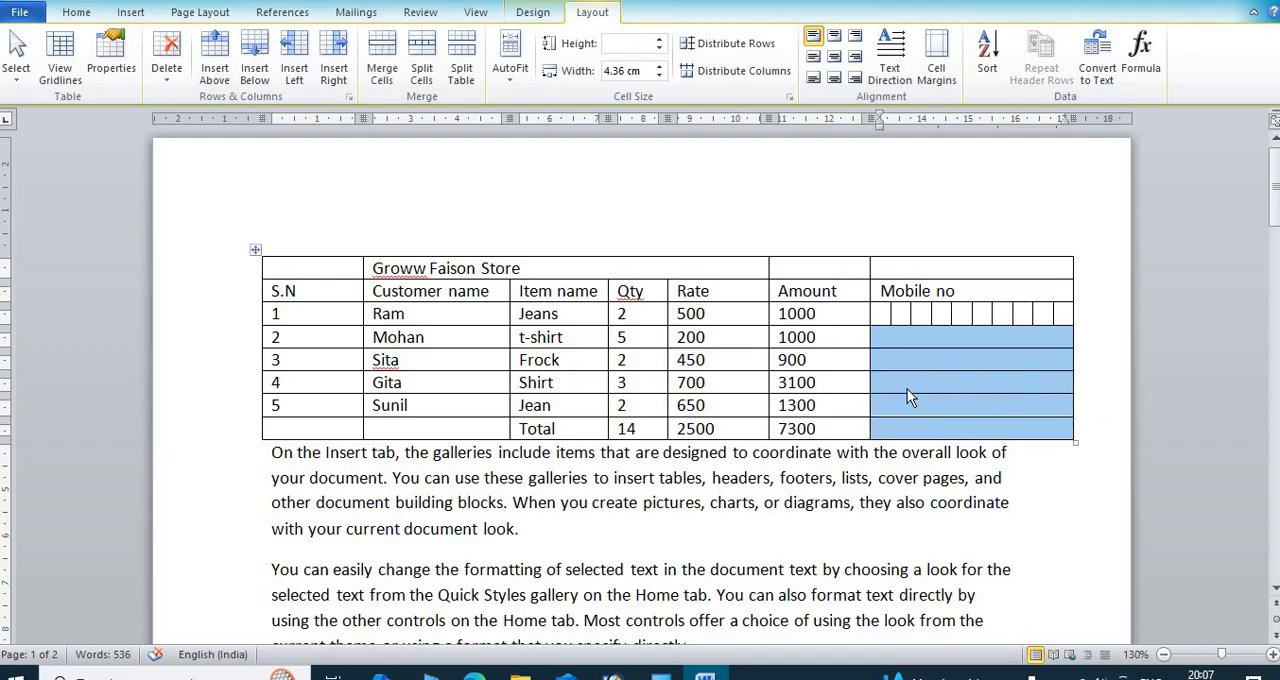
{"action": "right_click", "coordinate": [903, 361]}
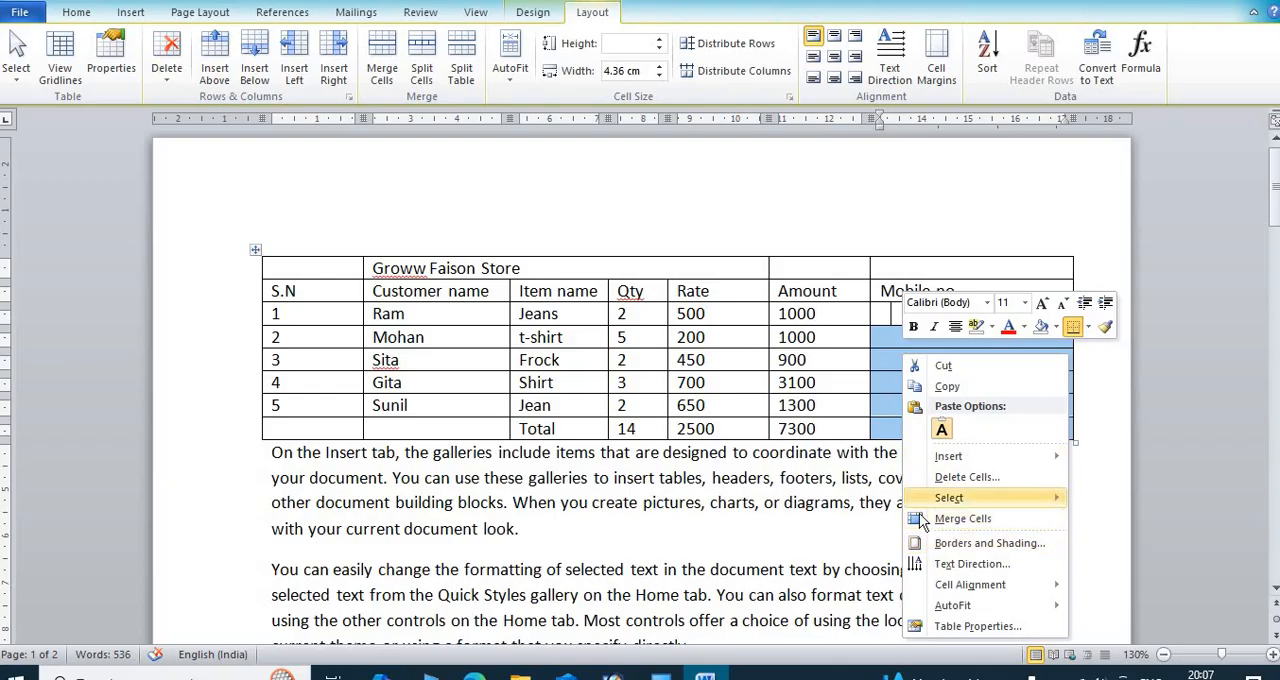
{"action": "left_click", "coordinate": [886, 360]}
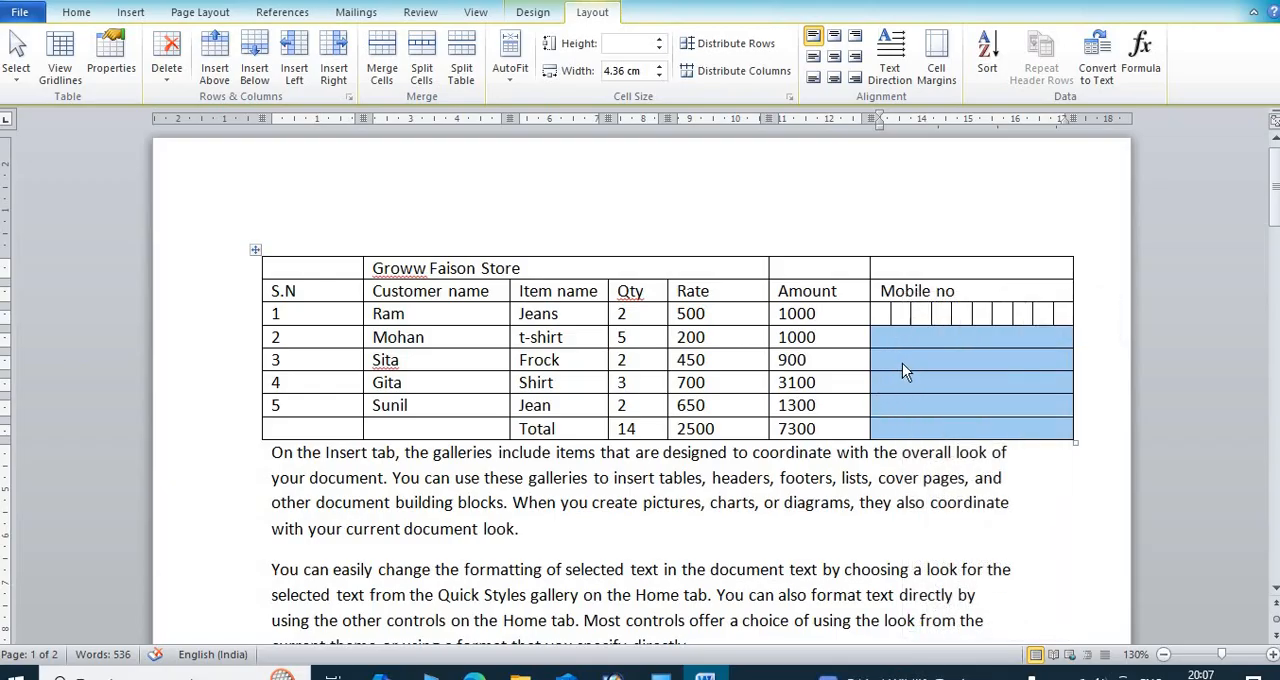
{"action": "left_click", "coordinate": [902, 364]}
{"action": "right_click", "coordinate": [902, 337]}
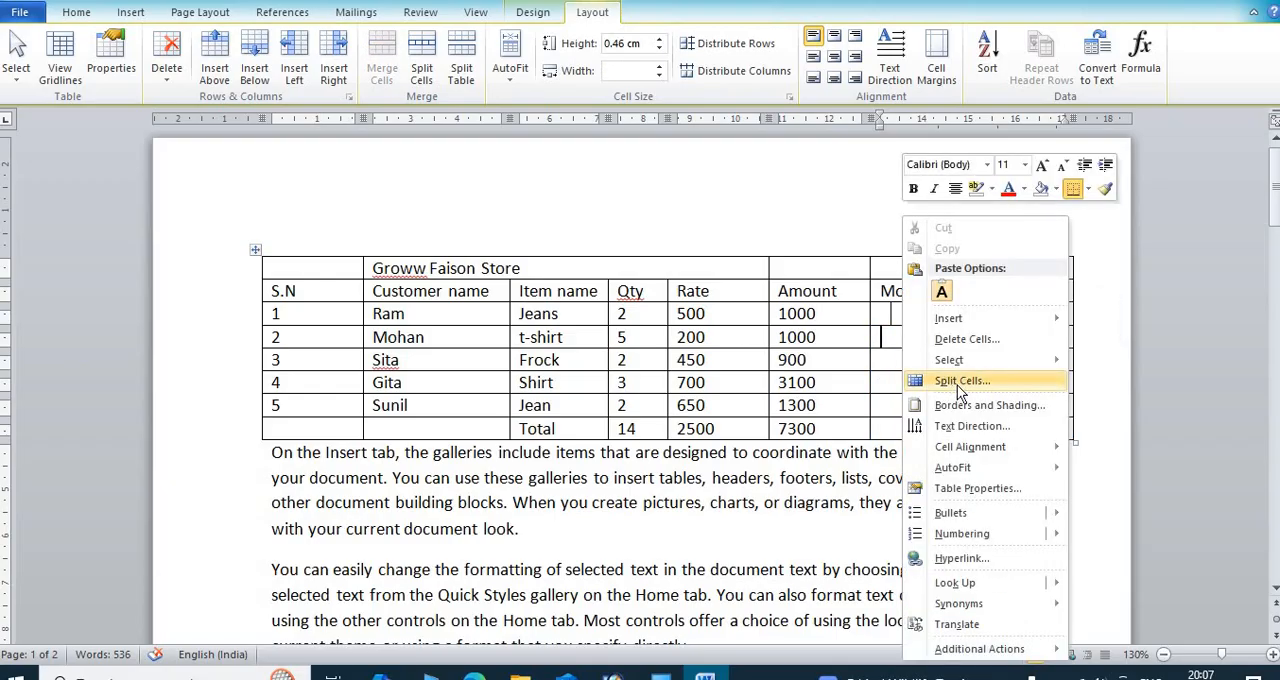
{"action": "left_click", "coordinate": [887, 340]}
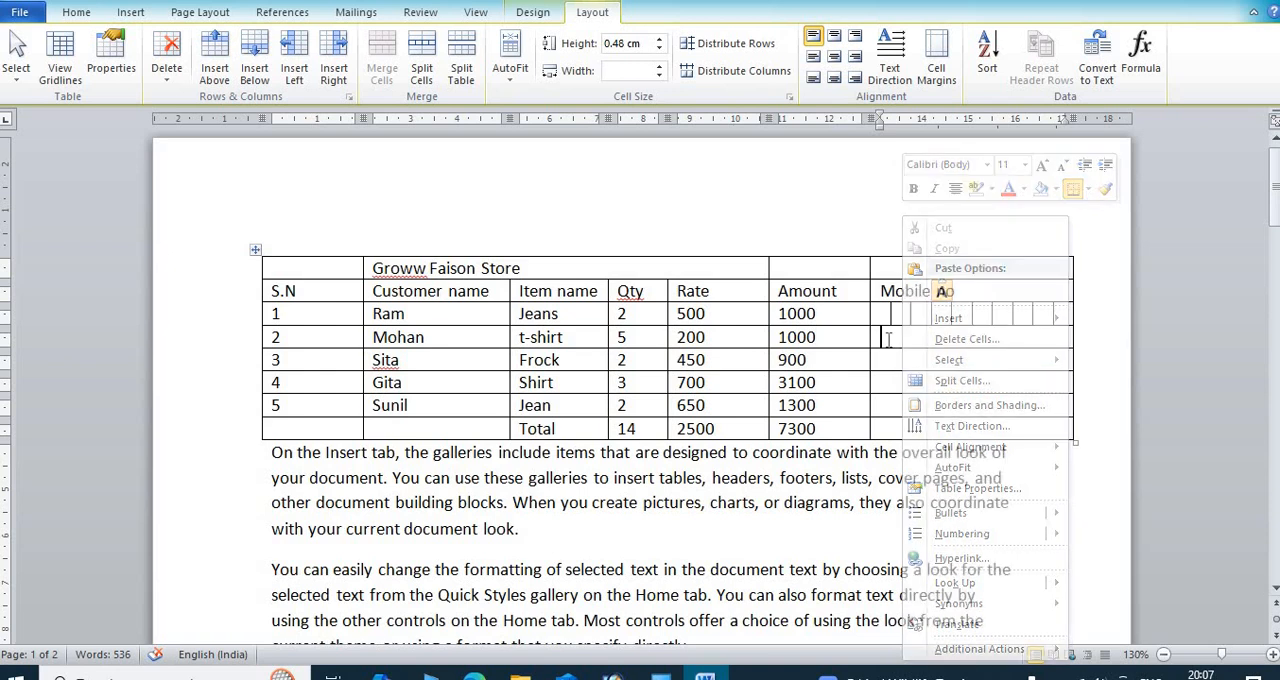
Step: Split the remaining five cells under Mobile no into 10 columns and 5 rows, with cells merged before the split
{"action": "left_click_drag", "start_coordinate": [887, 340], "coordinate": [956, 426]}
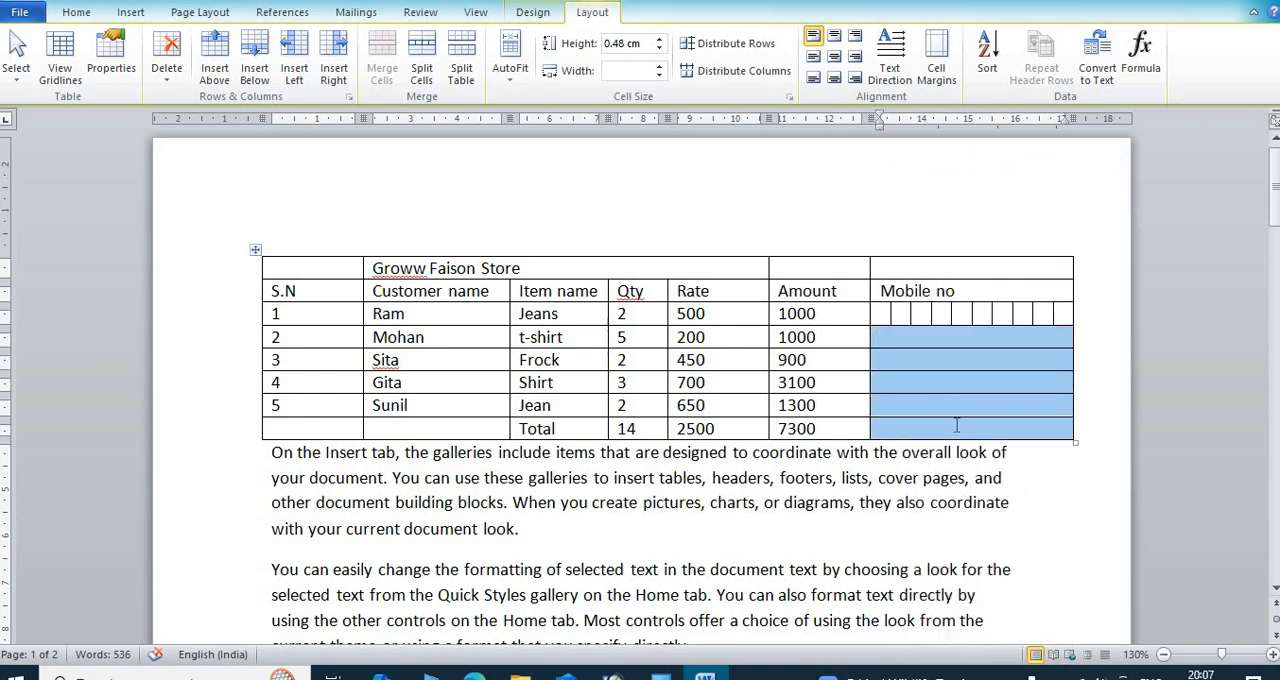
{"action": "right_click", "coordinate": [903, 354]}
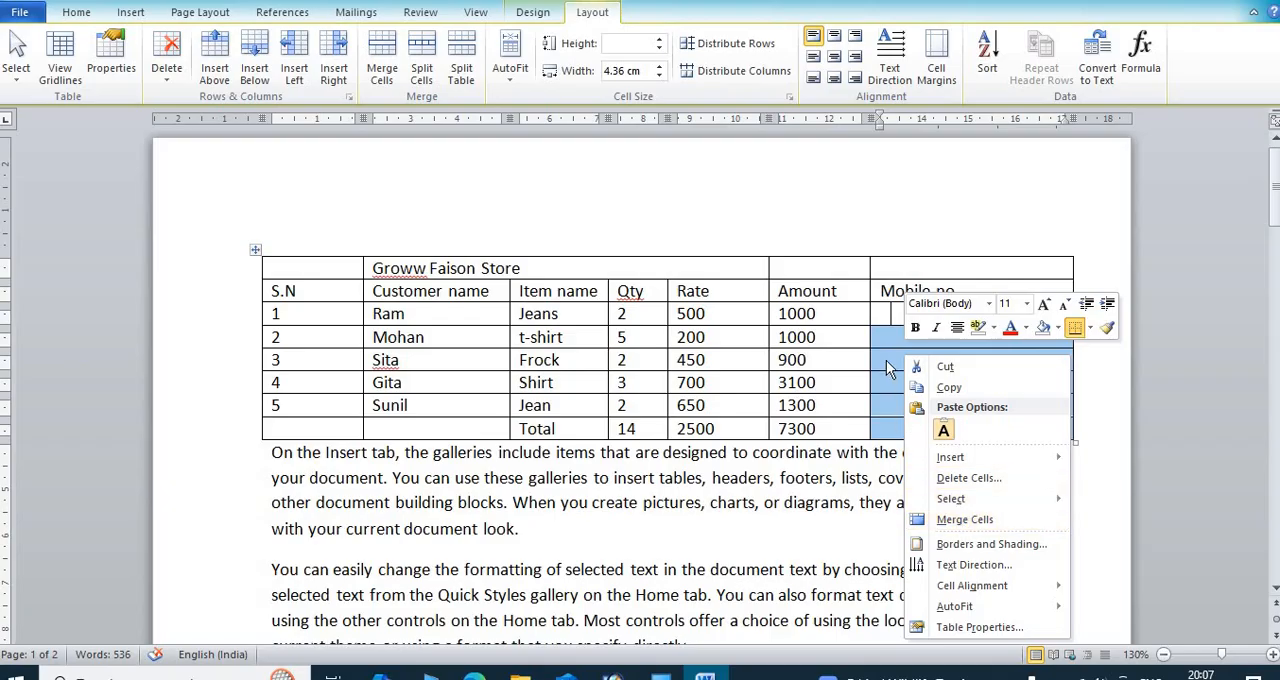
{"action": "left_click", "coordinate": [421, 62]}
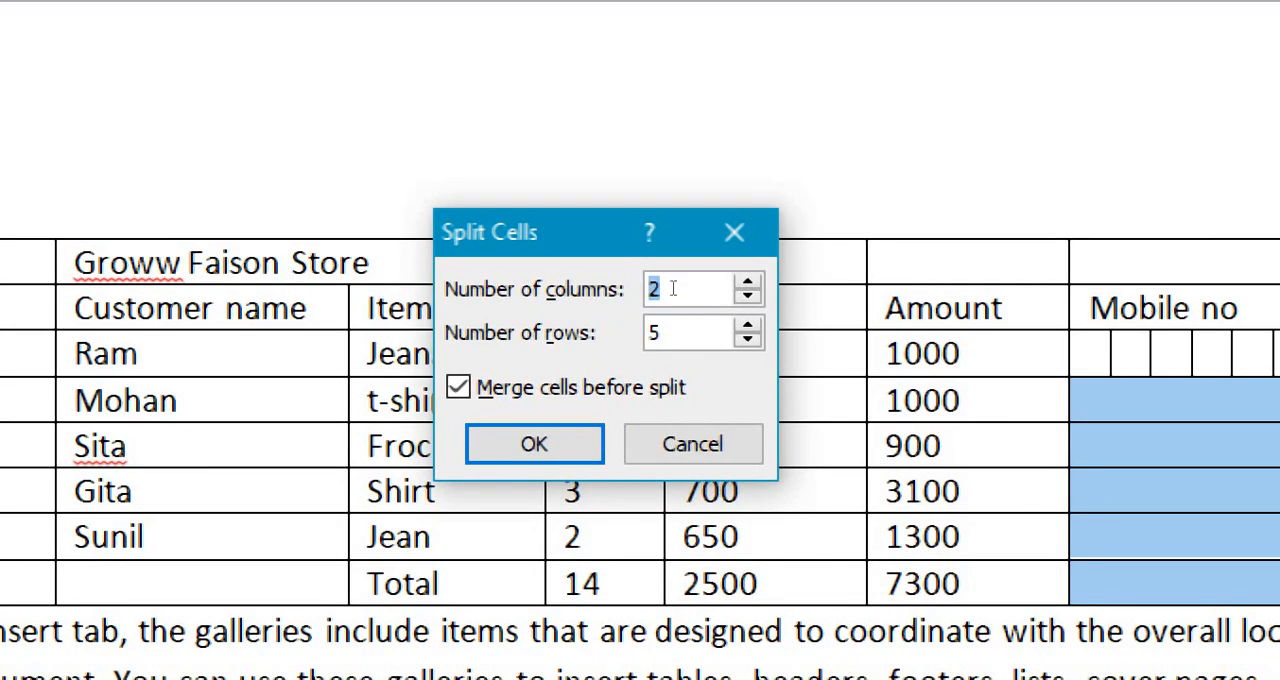
{"action": "key", "text": "Tab"}
{"action": "key", "text": "shift+Tab"}
{"action": "type", "text": "10"}
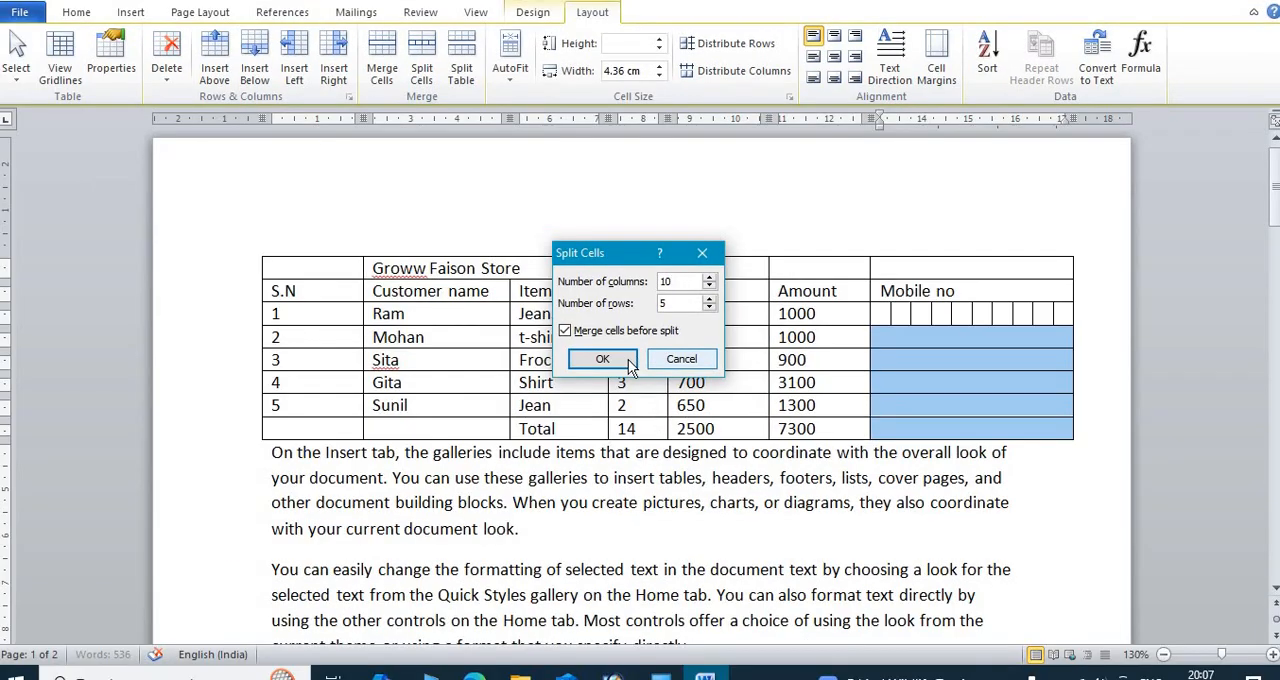
{"action": "left_click", "coordinate": [603, 359]}
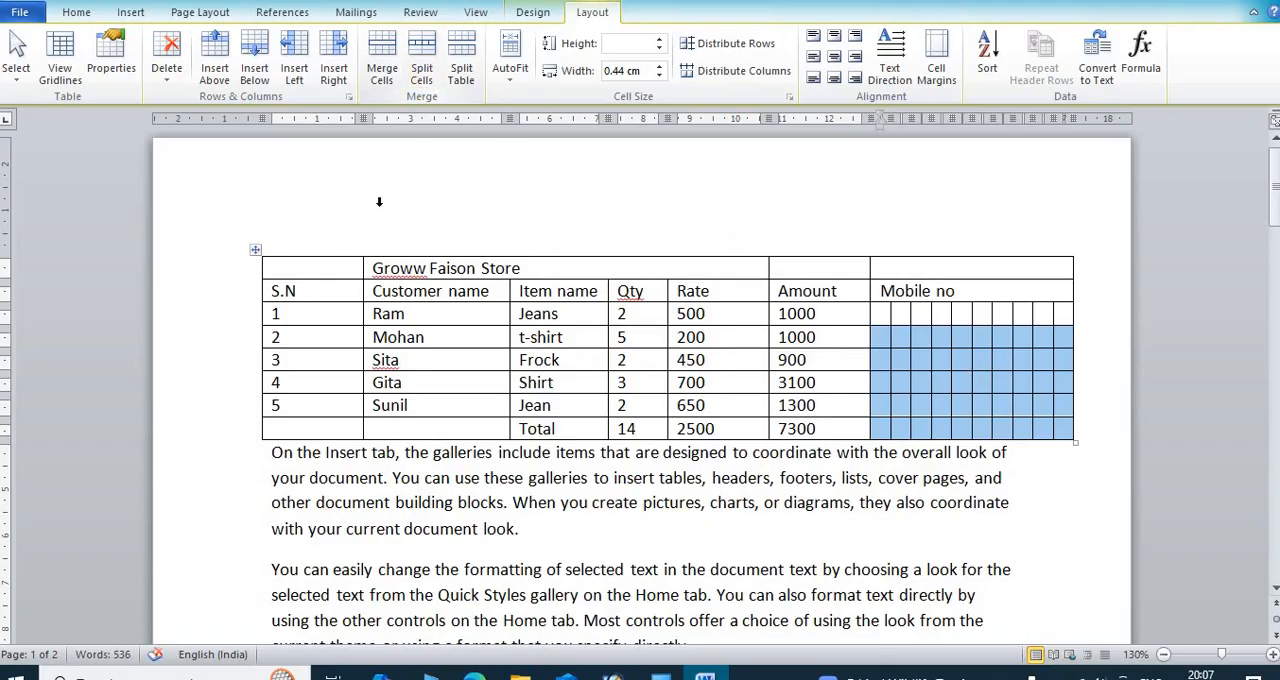
Step: Split the table above the row with S.N 3 and undo the table split
{"action": "left_click", "coordinate": [413, 360]}
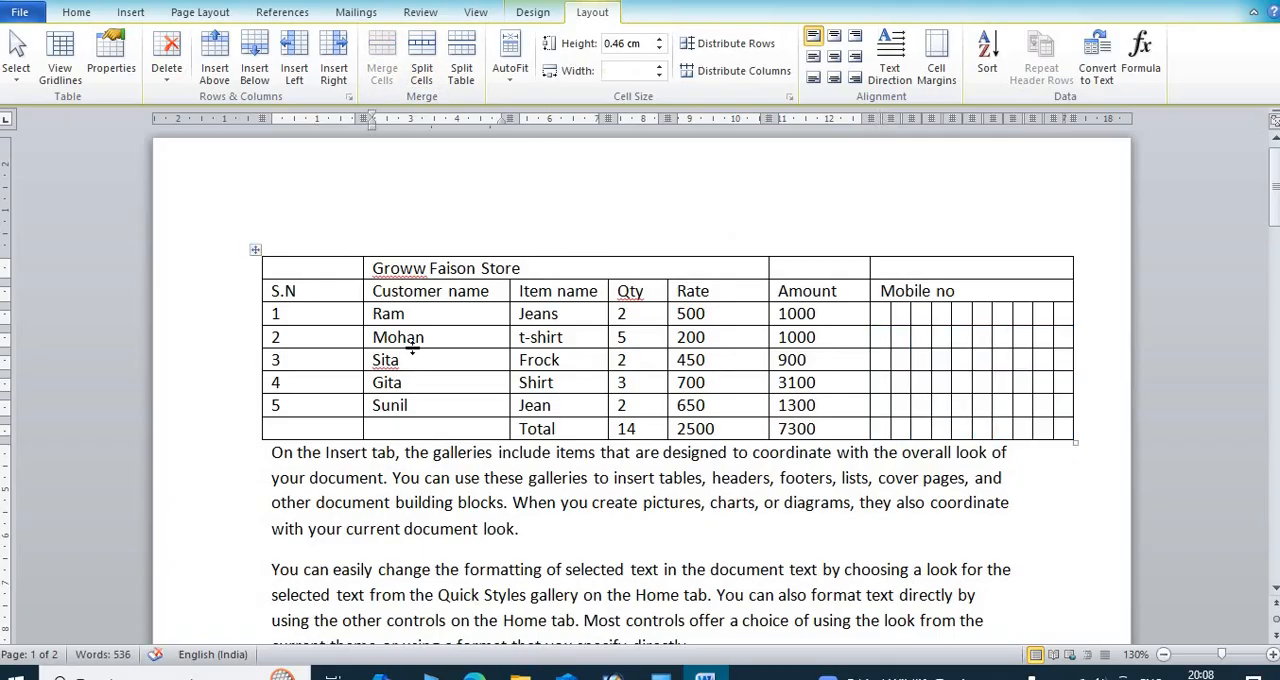
{"action": "left_click", "coordinate": [465, 60]}
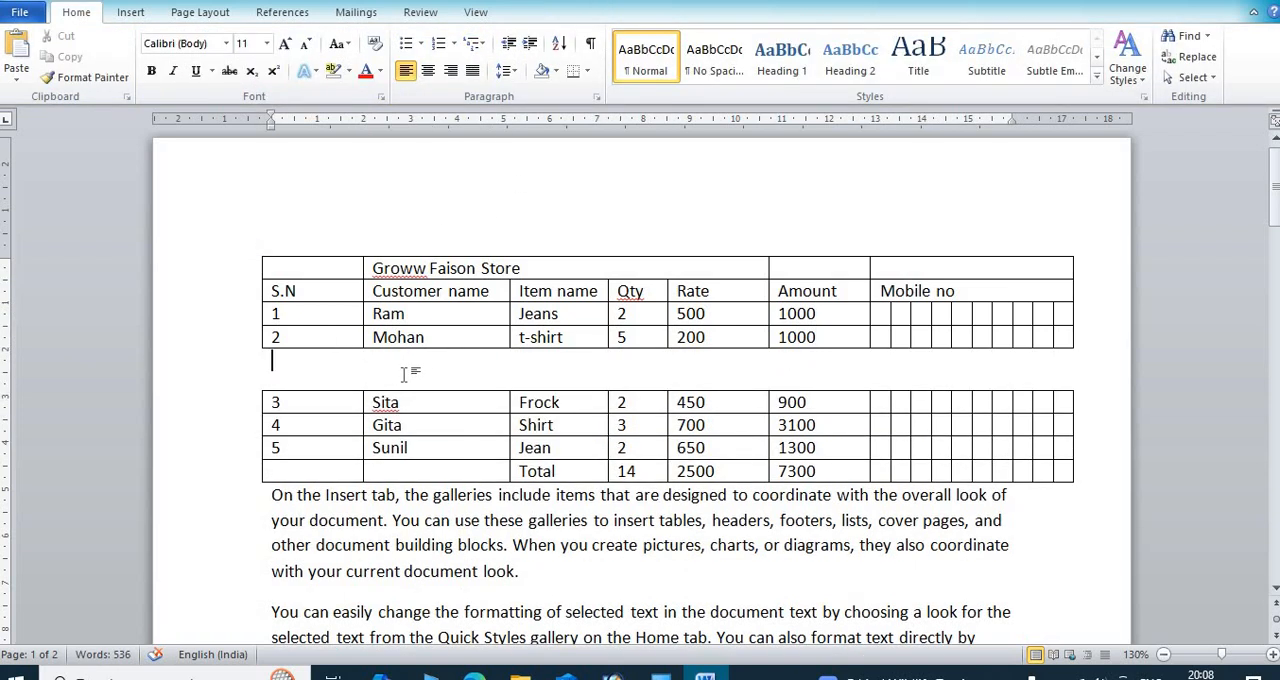
{"action": "key", "text": "ctrl+z"}
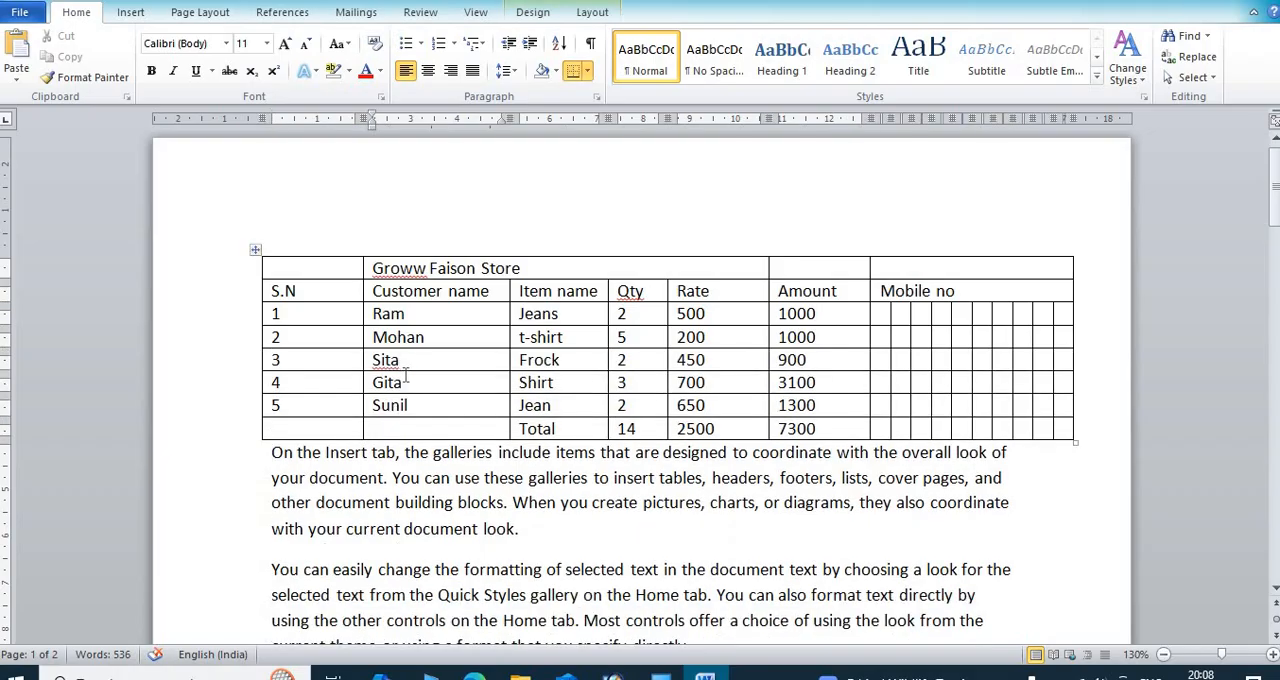
Step: Apply AutoFit Contents to the table so its columns fit their text
{"action": "left_click", "coordinate": [480, 342]}
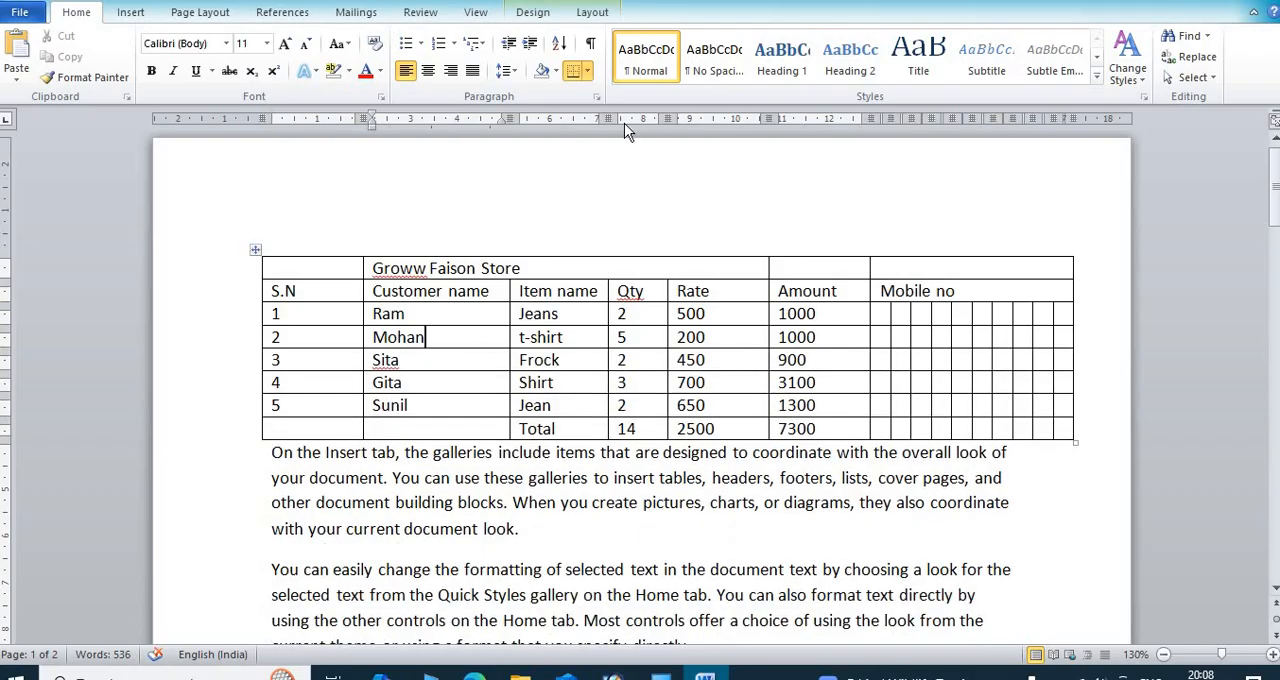
{"action": "left_click", "coordinate": [605, 14]}
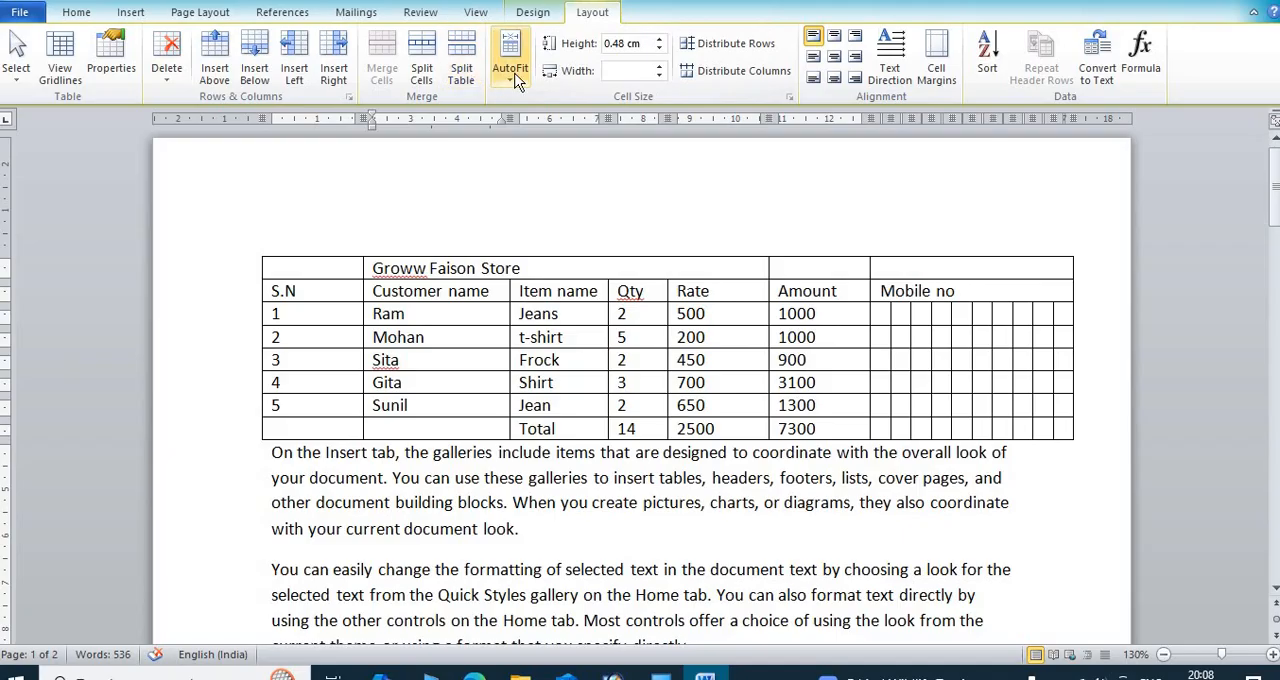
{"action": "left_click", "coordinate": [306, 292]}
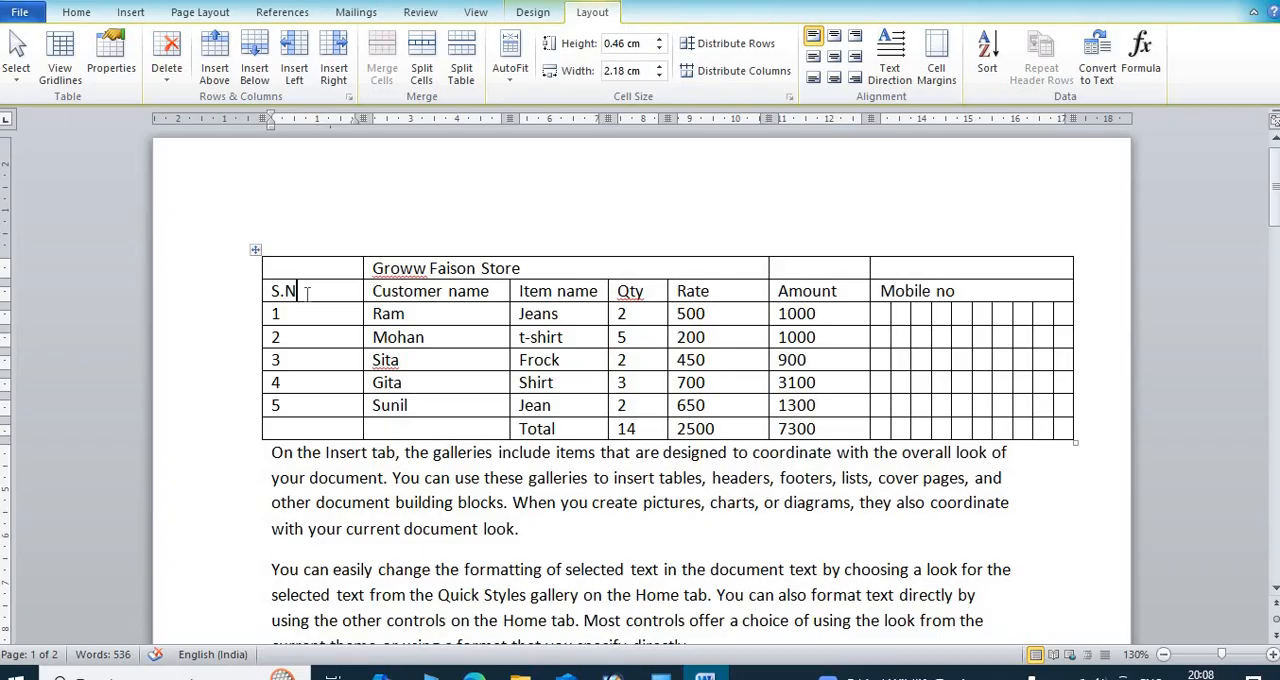
{"action": "left_click", "coordinate": [505, 83]}
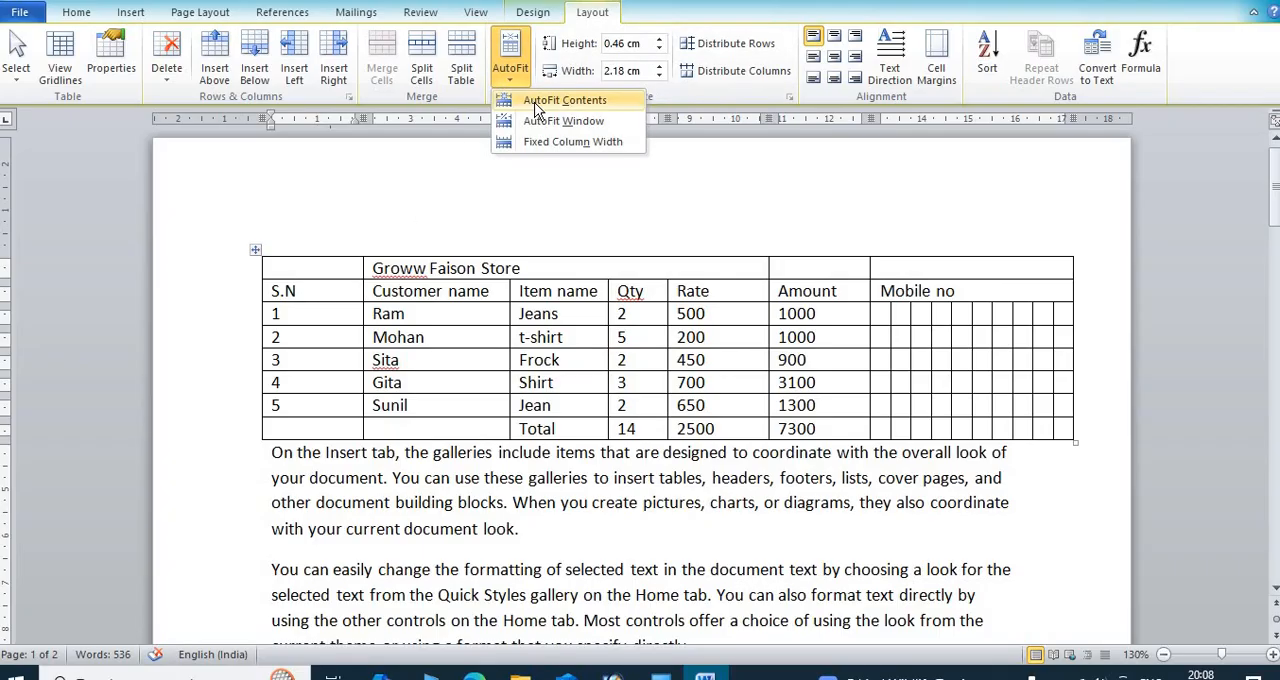
{"action": "left_click", "coordinate": [537, 101]}
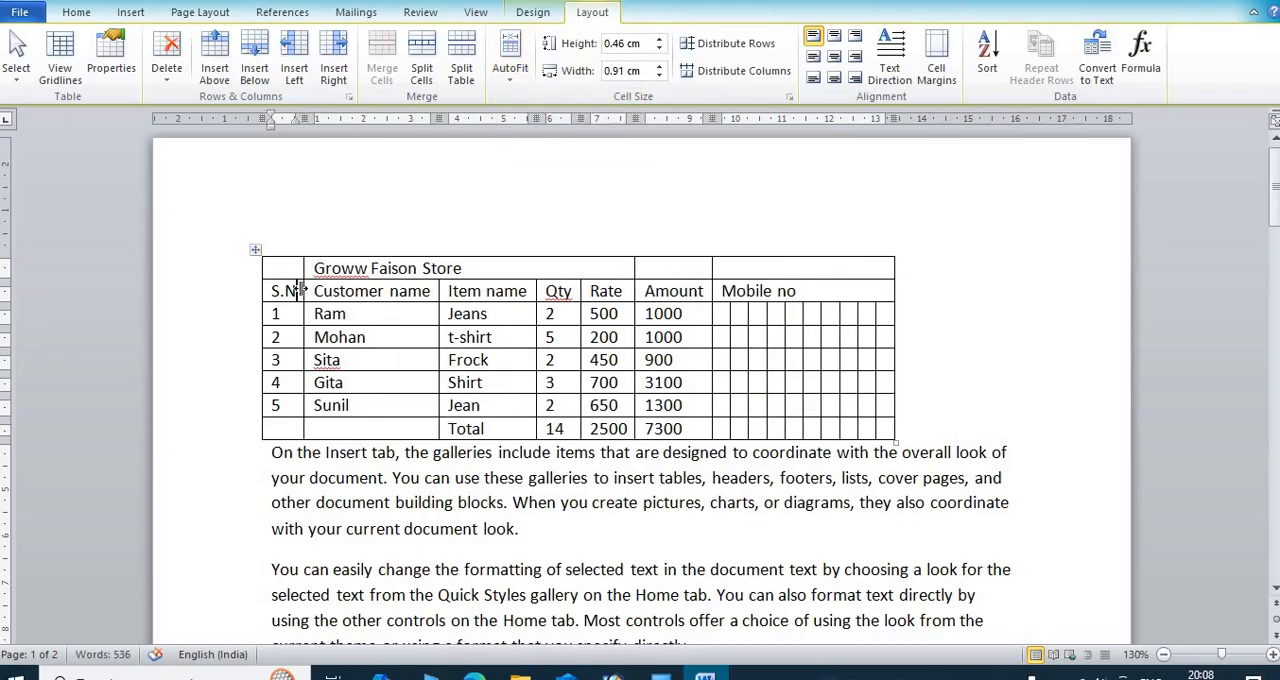
Step: With the header cells Customer name through Amount selected, reapply AutoFit Contents and switch the table to AutoFit Window
{"action": "left_click", "coordinate": [576, 291]}
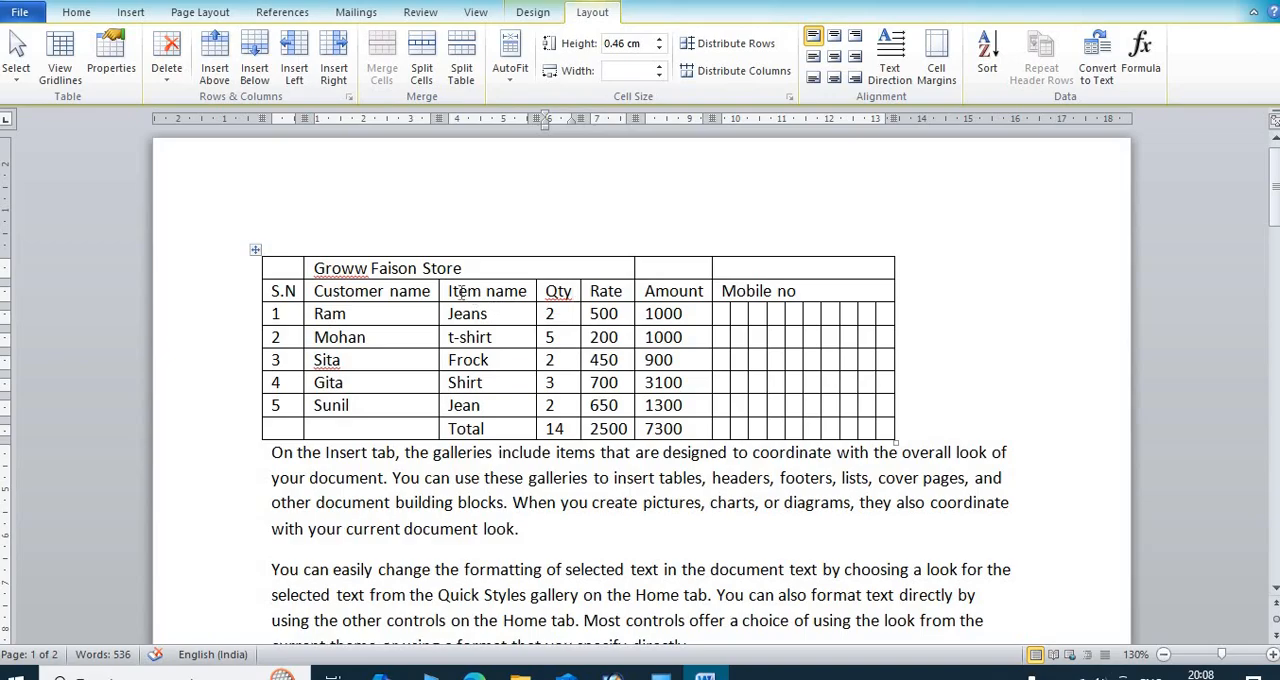
{"action": "left_click_drag", "start_coordinate": [431, 290], "coordinate": [658, 293]}
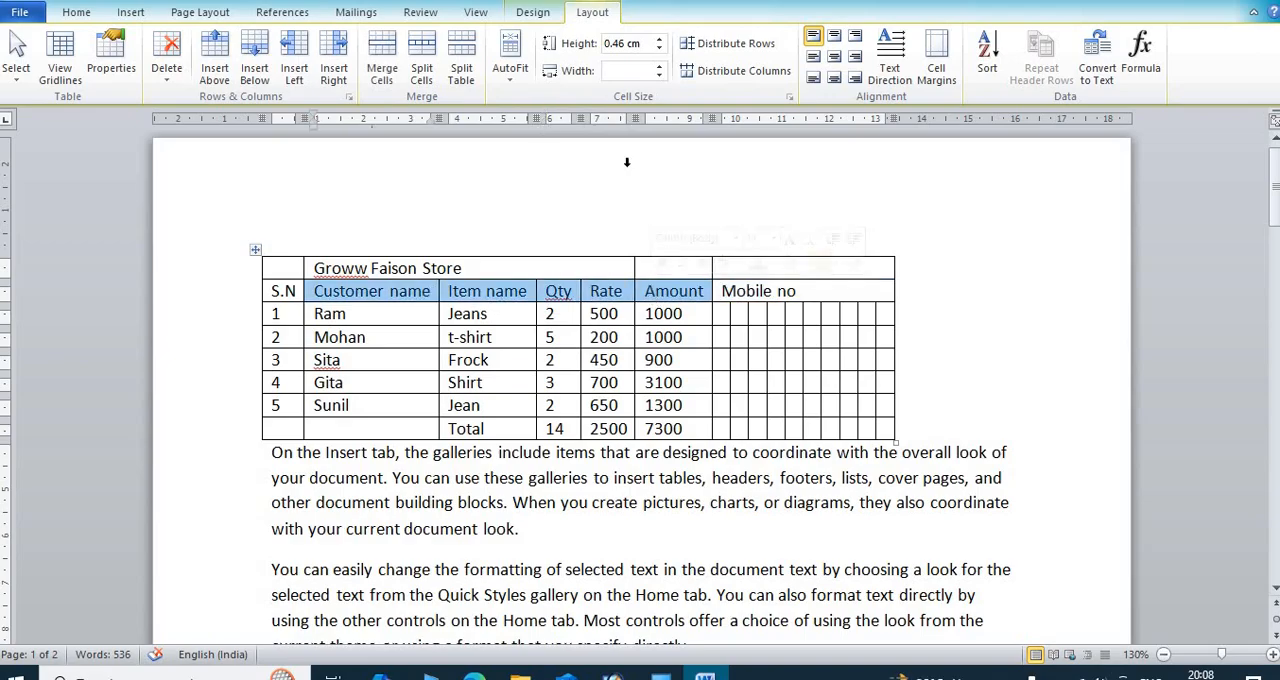
{"action": "left_click", "coordinate": [519, 84]}
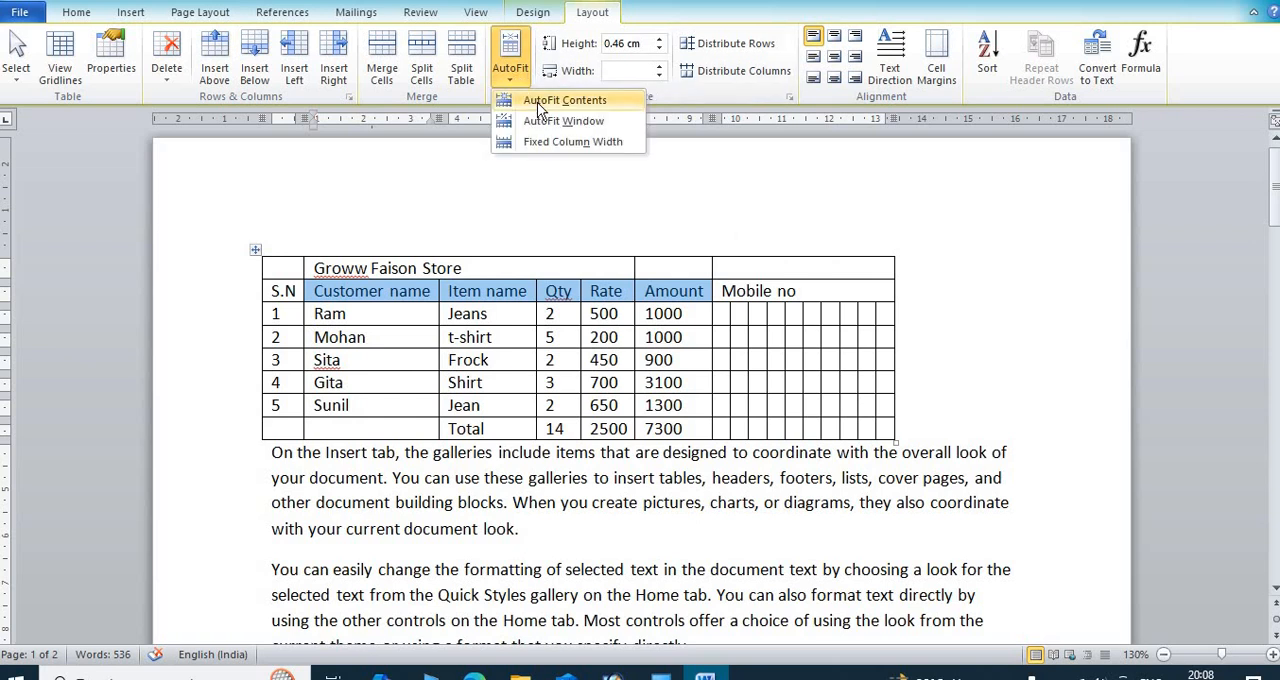
{"action": "left_click", "coordinate": [539, 102]}
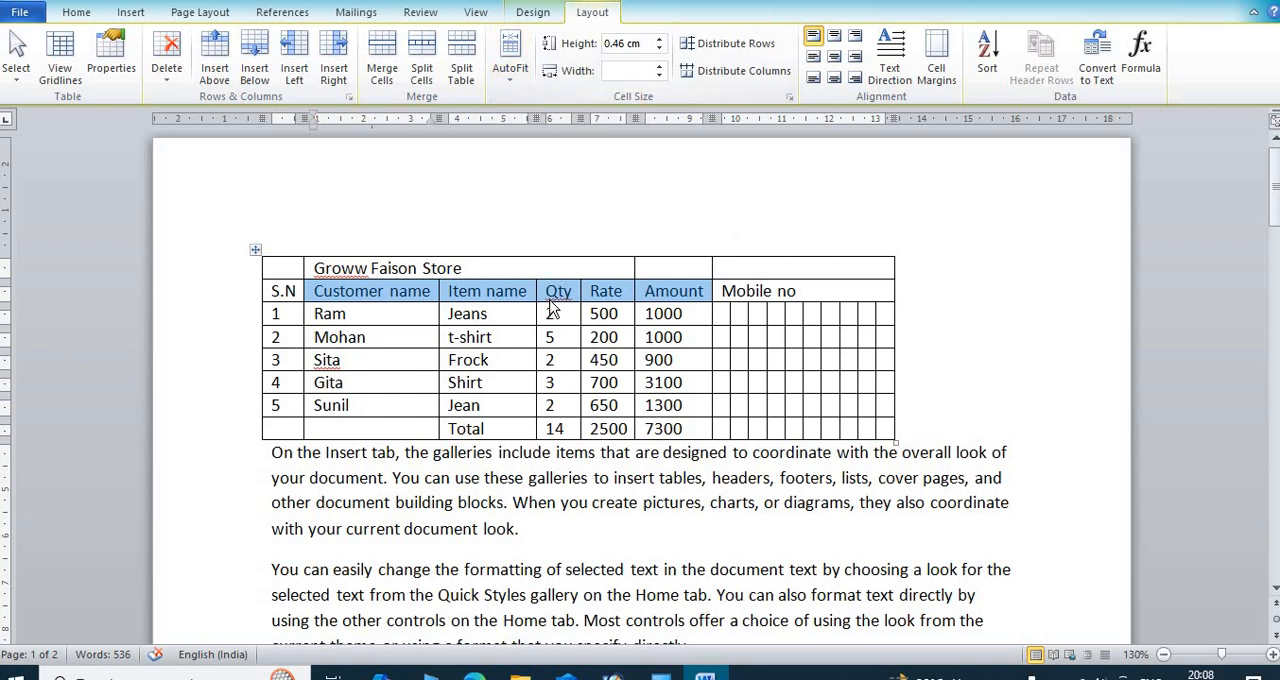
{"action": "left_click", "coordinate": [508, 77]}
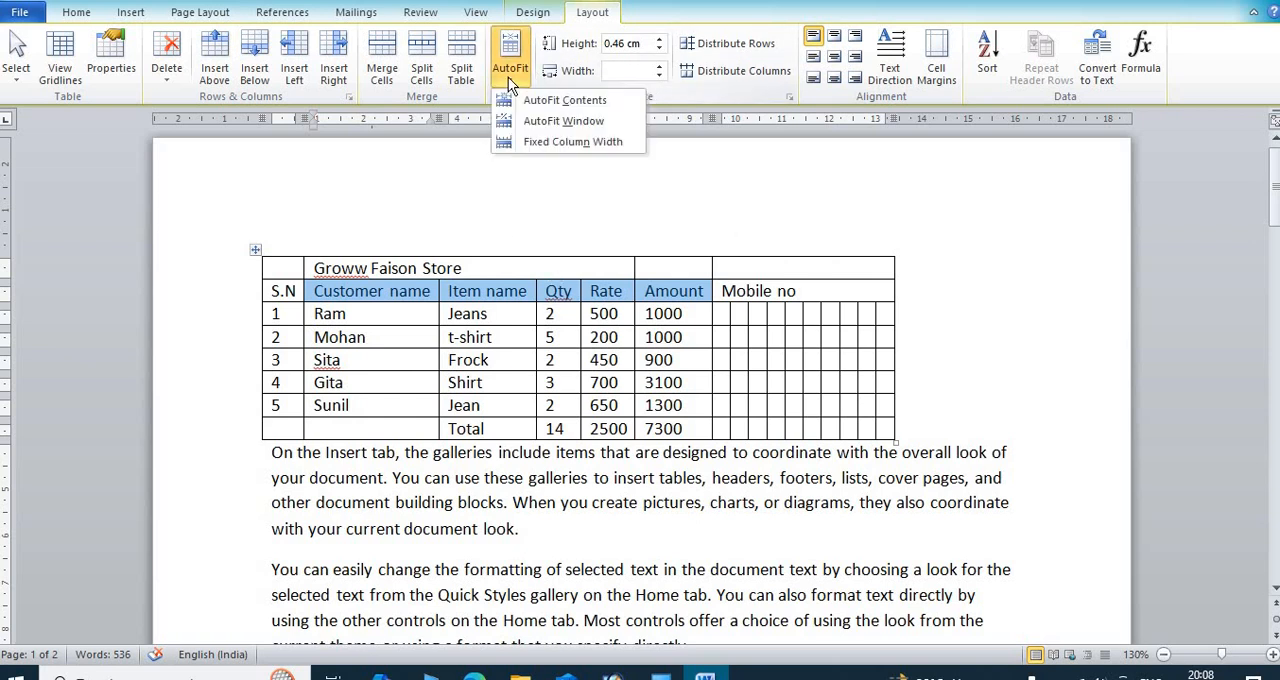
{"action": "left_click", "coordinate": [540, 120]}
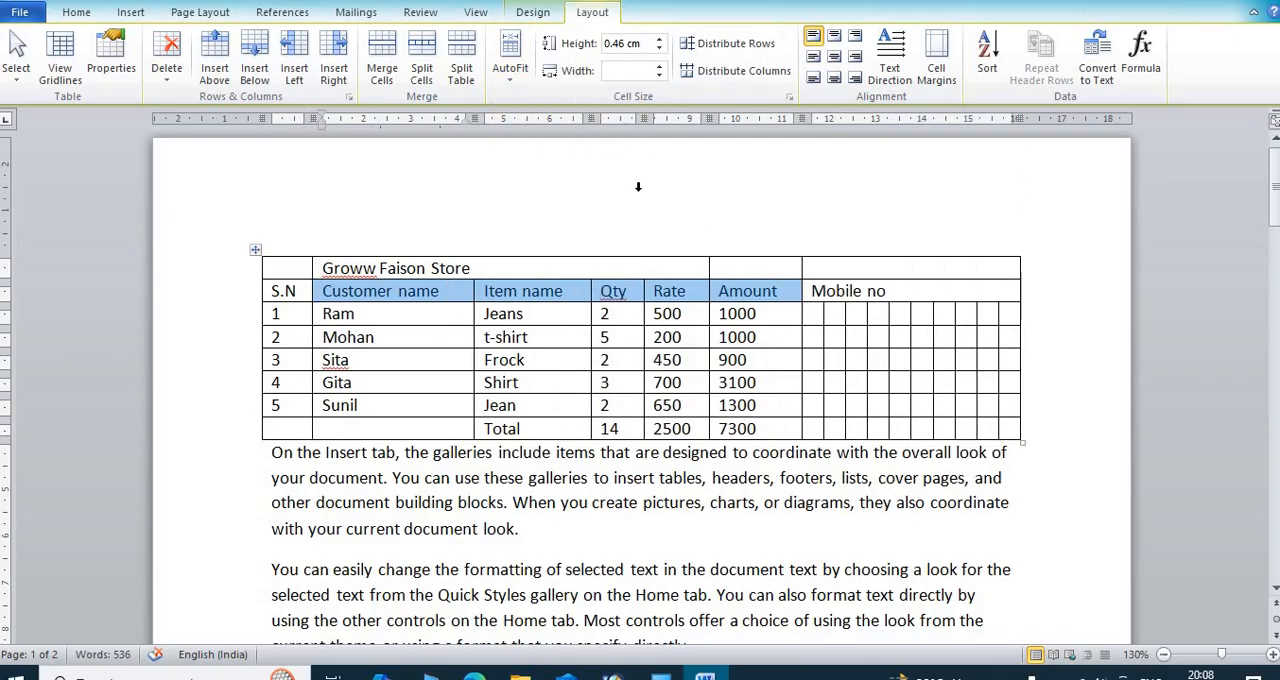
Step: Set the table to Fixed Column Width and place the cursor in the second data row under Customer name
{"action": "left_click", "coordinate": [505, 78]}
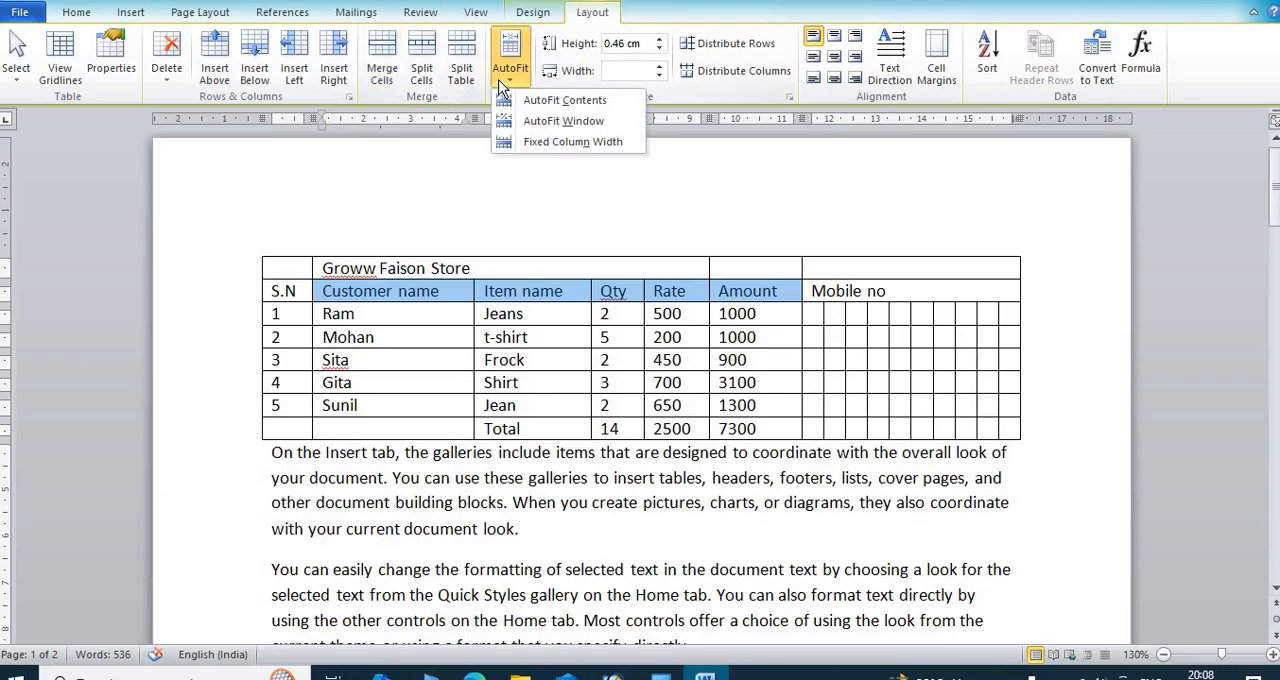
{"action": "left_click", "coordinate": [566, 144]}
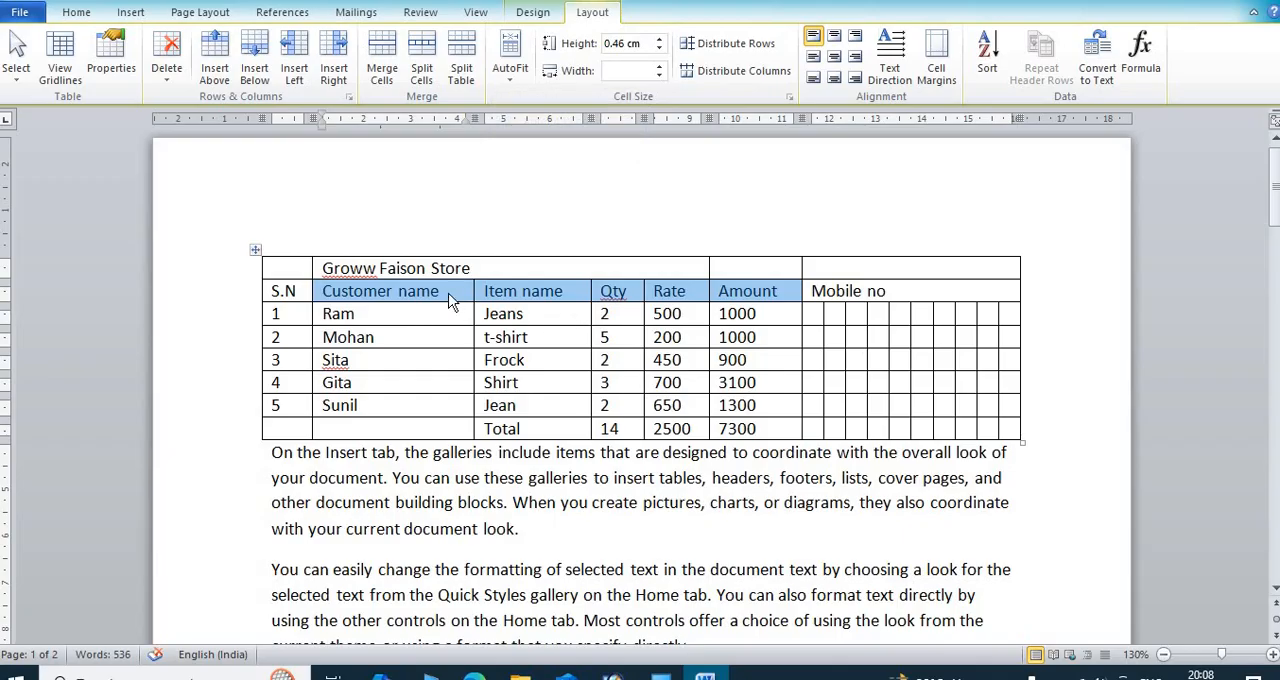
{"action": "left_click", "coordinate": [448, 296]}
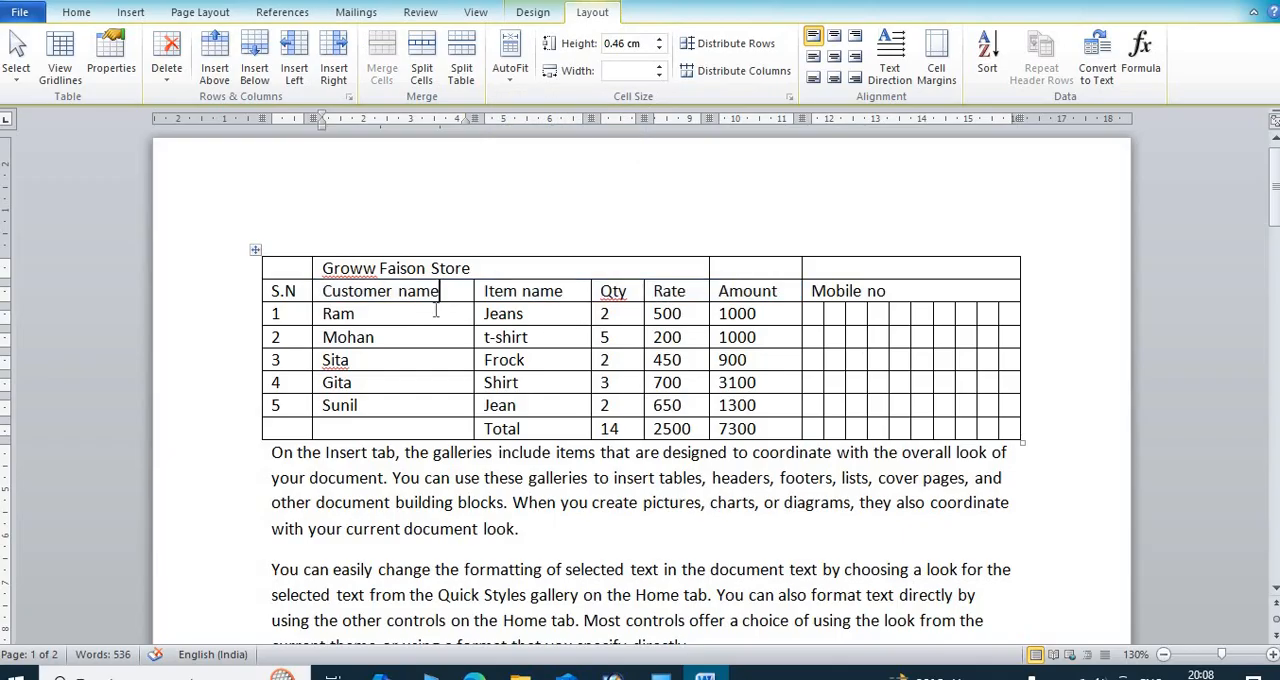
{"action": "left_click", "coordinate": [397, 341]}
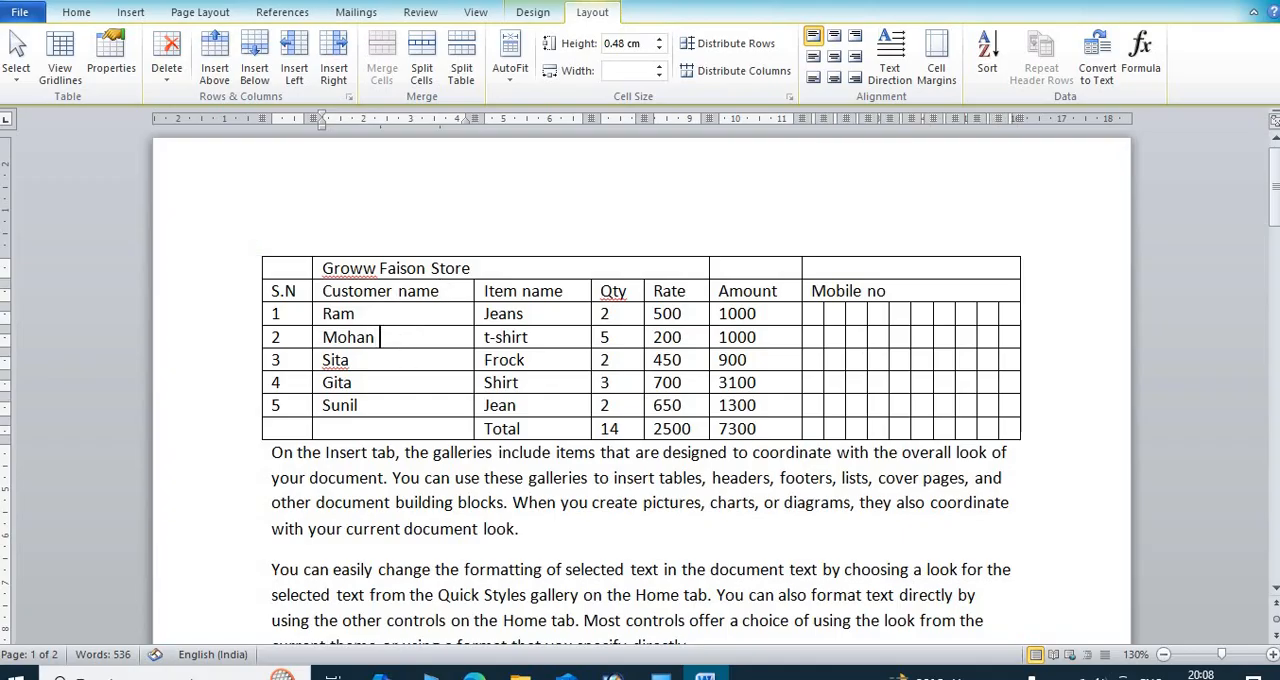
Step: Add a middle name and surname to the customer name in row S.N 2 and apply AutoFit Contents to the table
{"action": "type", "text": "kumar s"}
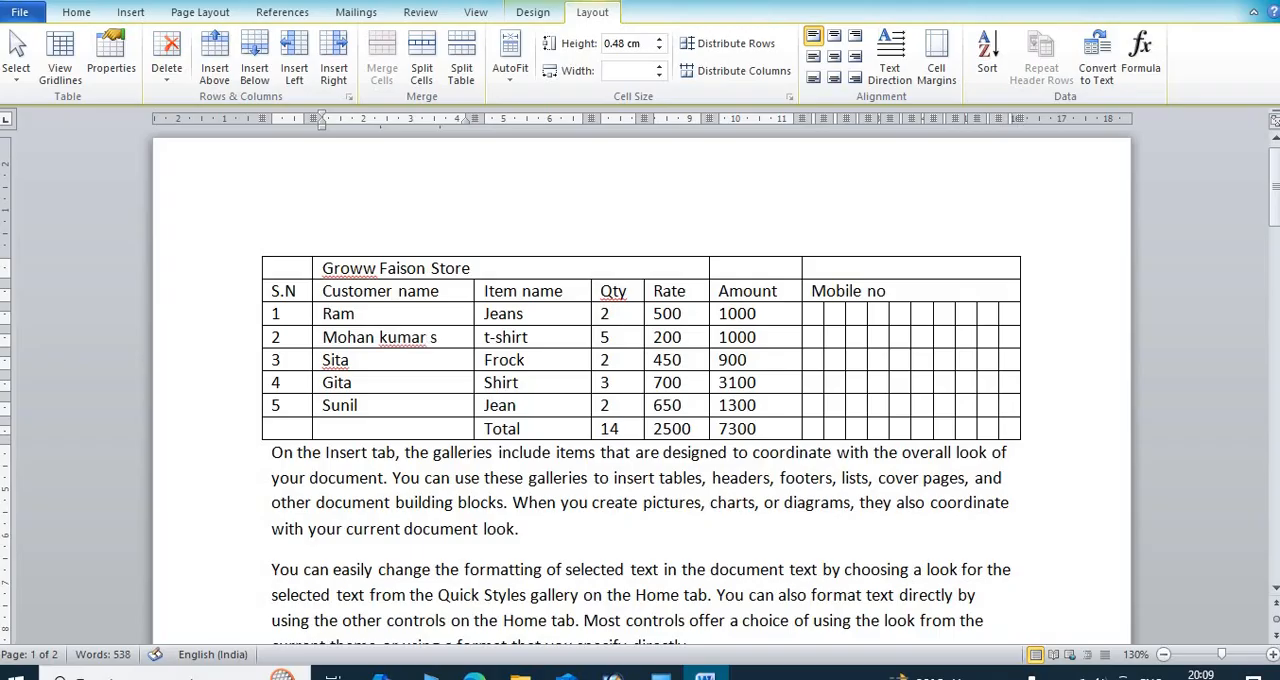
{"action": "type", "text": "ingh"}
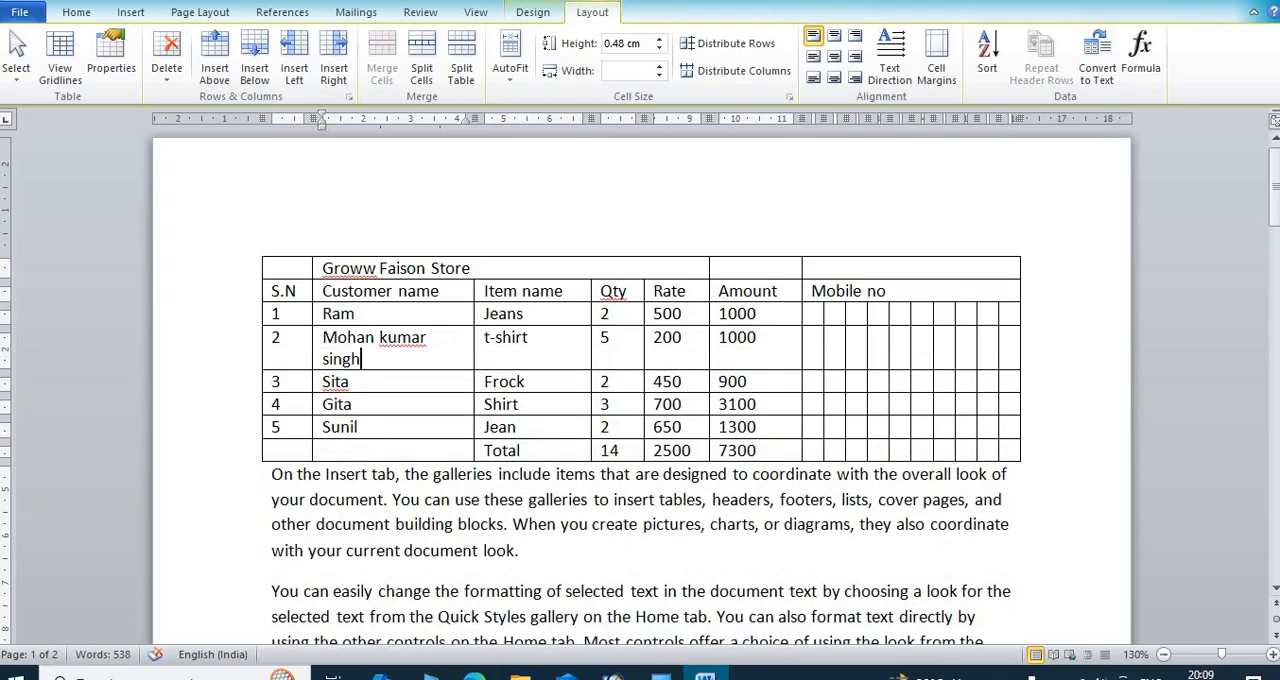
{"action": "left_click", "coordinate": [520, 85]}
{"action": "left_click", "coordinate": [553, 96]}
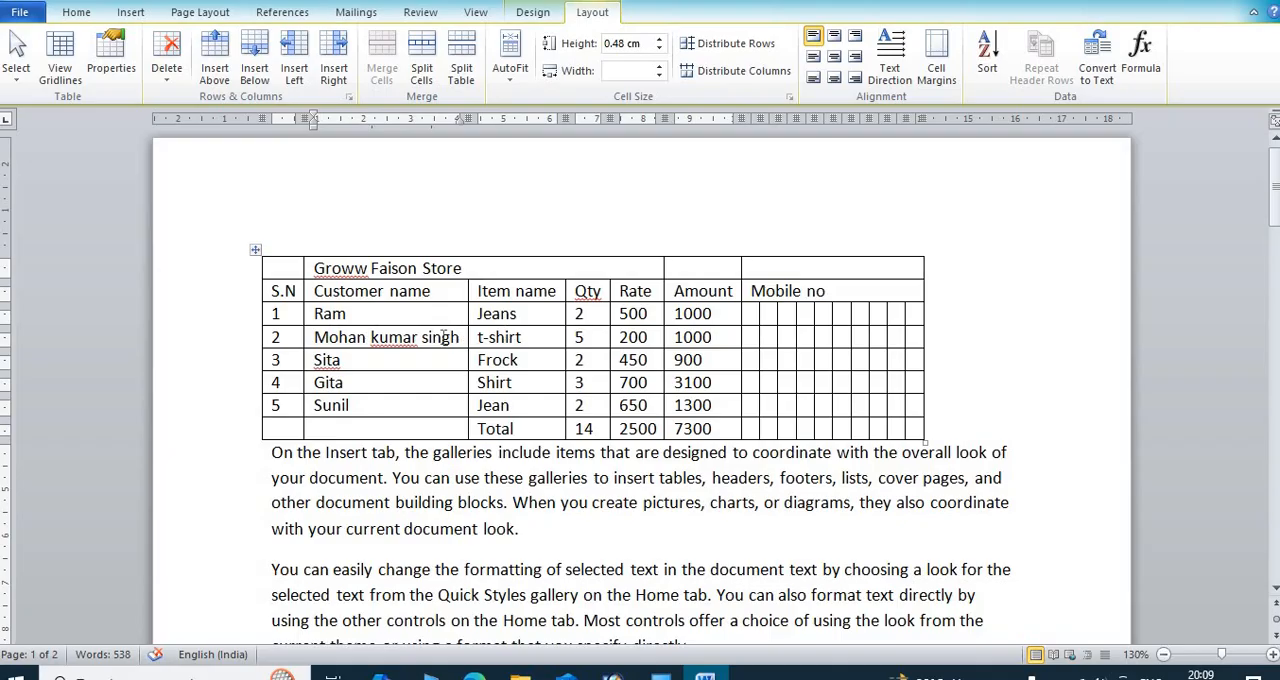
Step: Delete the surname from the customer name in row S.N 2 and reapply AutoFit Contents
{"action": "key", "text": "BackSpace"}
{"action": "key", "text": "BackSpace"}
{"action": "key", "text": "BackSpace"}
{"action": "key", "text": "BackSpace"}
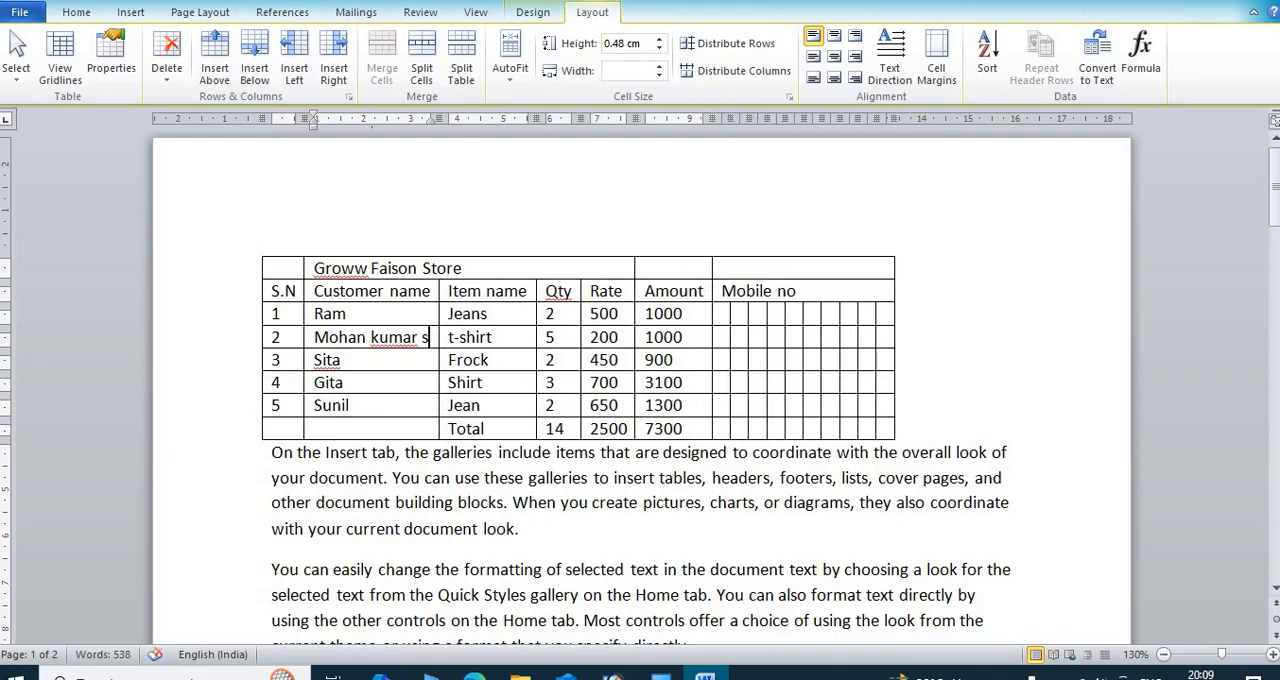
{"action": "key", "text": "BackSpace"}
{"action": "key", "text": "BackSpace"}
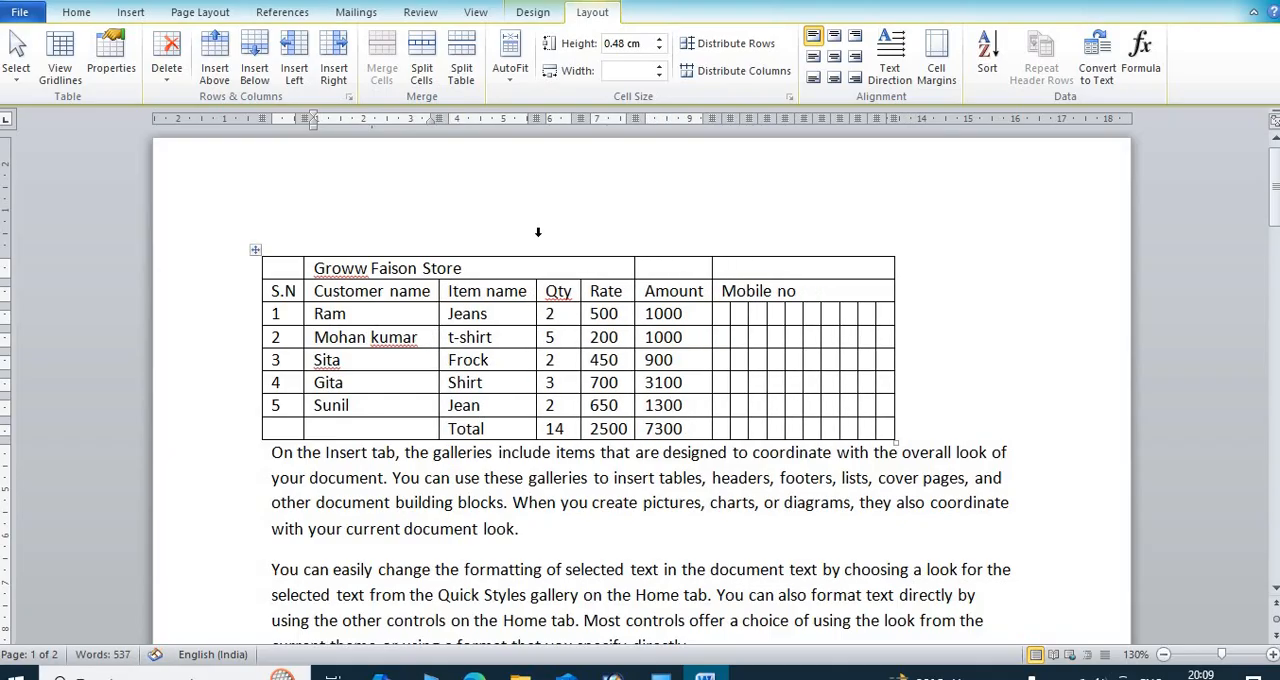
{"action": "left_click", "coordinate": [512, 80]}
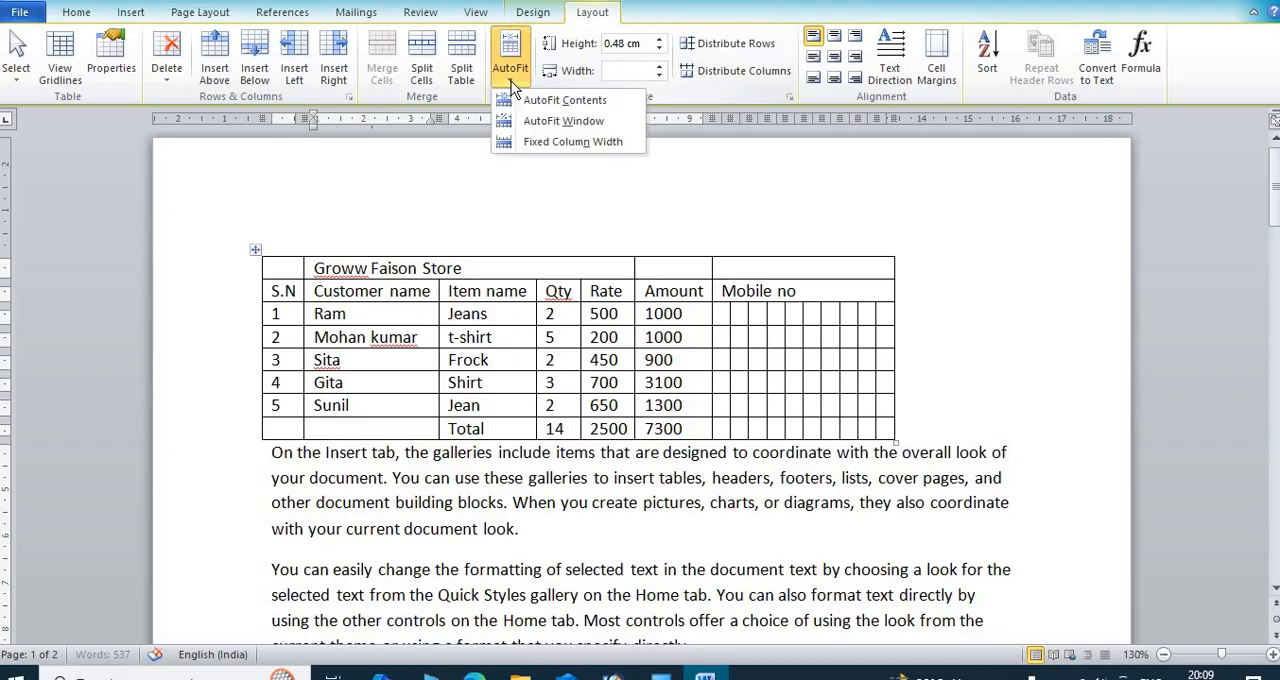
{"action": "left_click", "coordinate": [574, 106]}
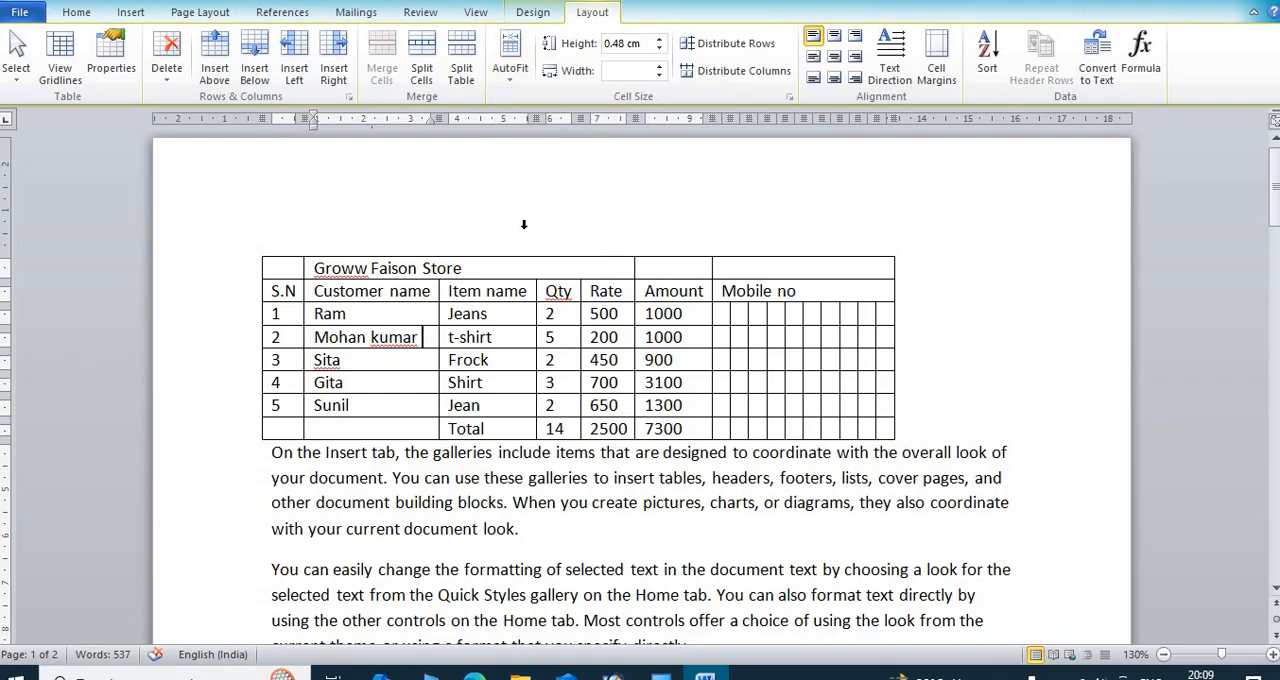
Step: Set the height of the Groww Faison Store title row to 0.9 cm
{"action": "left_click", "coordinate": [464, 268]}
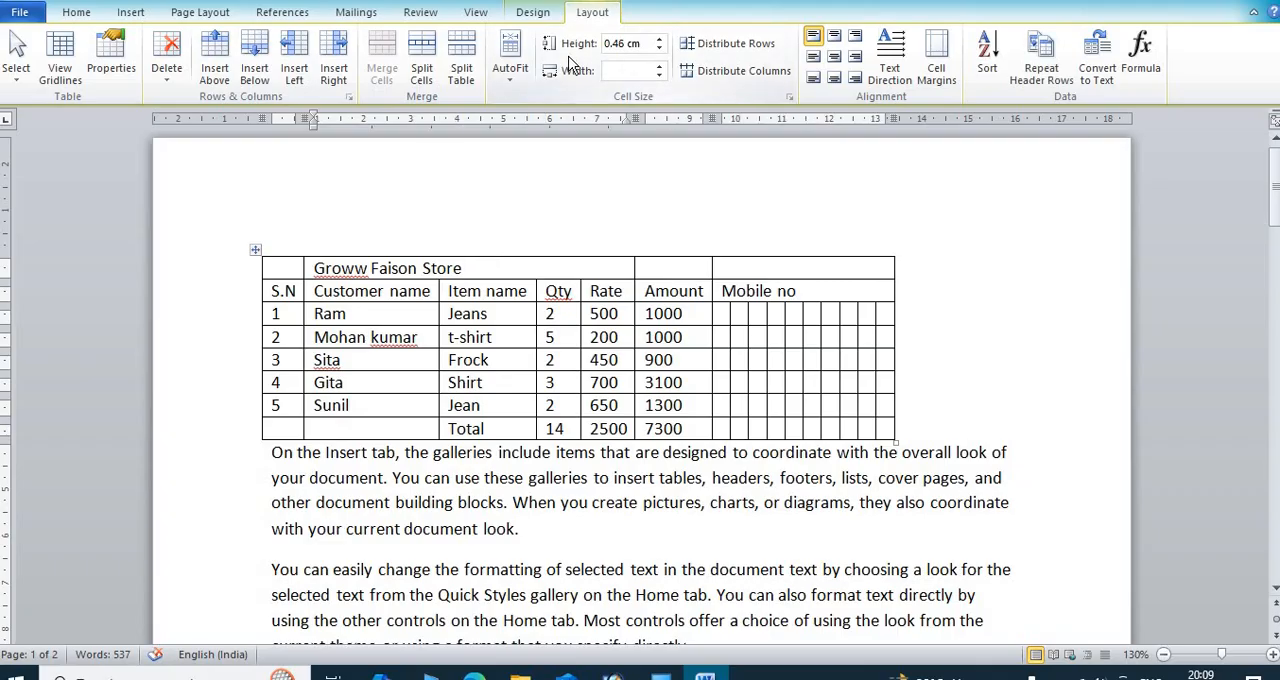
{"action": "left_click", "coordinate": [660, 40]}
{"action": "left_click", "coordinate": [660, 40]}
{"action": "left_click", "coordinate": [660, 41]}
{"action": "left_click", "coordinate": [660, 41]}
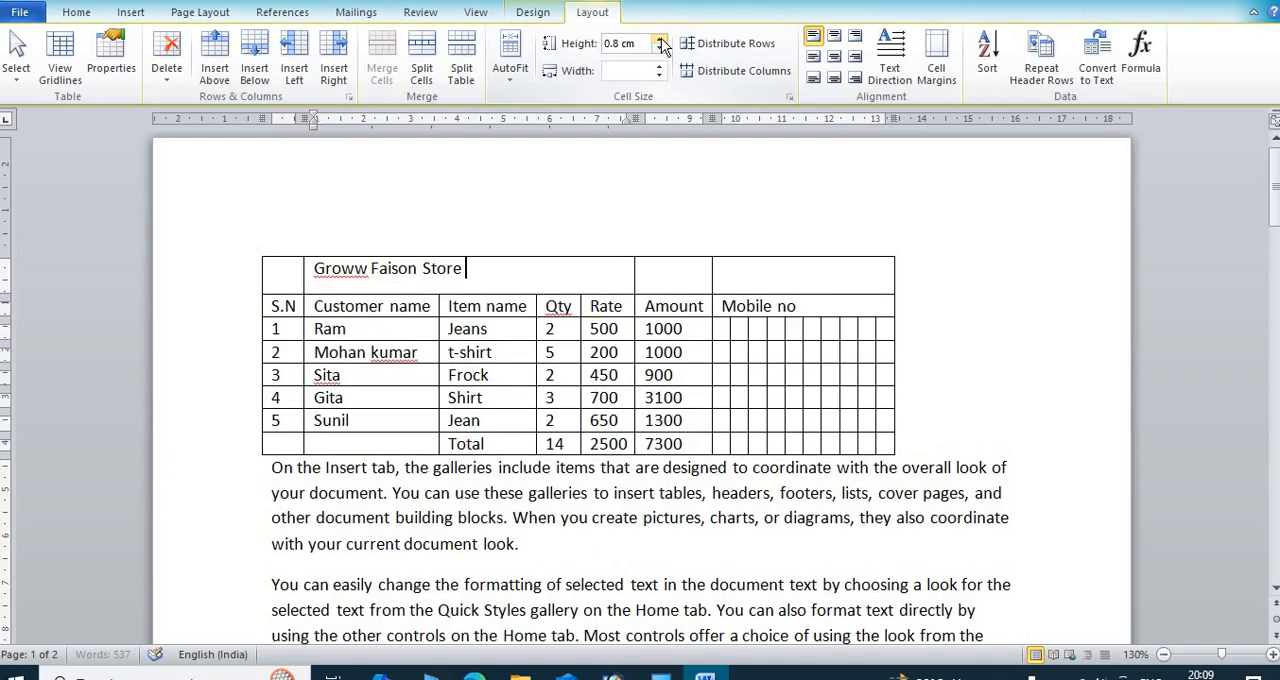
{"action": "left_click", "coordinate": [660, 41]}
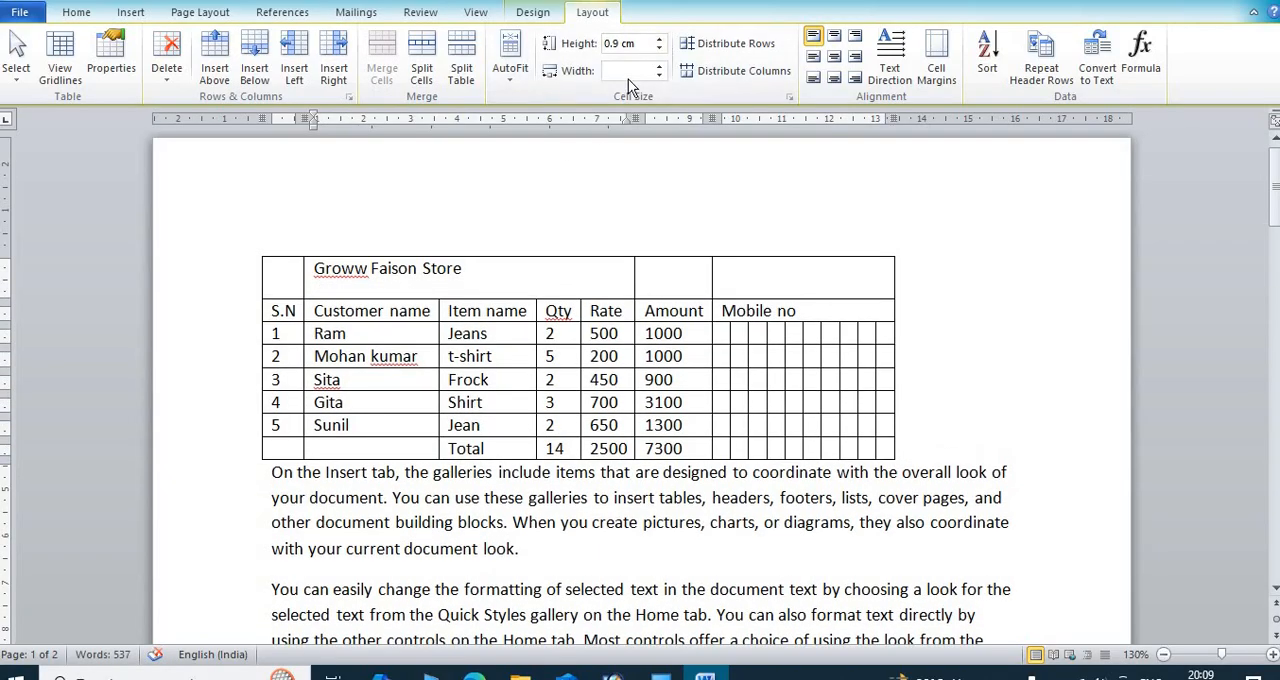
{"action": "left_click", "coordinate": [704, 310]}
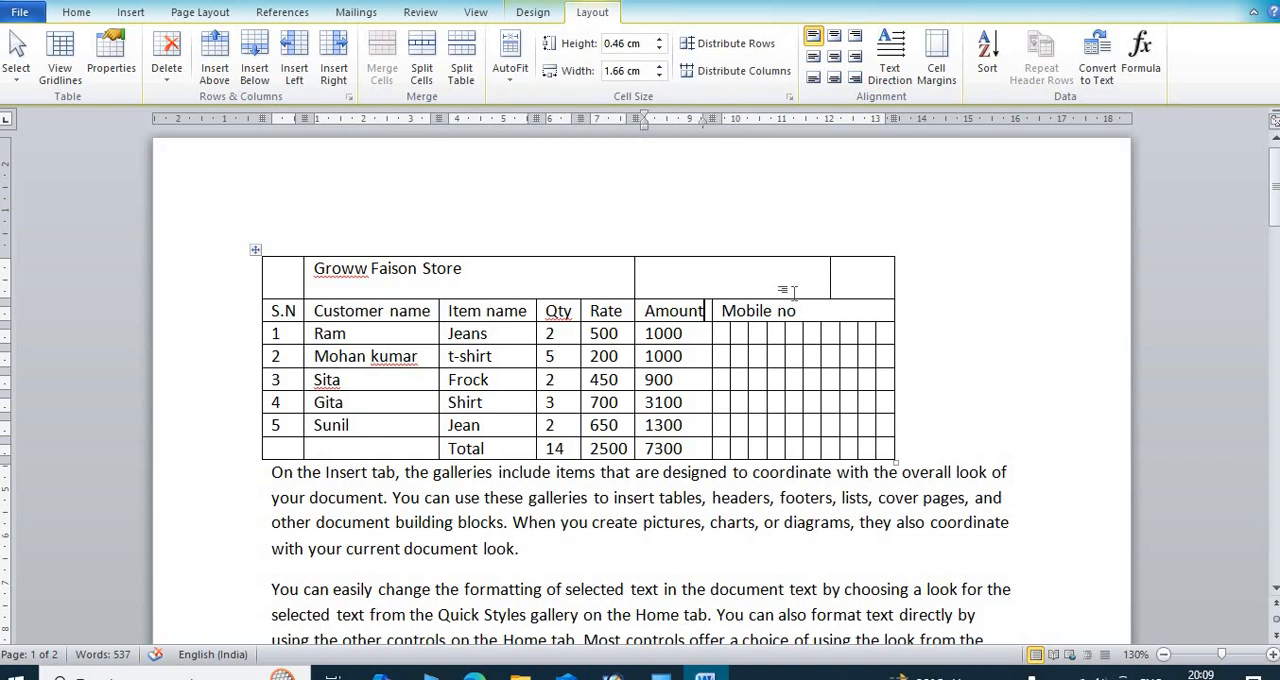
{"action": "key", "text": "ctrl+z"}
{"action": "key", "text": "ctrl+z"}
Step: Try increasing and decreasing the S.N column's width with the cursor in its header cell
{"action": "left_click", "coordinate": [272, 311]}
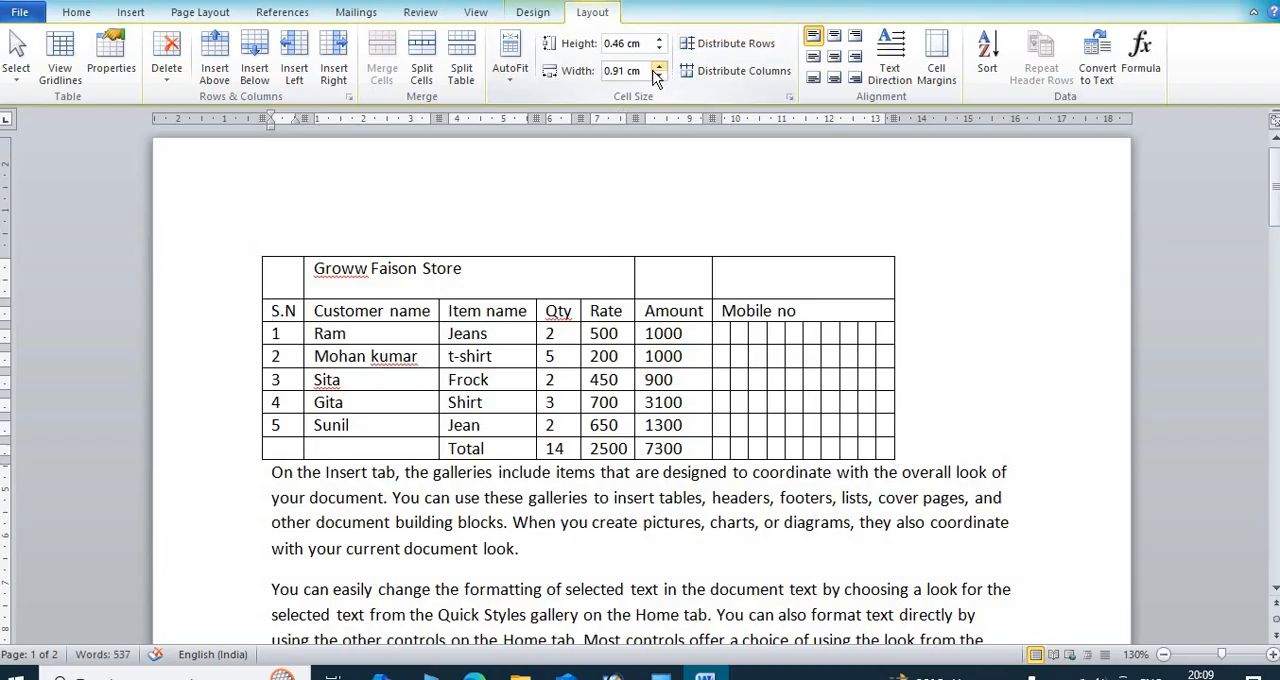
{"action": "left_click", "coordinate": [660, 66]}
{"action": "left_click", "coordinate": [660, 75]}
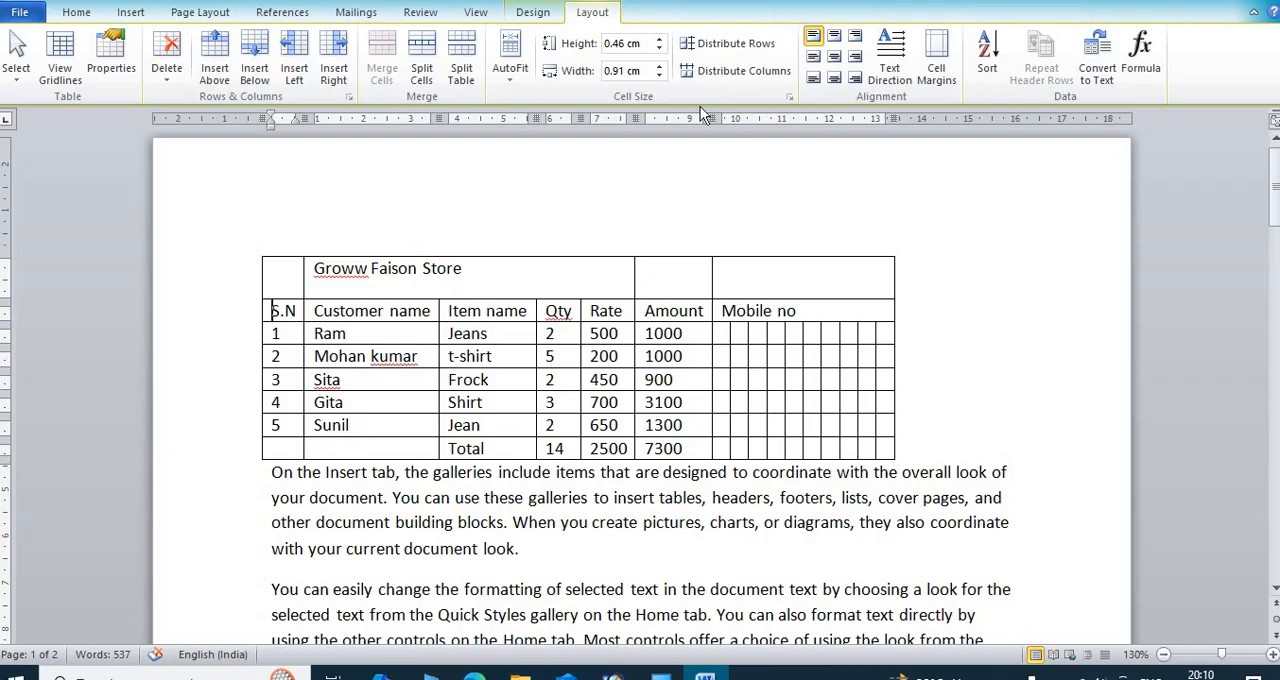
Step: Apply AutoFit Window to the table and set the S.N column's width to 1.5 cm
{"action": "left_click", "coordinate": [510, 62]}
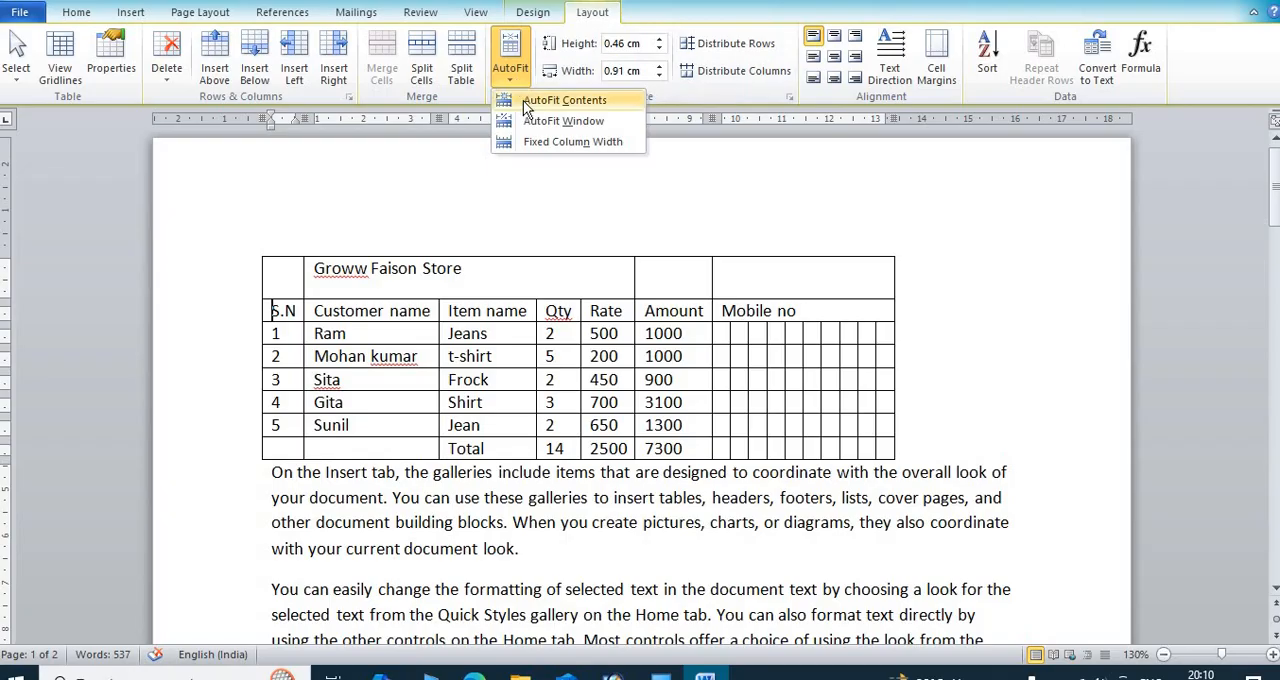
{"action": "left_click", "coordinate": [555, 121]}
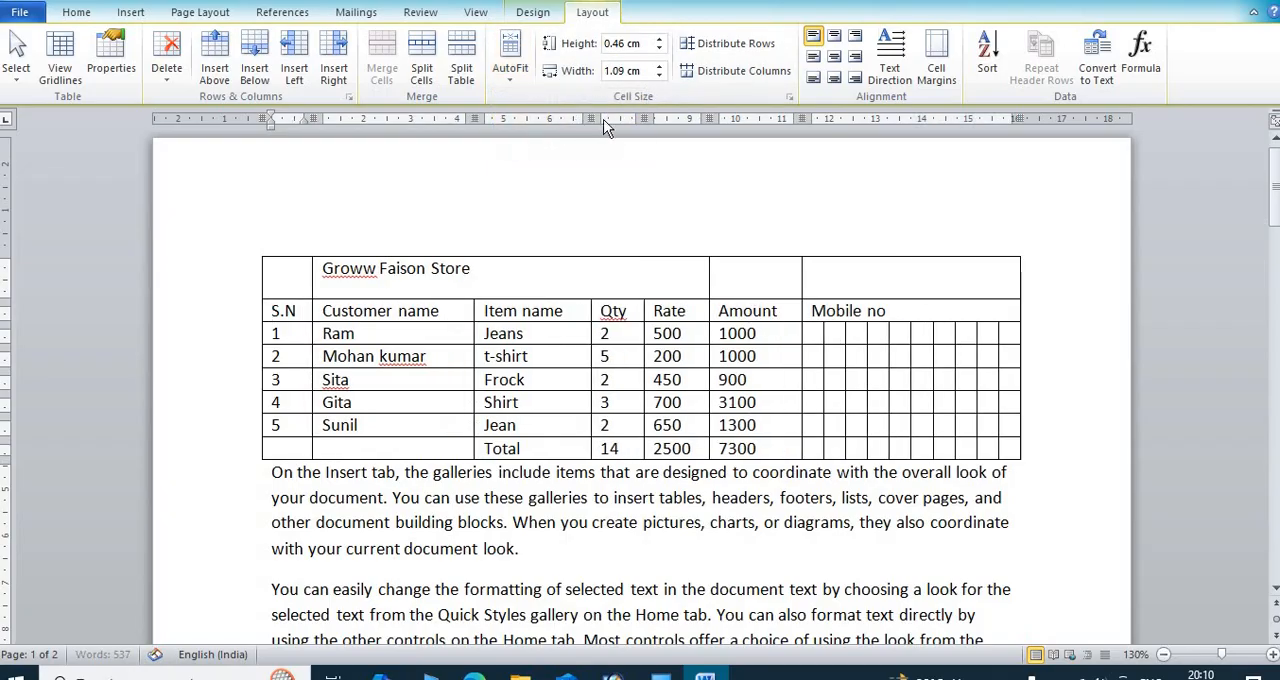
{"action": "left_click", "coordinate": [659, 66]}
{"action": "left_click", "coordinate": [659, 66]}
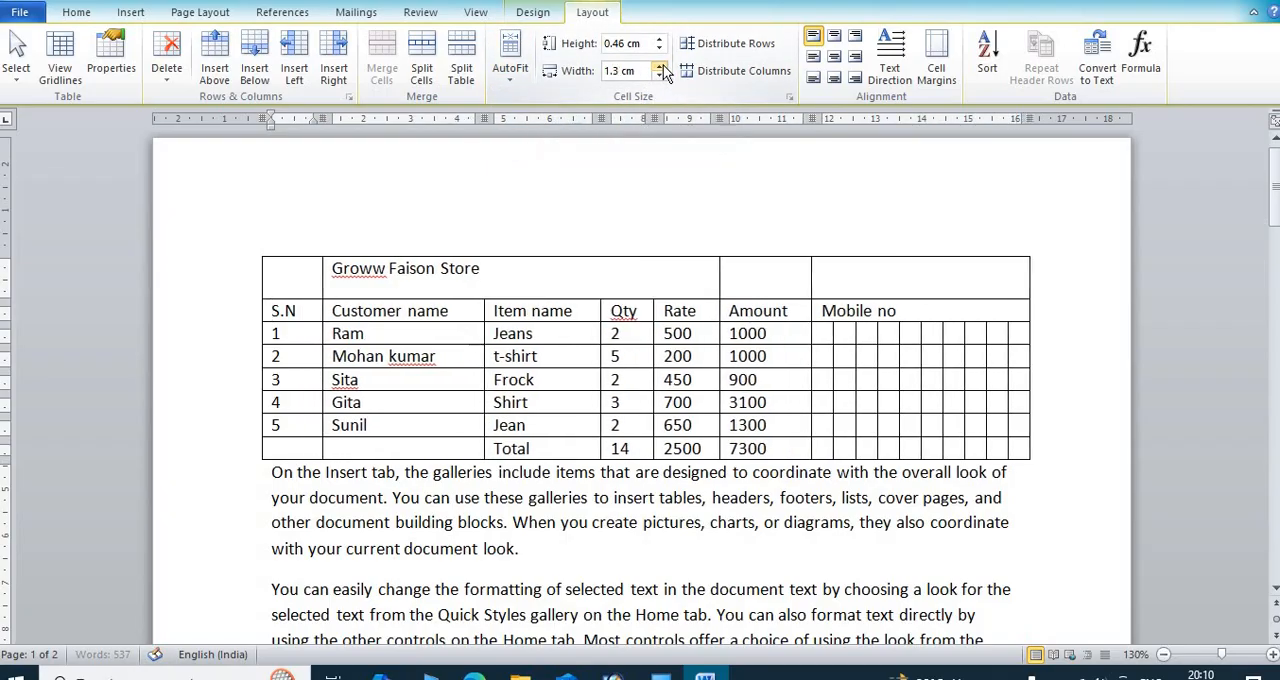
{"action": "left_click", "coordinate": [659, 66]}
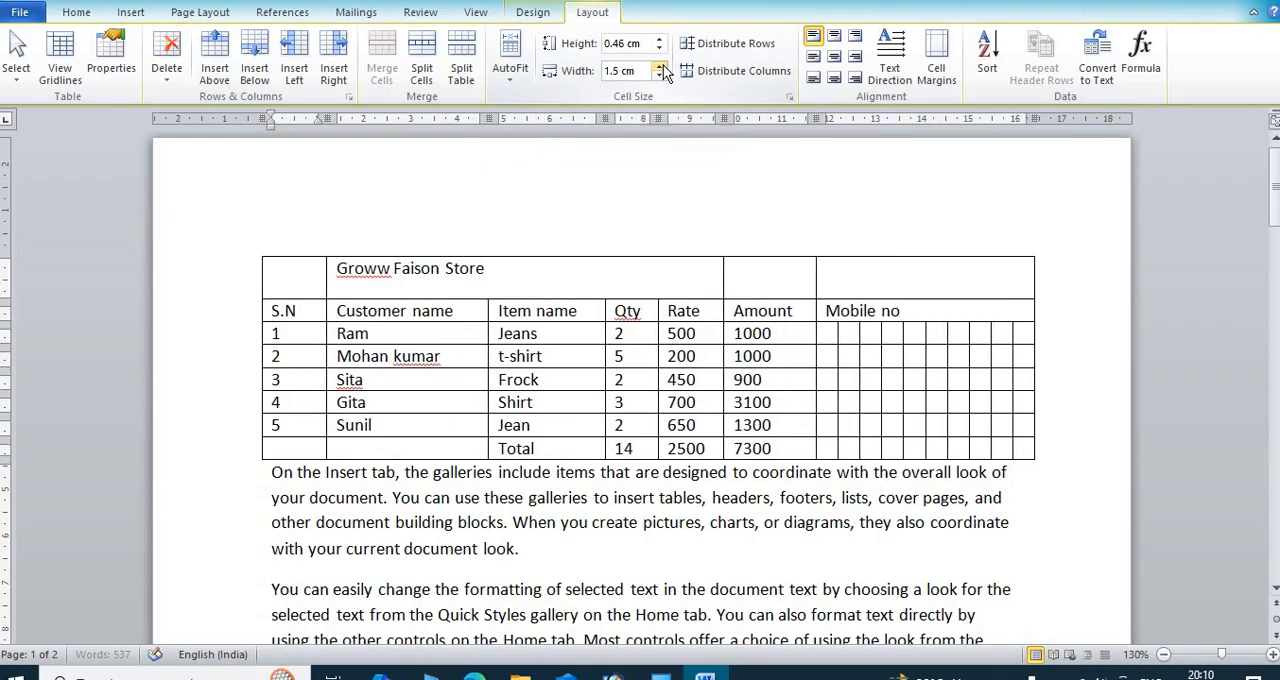
{"action": "left_click", "coordinate": [508, 80]}
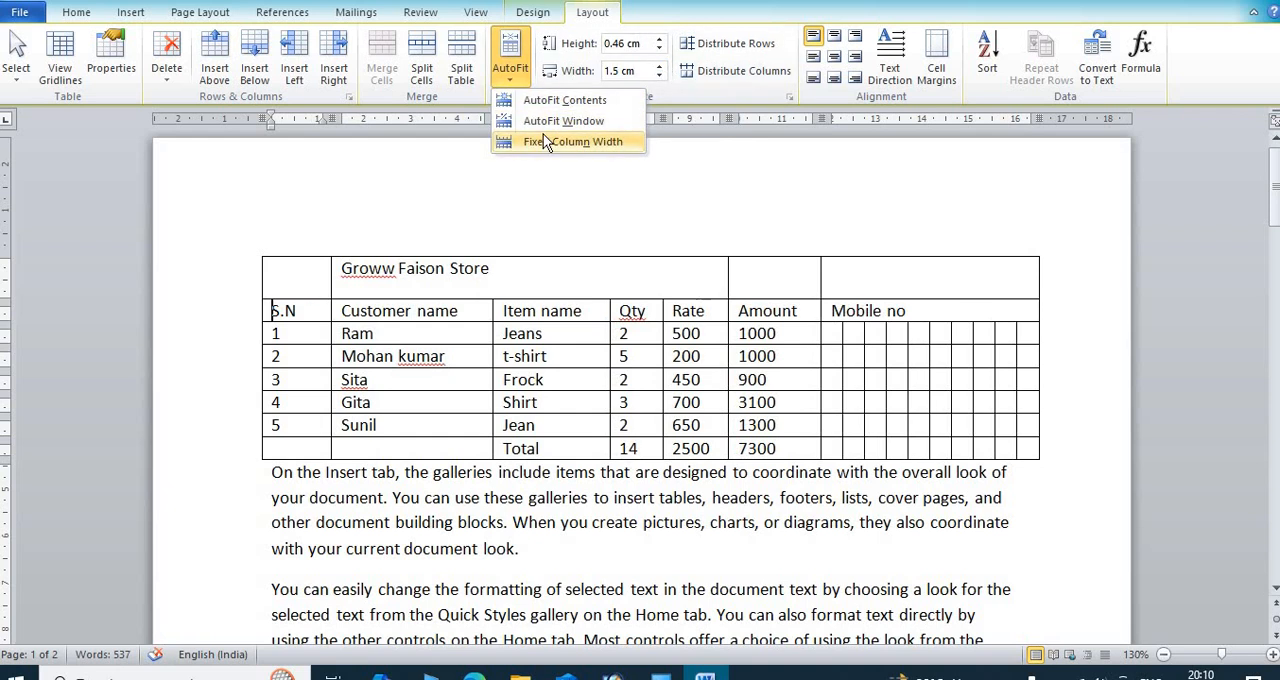
{"action": "left_click", "coordinate": [698, 86]}
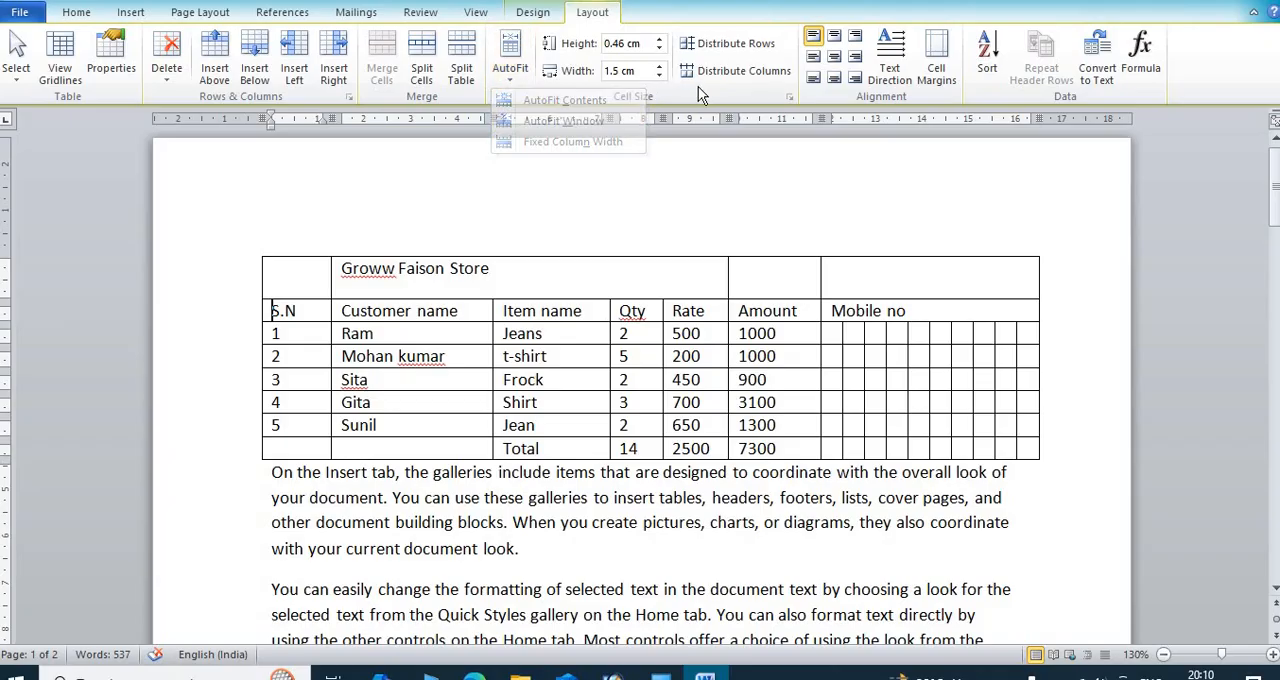
Step: Distribute the table's row heights evenly, and try distributing its columns before undoing the column distribution
{"action": "left_click", "coordinate": [728, 44]}
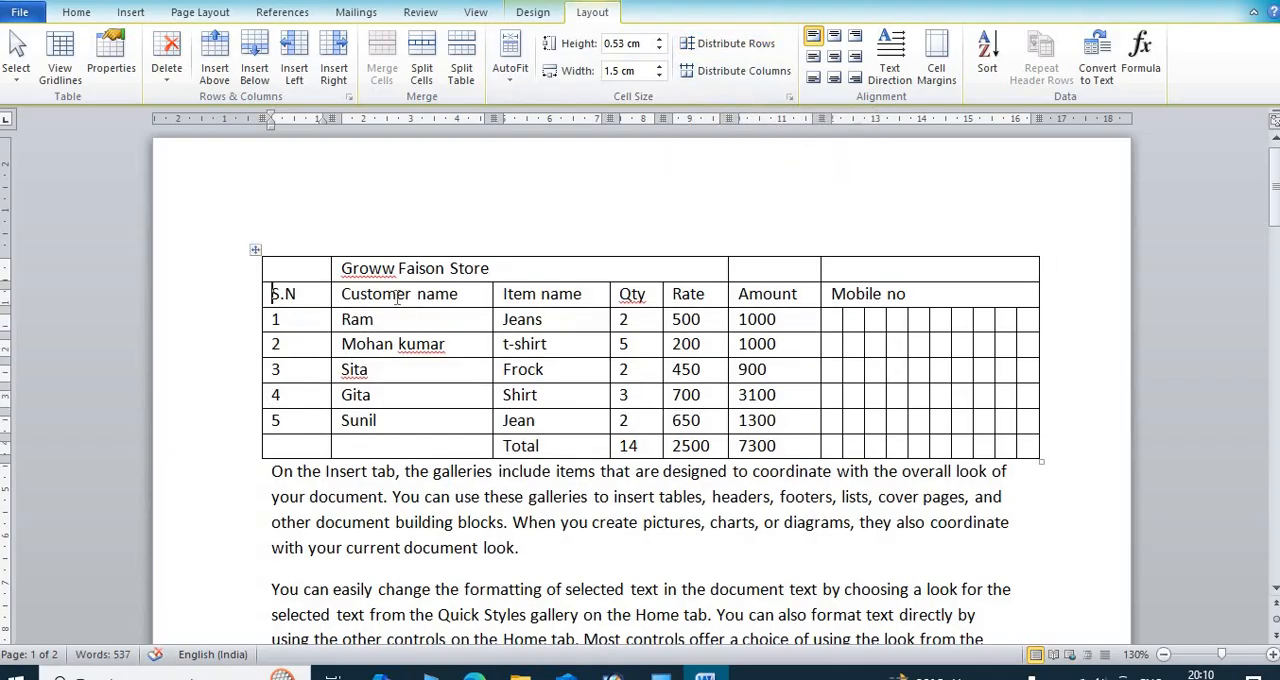
{"action": "left_click", "coordinate": [735, 73]}
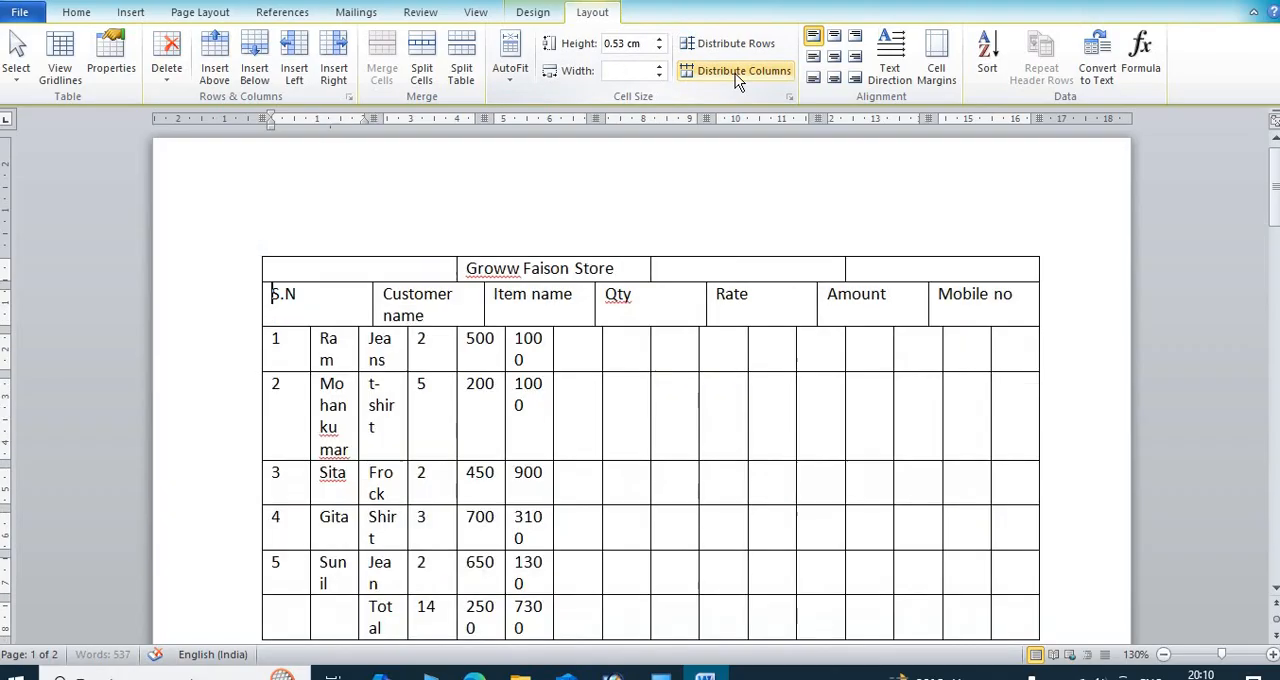
{"action": "scroll", "coordinate": [624, 332], "scroll_direction": "down", "scroll_amount": 3}
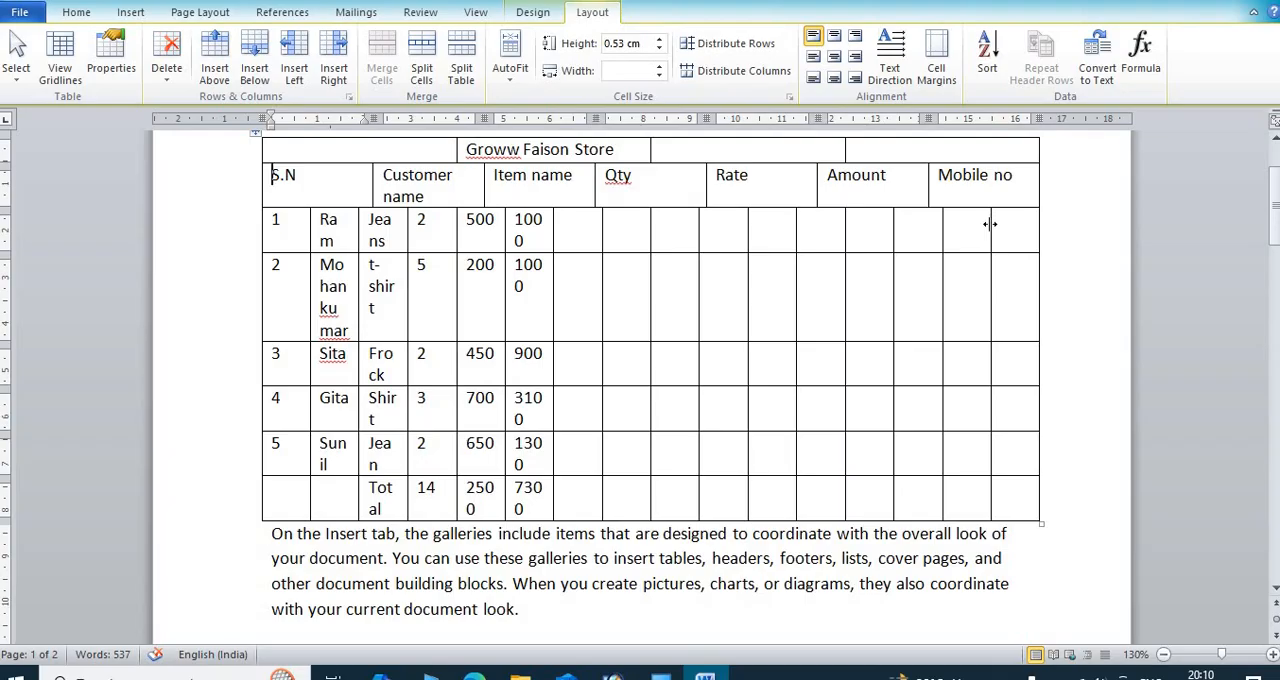
{"action": "key", "text": "ctrl+z"}
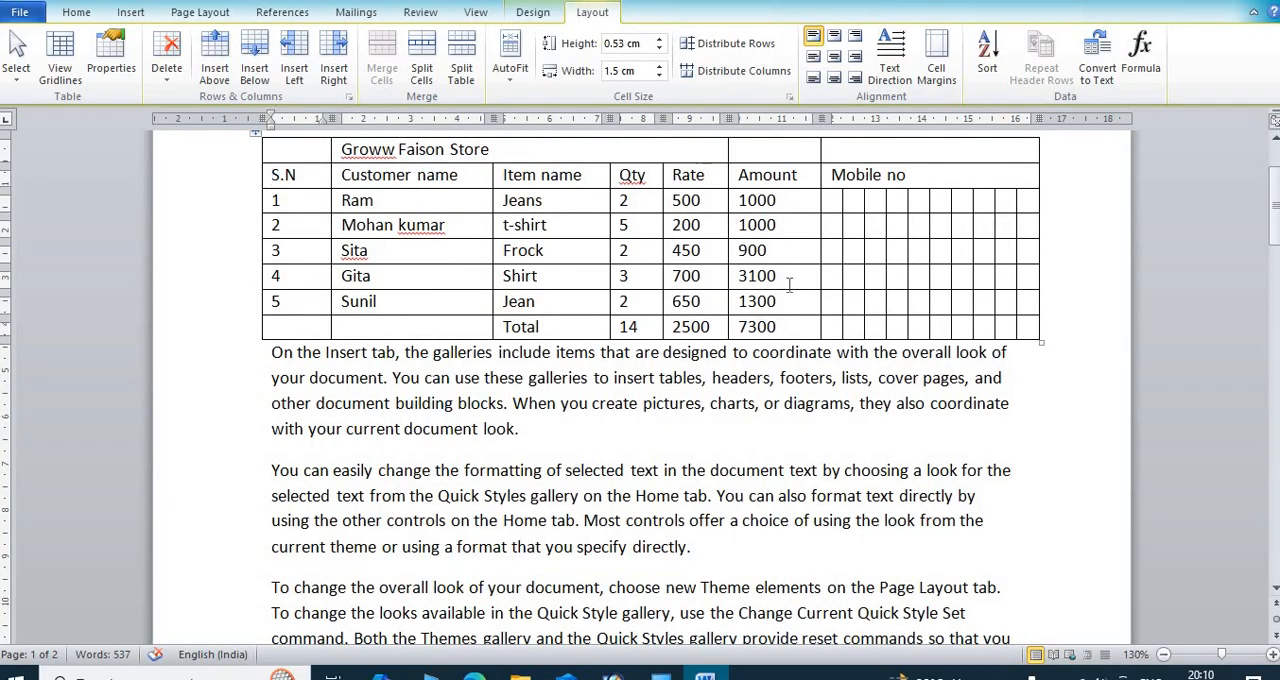
{"action": "scroll", "coordinate": [790, 285], "scroll_direction": "up", "scroll_amount": 3}
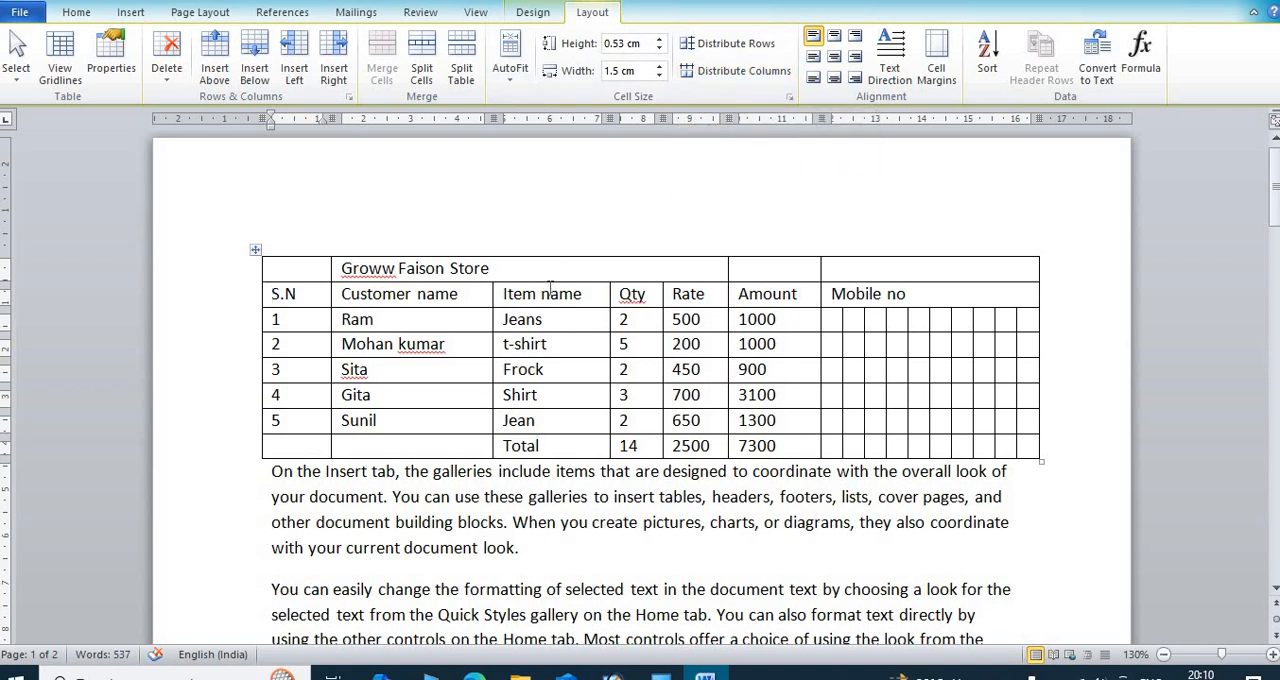
Step: Increase the title row's height to about 1.48 cm and try Center Left, Bottom Left and Bottom Center alignment, ending with Align Center
{"action": "left_click_drag", "start_coordinate": [548, 283], "coordinate": [541, 322]}
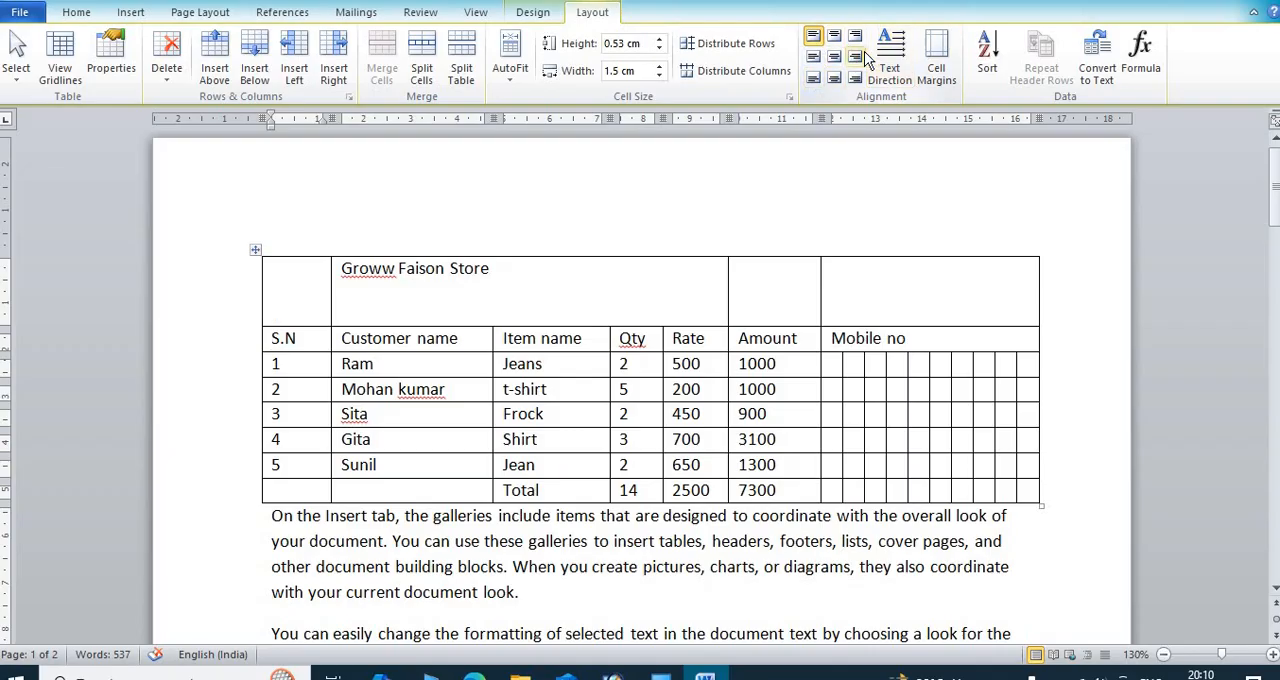
{"action": "left_click", "coordinate": [494, 268]}
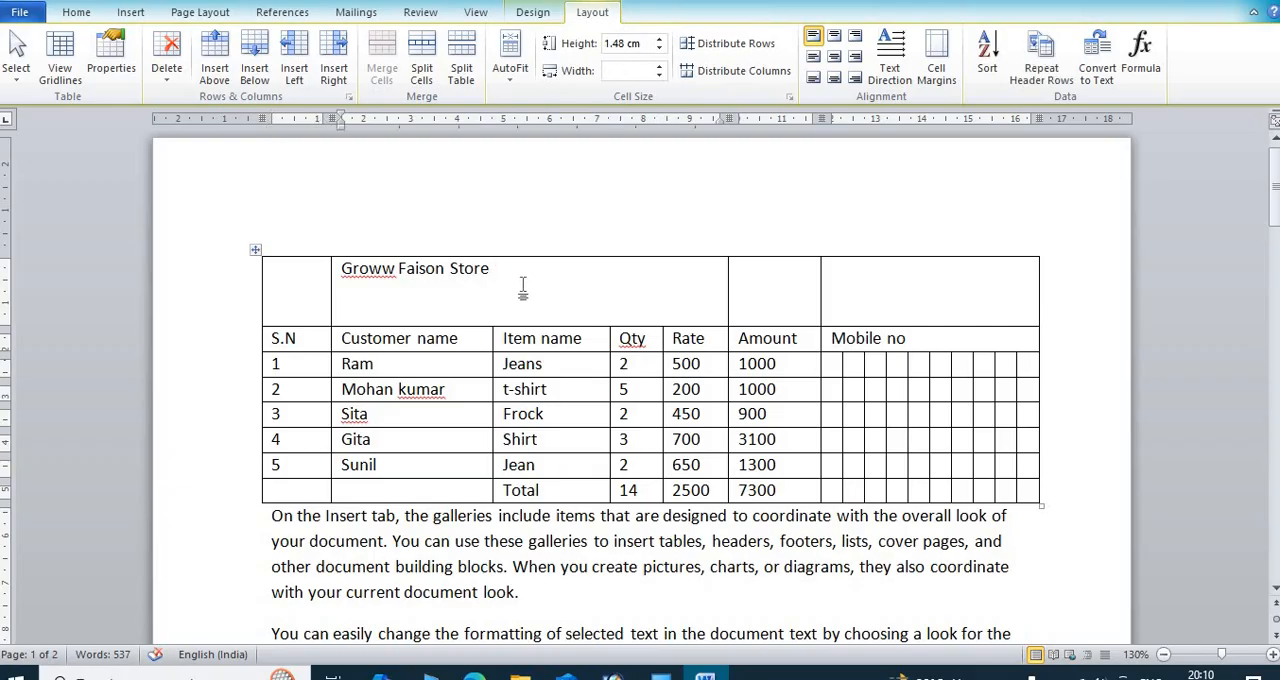
{"action": "left_click", "coordinate": [813, 60]}
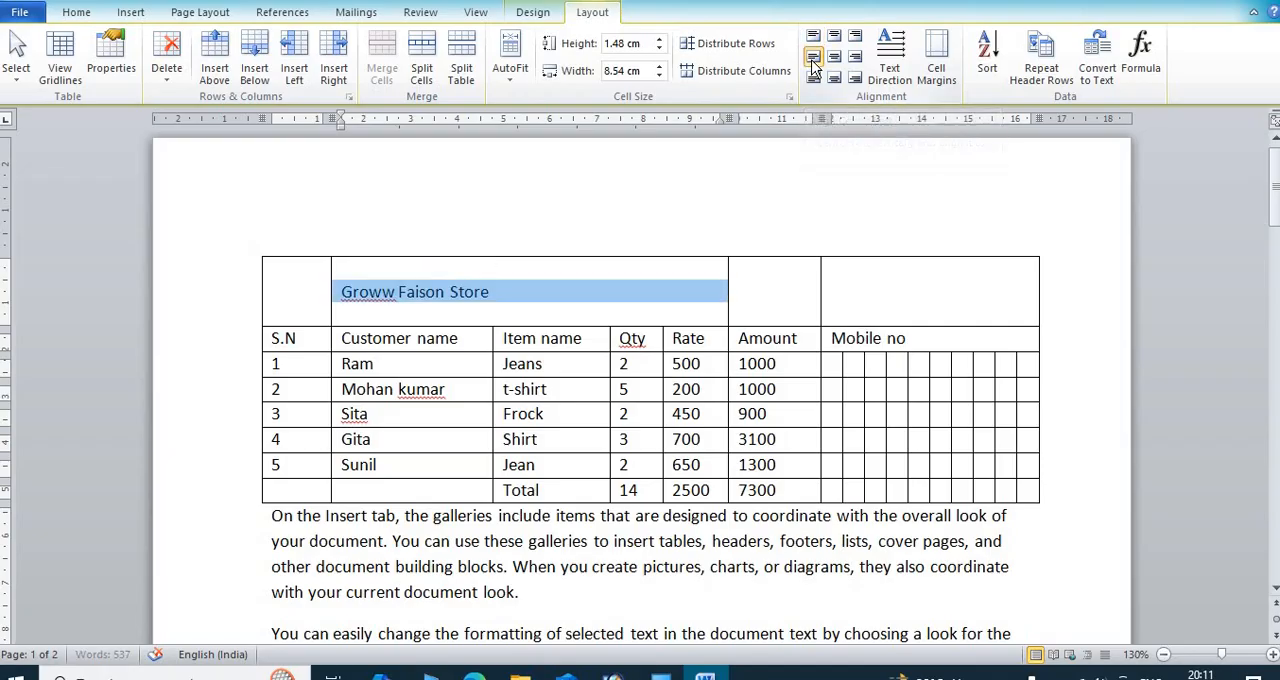
{"action": "left_click", "coordinate": [814, 79]}
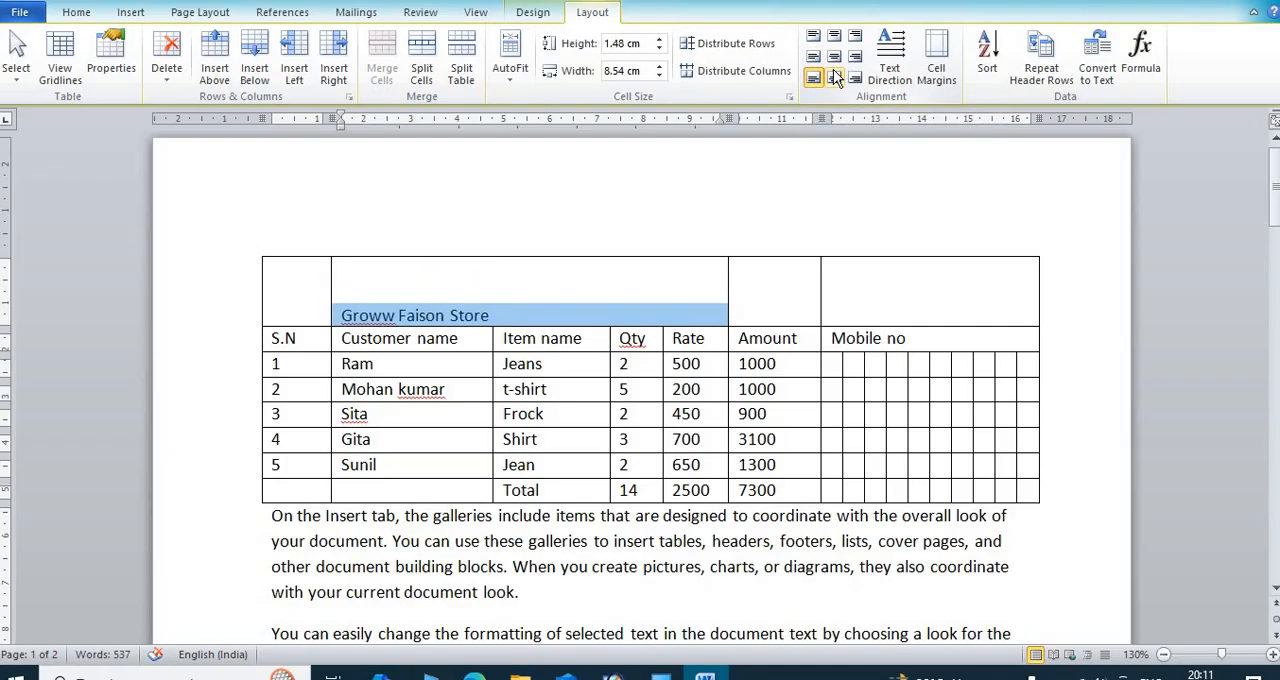
{"action": "left_click", "coordinate": [836, 78]}
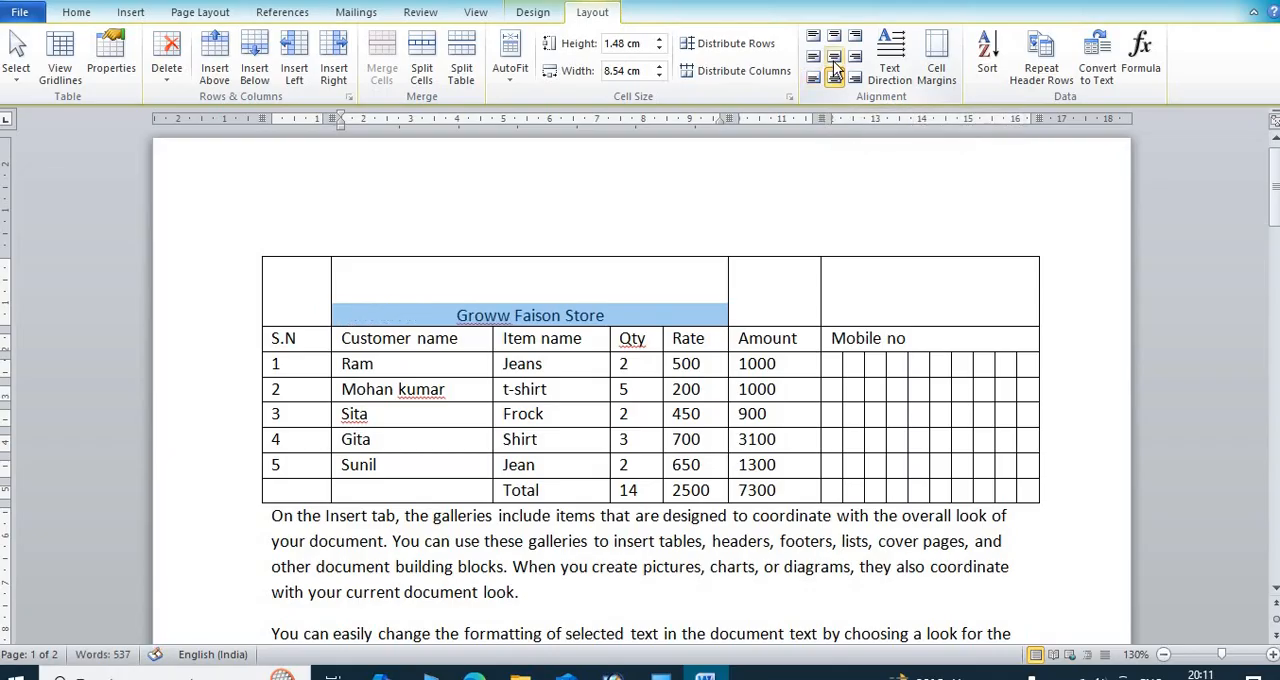
{"action": "left_click", "coordinate": [838, 60]}
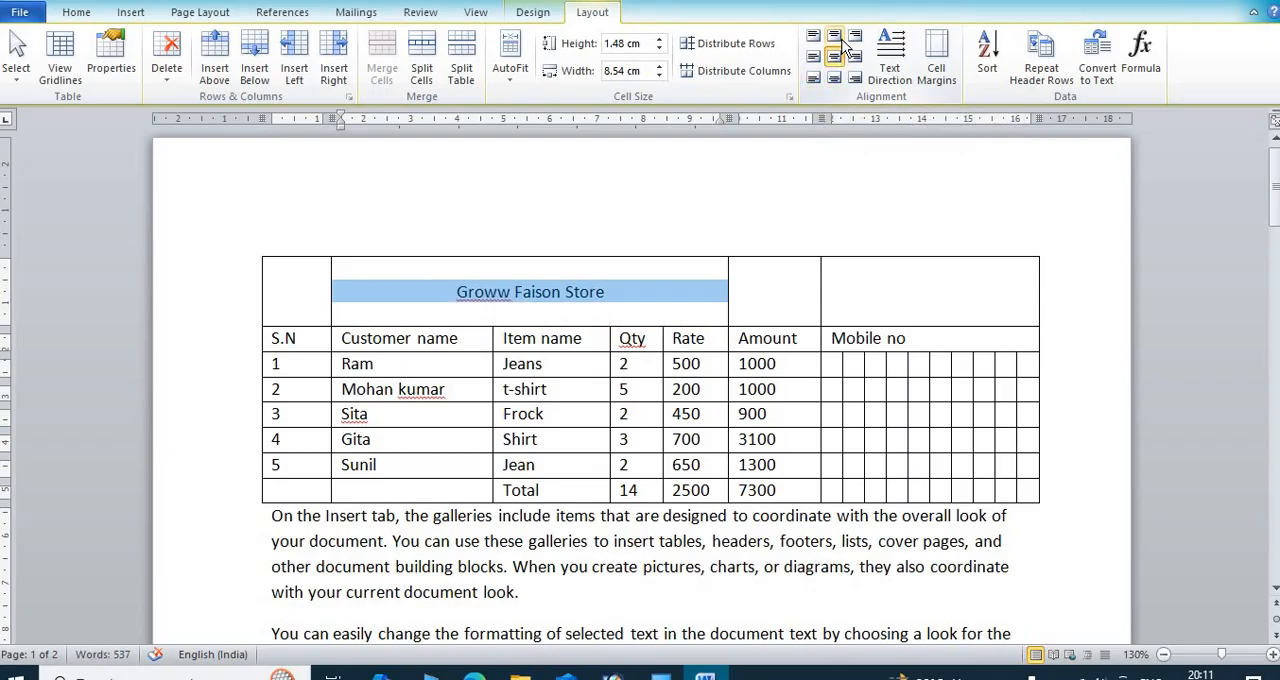
Step: Try Top Center, Top Right, Center Right and Bottom Right alignment on the store title and return it to Align Center
{"action": "left_click", "coordinate": [838, 40]}
{"action": "left_click", "coordinate": [855, 42]}
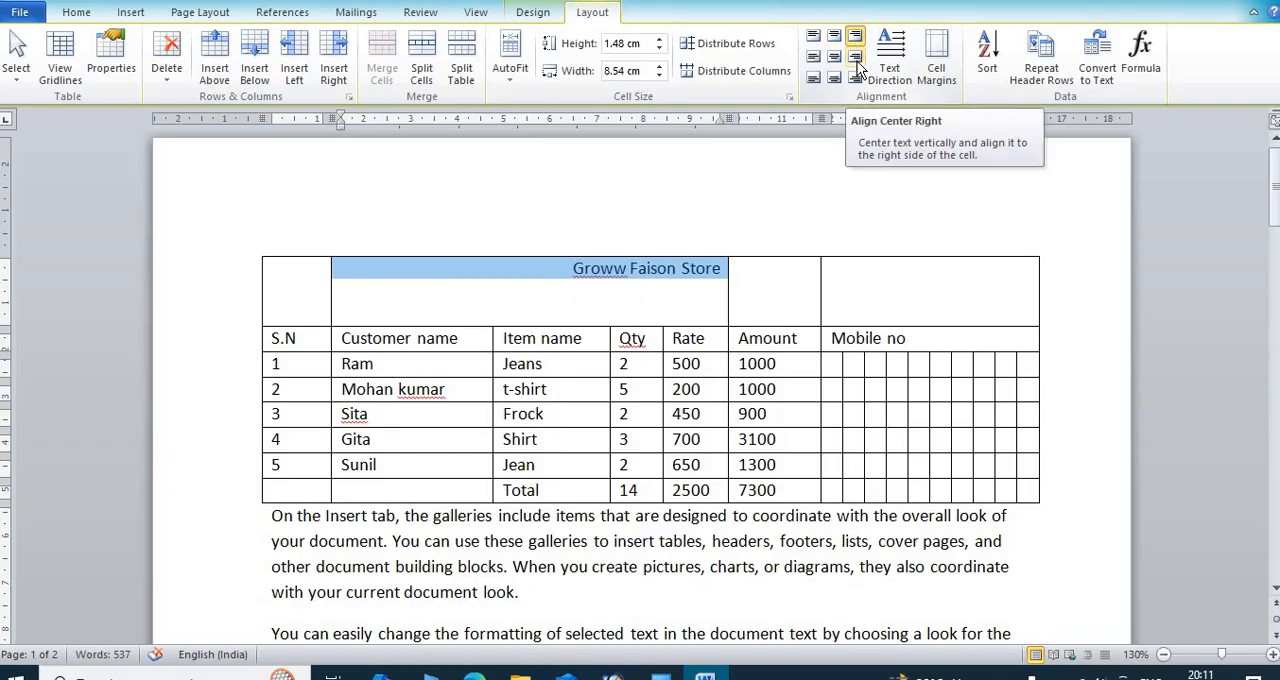
{"action": "left_click", "coordinate": [857, 61]}
{"action": "left_click", "coordinate": [856, 80]}
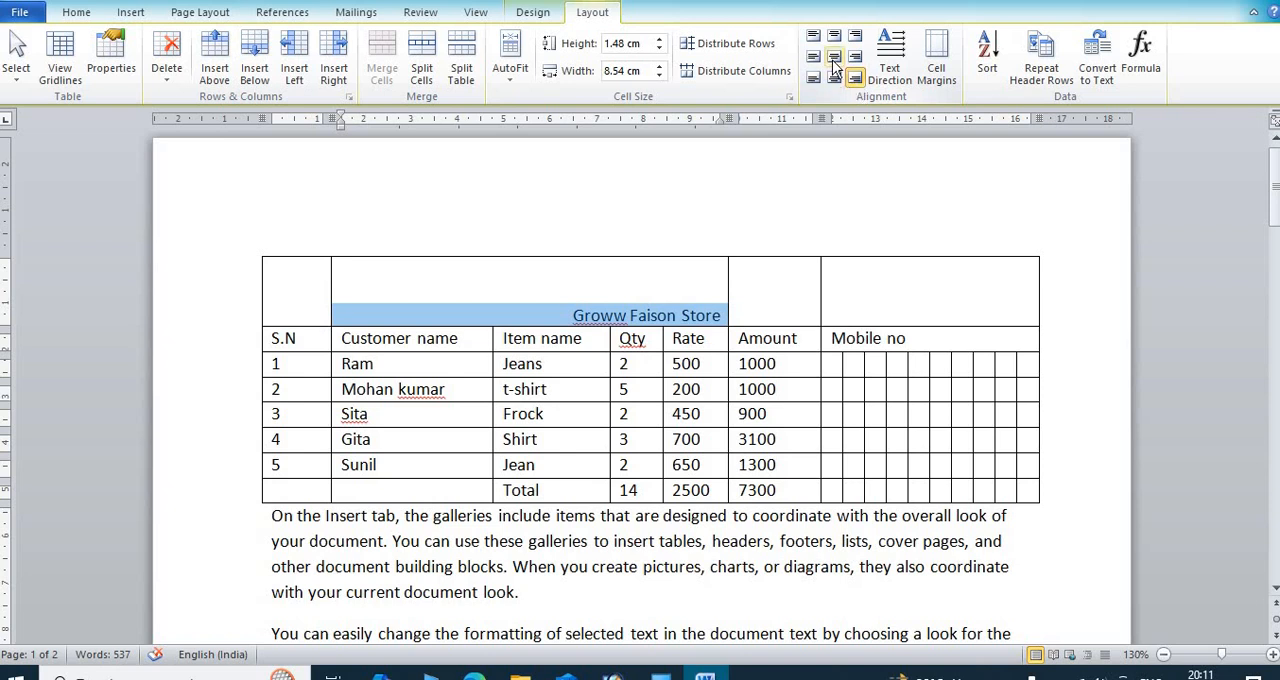
{"action": "left_click", "coordinate": [838, 54]}
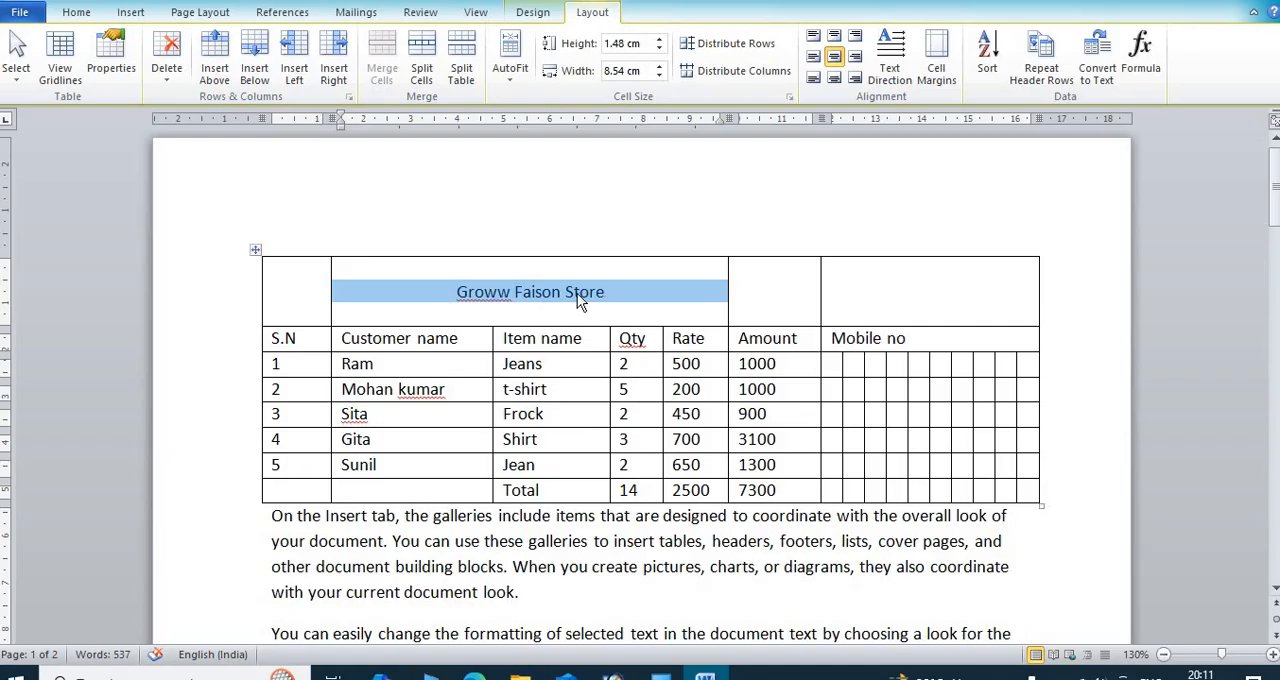
Step: Enlarge the selected Groww Faison Store title to font size 16
{"action": "left_click", "coordinate": [76, 12]}
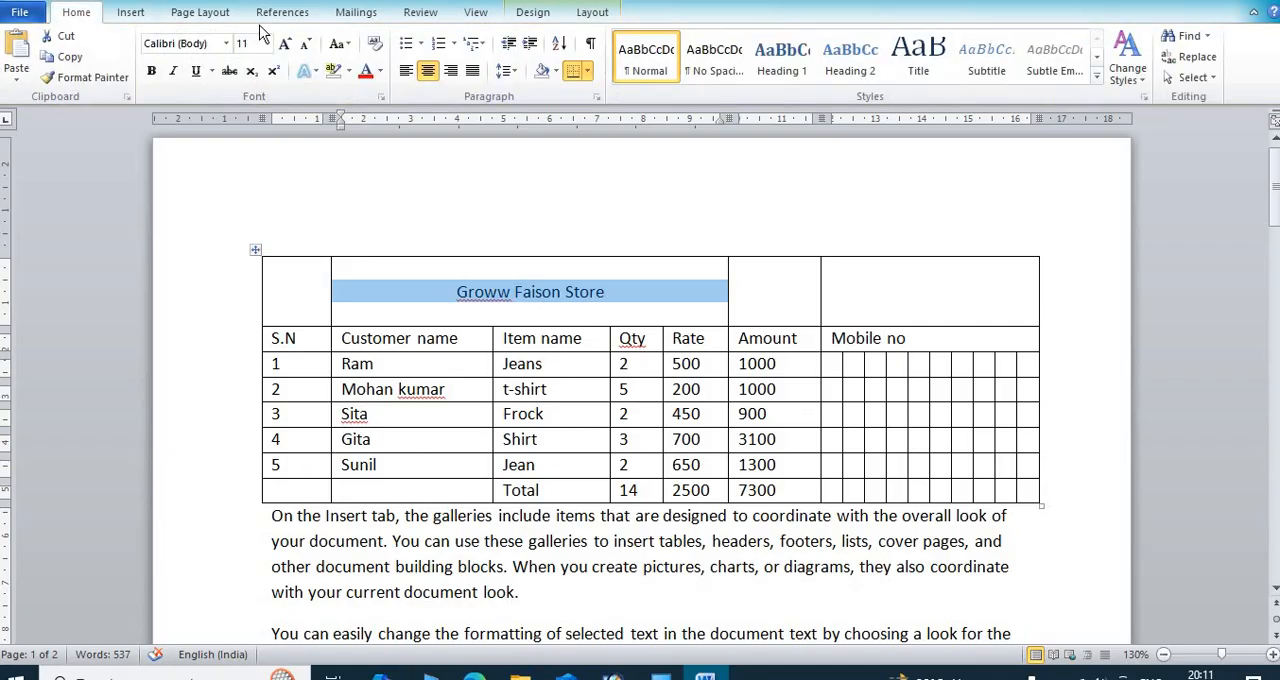
{"action": "left_click", "coordinate": [285, 44]}
{"action": "left_click", "coordinate": [285, 44]}
{"action": "left_click", "coordinate": [285, 44]}
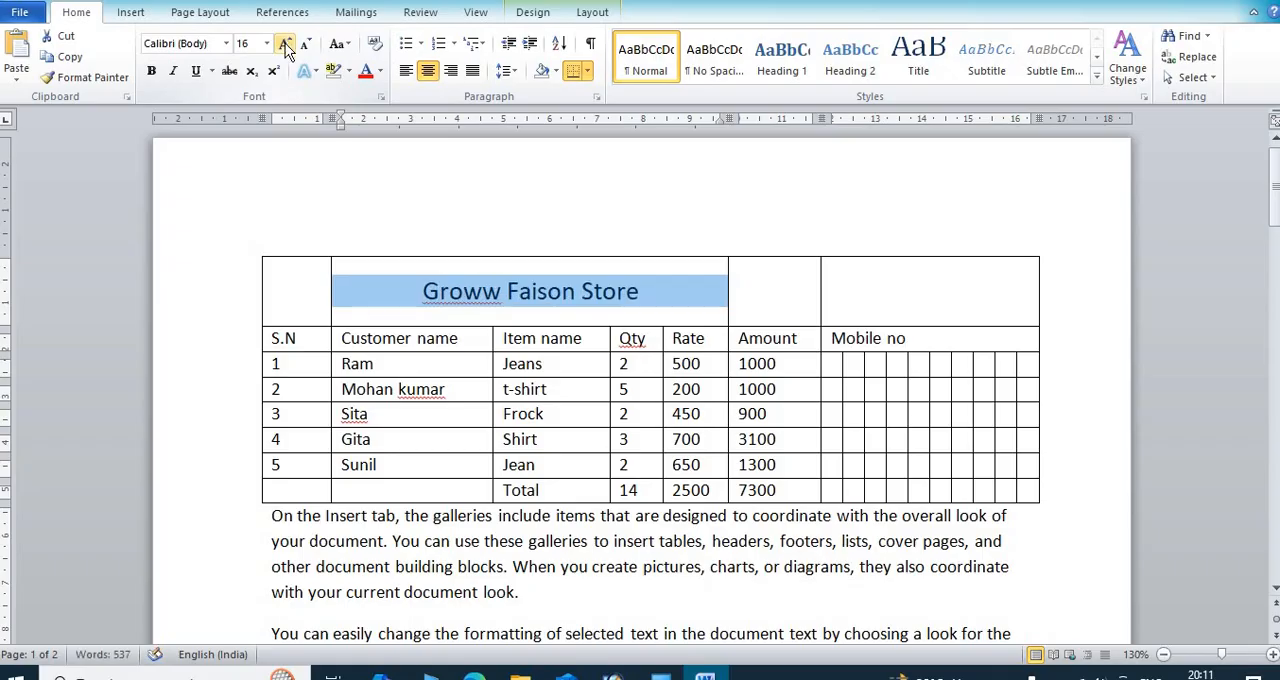
Step: Bold the Groww Faison Store title and rotate the S.N, Qty, Rate and Amount headings to read vertically downward
{"action": "left_click", "coordinate": [151, 72]}
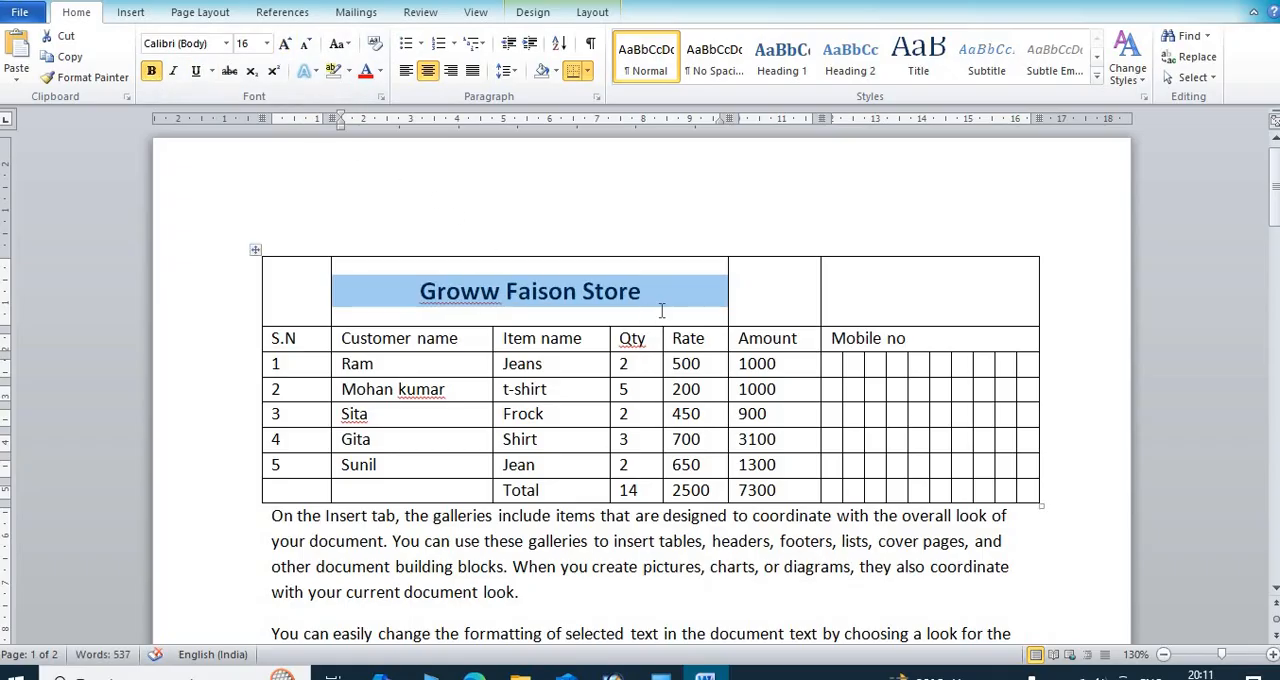
{"action": "left_click", "coordinate": [592, 12]}
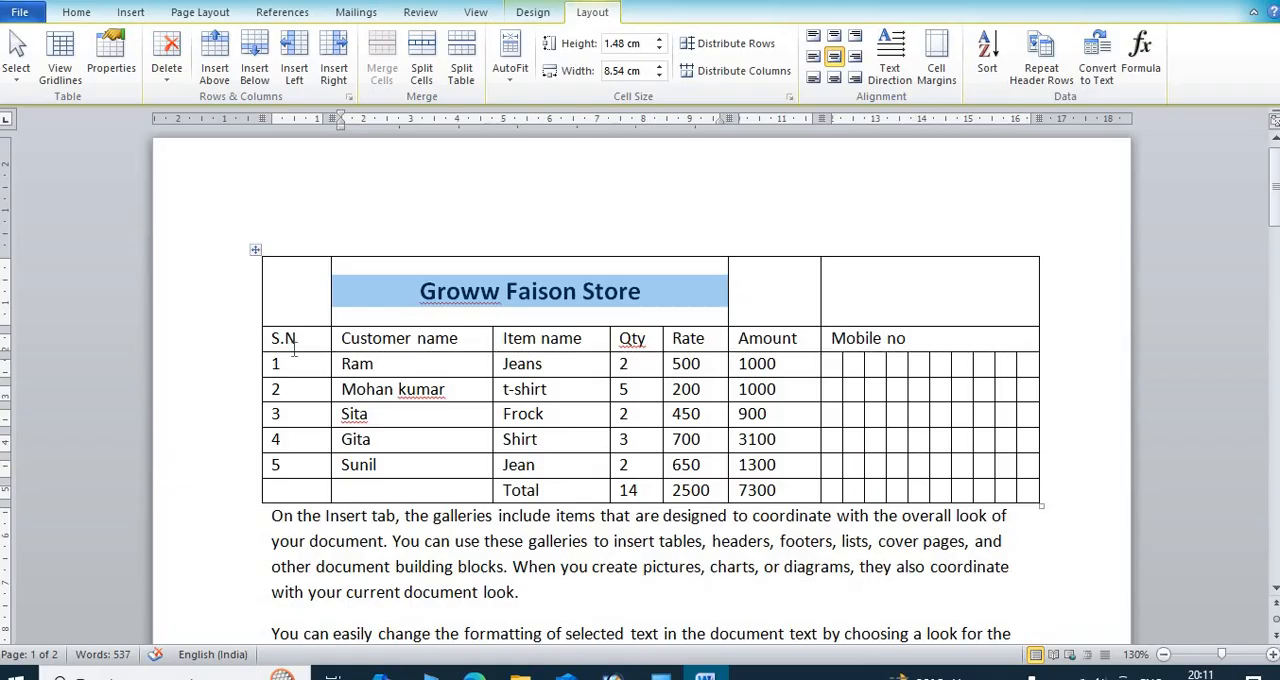
{"action": "left_click_drag", "start_coordinate": [305, 340], "coordinate": [268, 342]}
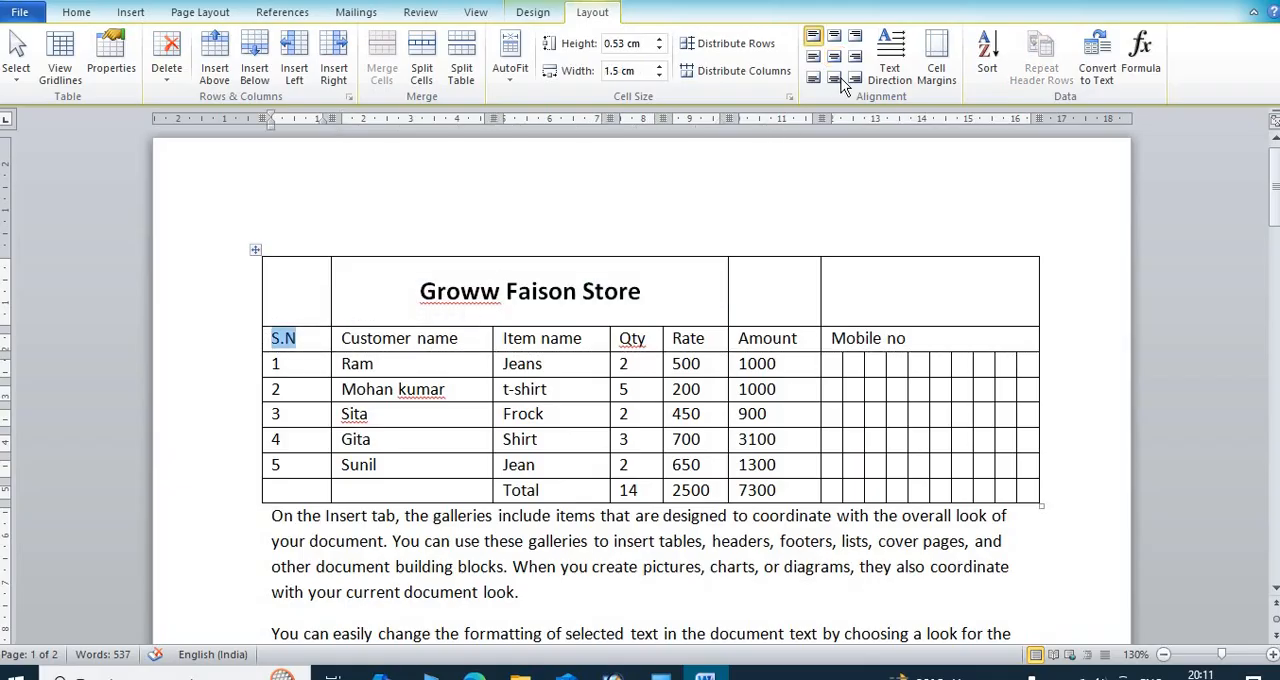
{"action": "left_click", "coordinate": [895, 58]}
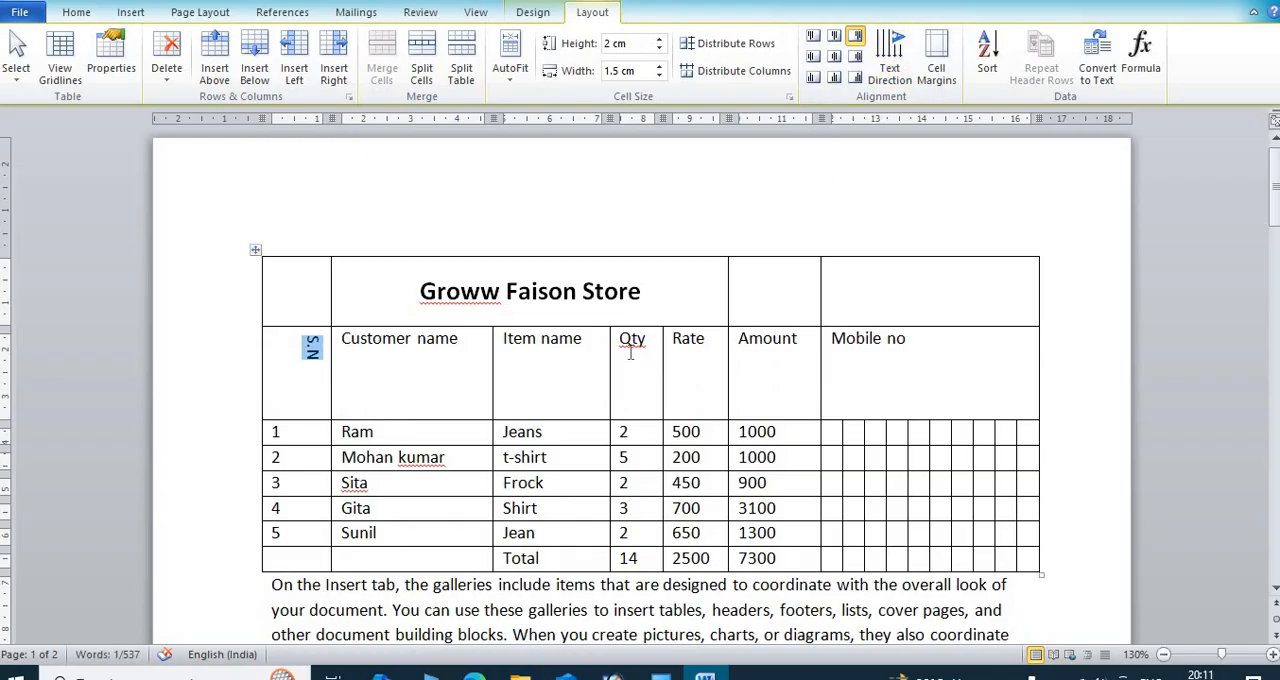
{"action": "left_click_drag", "start_coordinate": [626, 345], "coordinate": [766, 345]}
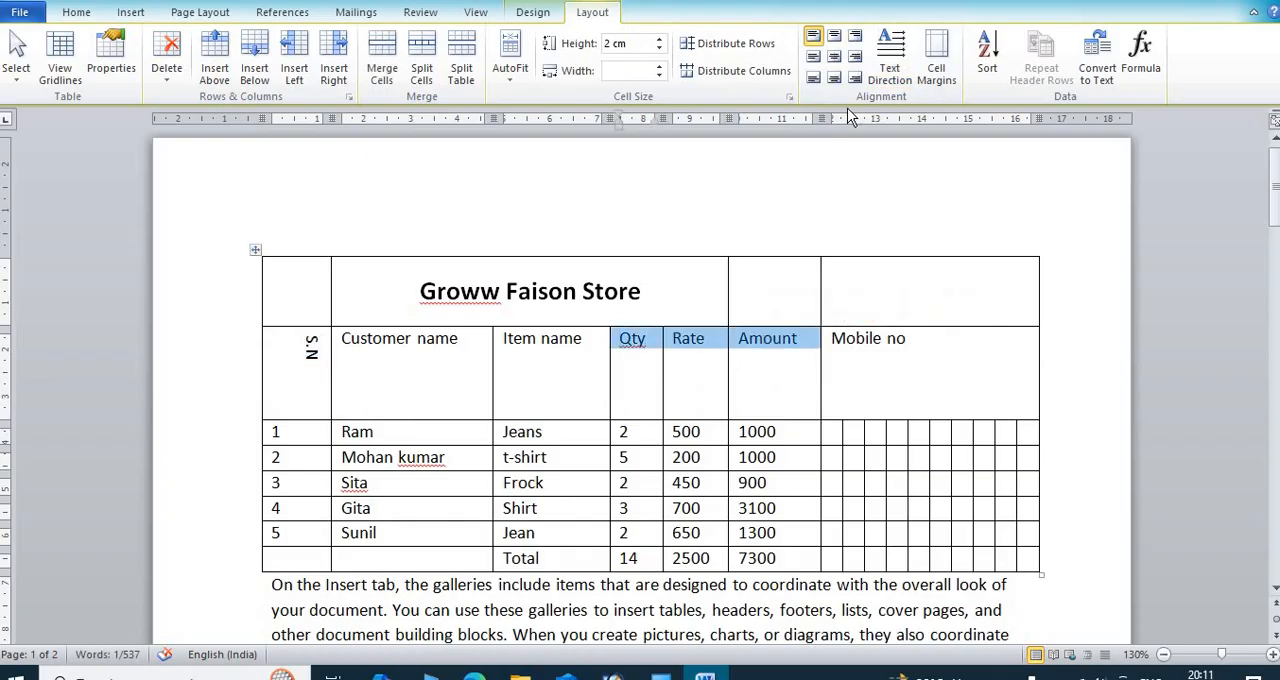
{"action": "left_click", "coordinate": [889, 52]}
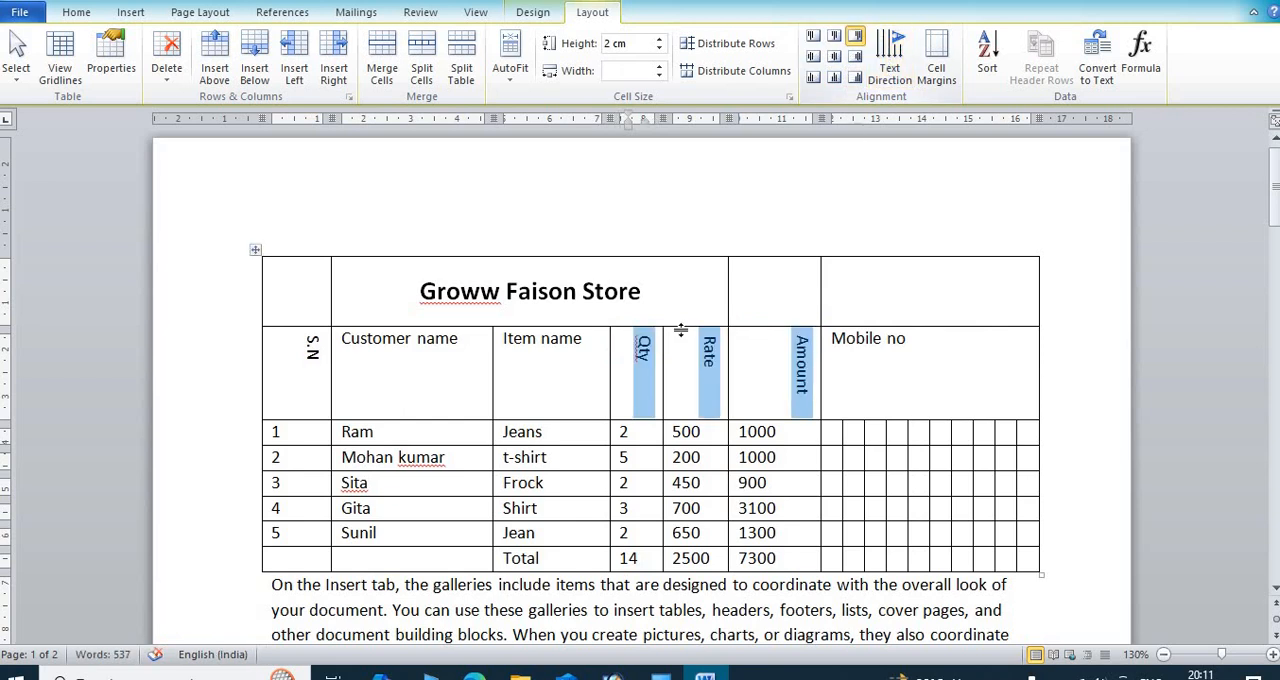
Step: Narrow the Qty, Rate and Amount columns to fit their rotated headings and figures
{"action": "left_click", "coordinate": [566, 385]}
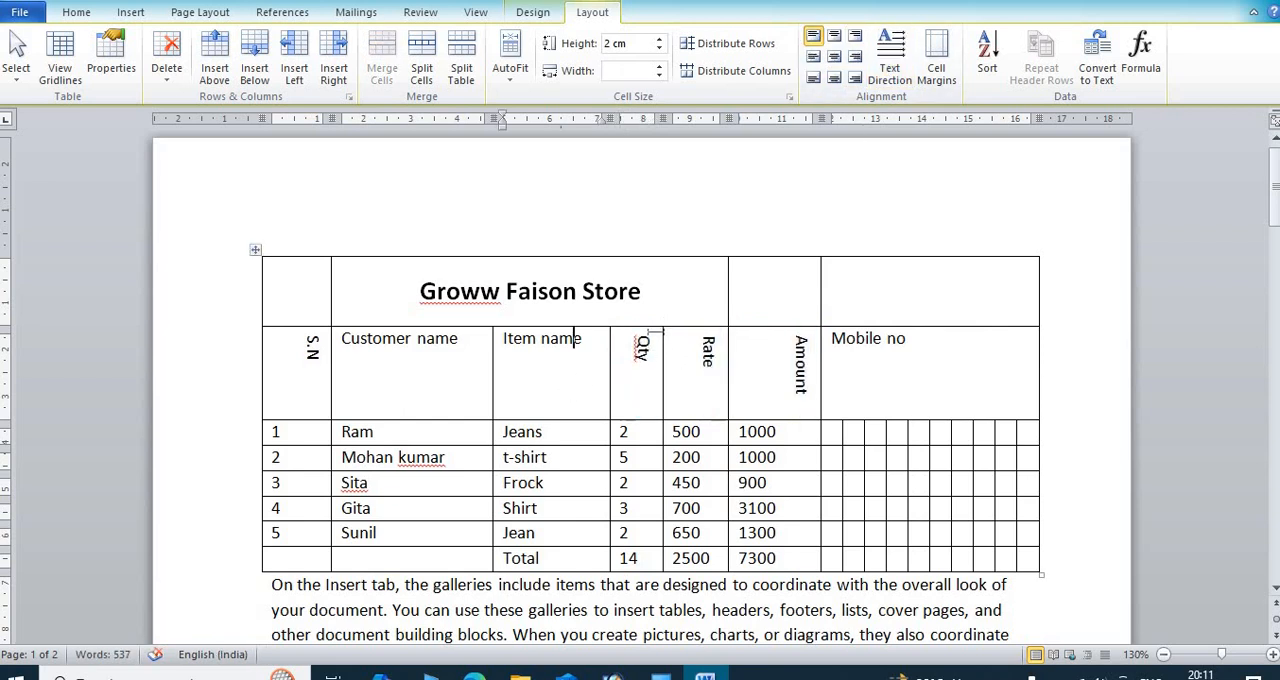
{"action": "left_click_drag", "start_coordinate": [660, 337], "coordinate": [656, 394]}
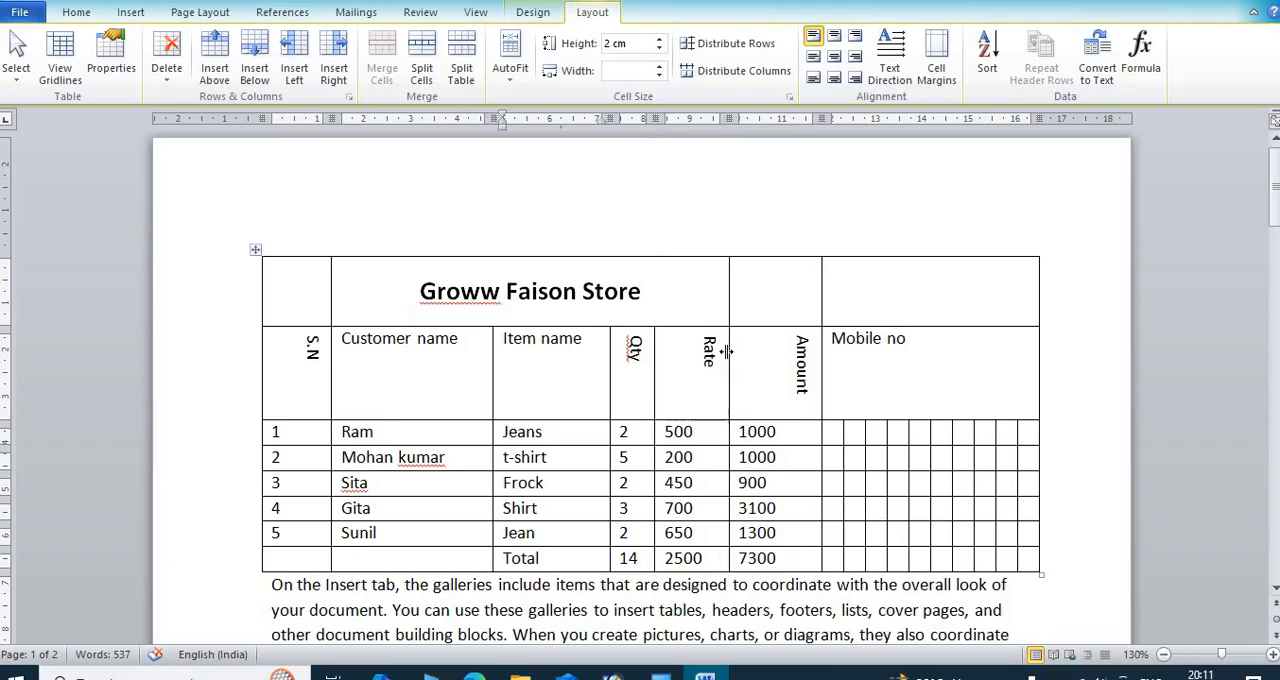
{"action": "mouse_move", "coordinate": [726, 350]}
{"action": "left_mouse_down"}
{"action": "mouse_move", "coordinate": [699, 350]}
{"action": "mouse_move", "coordinate": [713, 350]}
{"action": "left_mouse_up"}
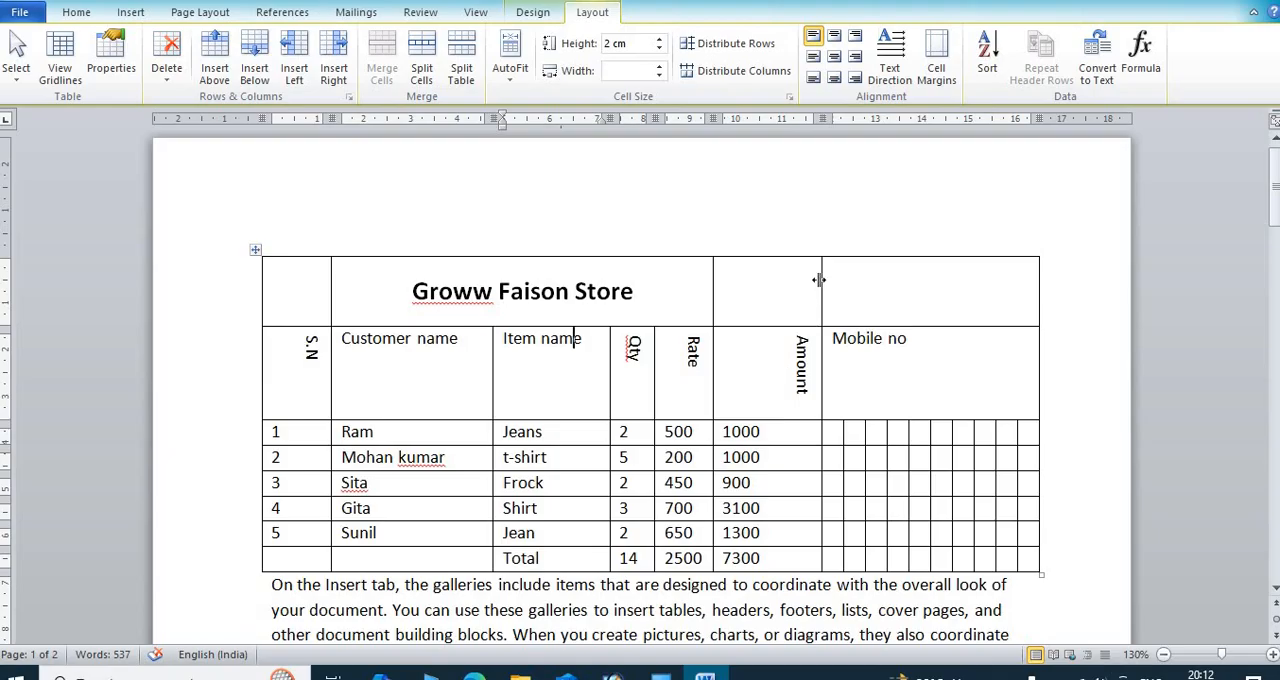
{"action": "left_click_drag", "start_coordinate": [818, 283], "coordinate": [770, 294]}
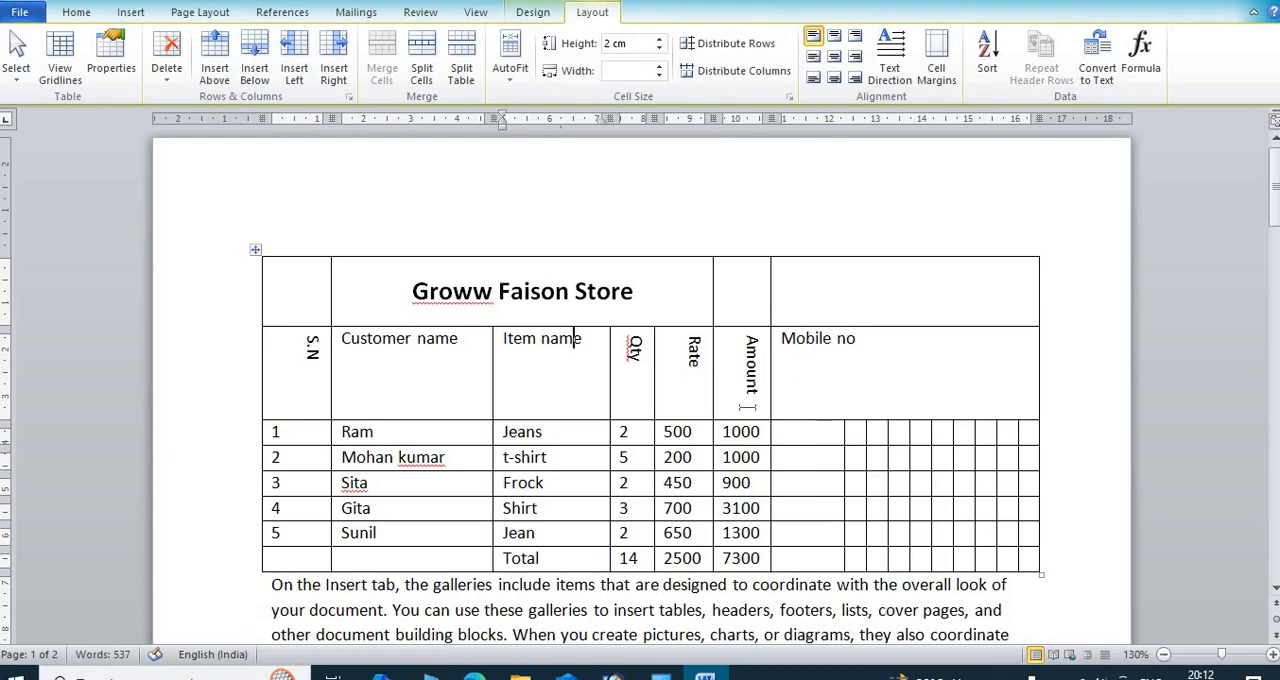
Step: Rotate the Item name heading to read downward, and cycle the Amount heading's text direction through horizontal back to downward
{"action": "left_click", "coordinate": [902, 84]}
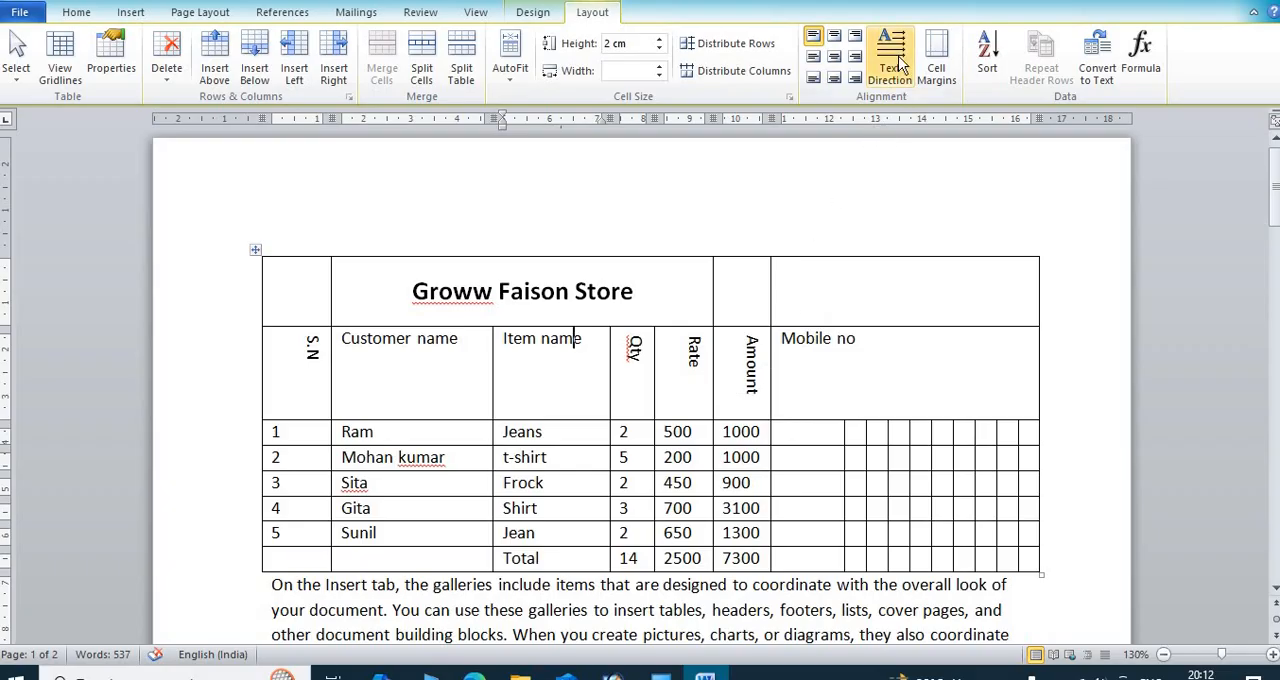
{"action": "left_click", "coordinate": [741, 370]}
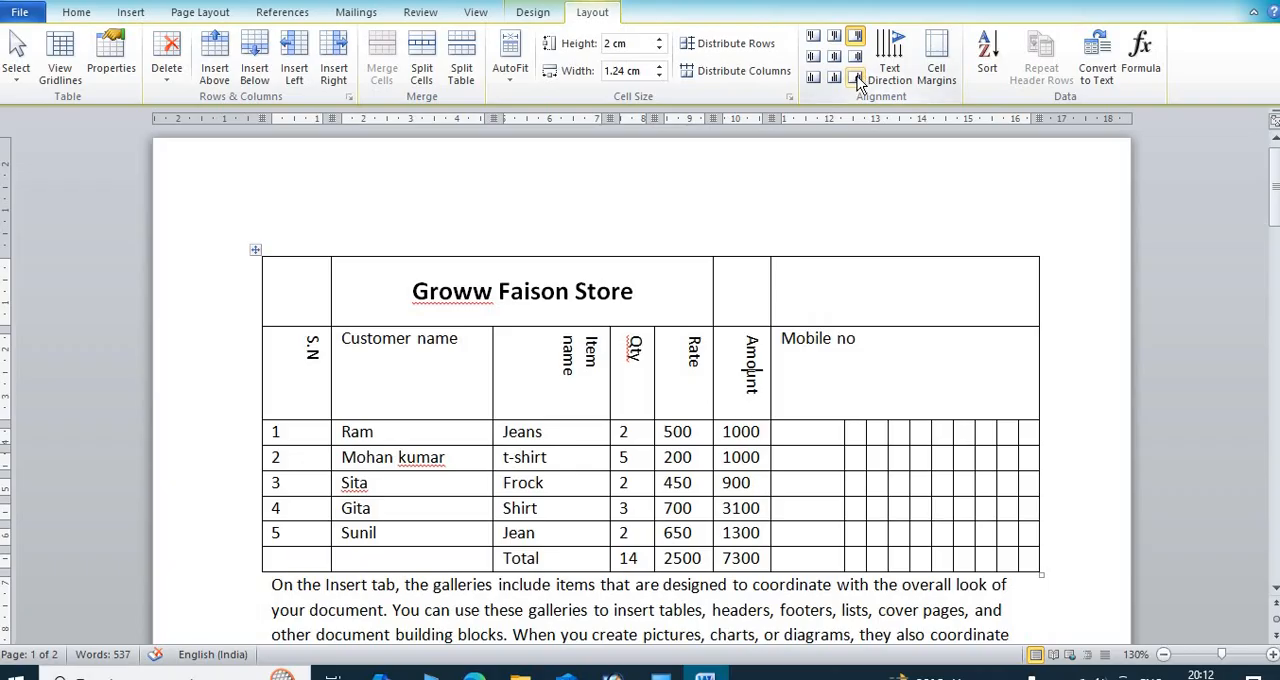
{"action": "left_click", "coordinate": [886, 64]}
{"action": "left_click", "coordinate": [889, 63]}
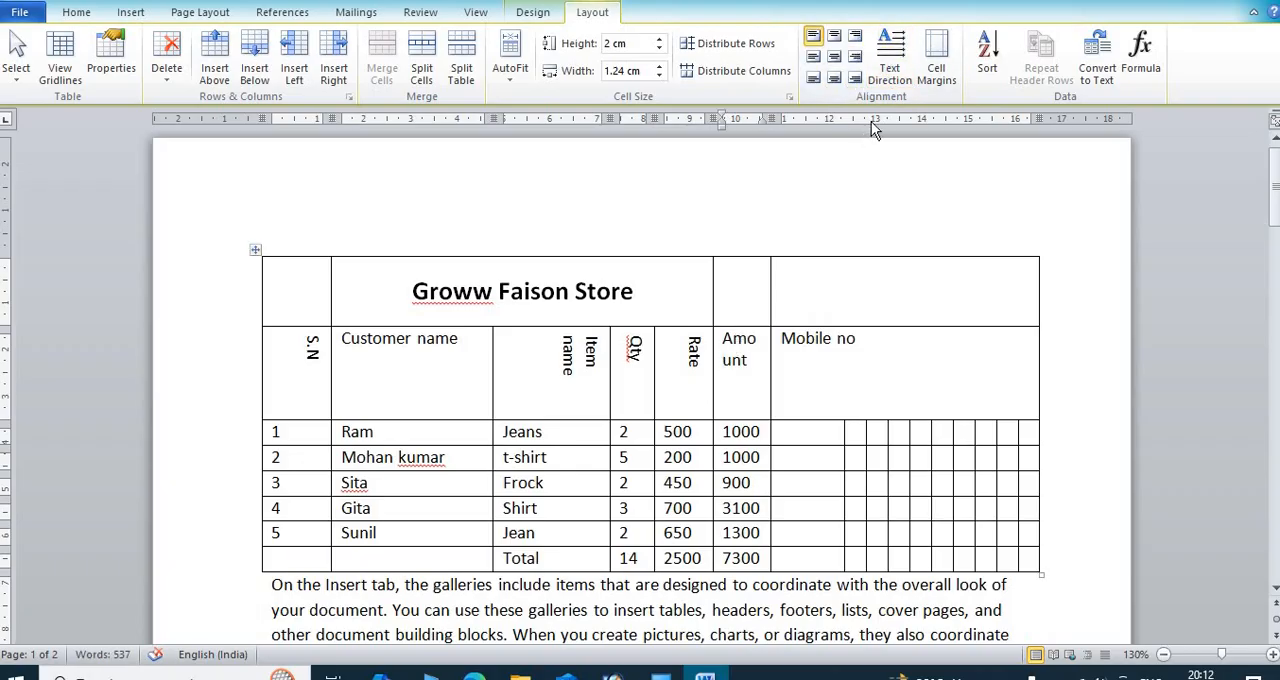
{"action": "left_click", "coordinate": [889, 62]}
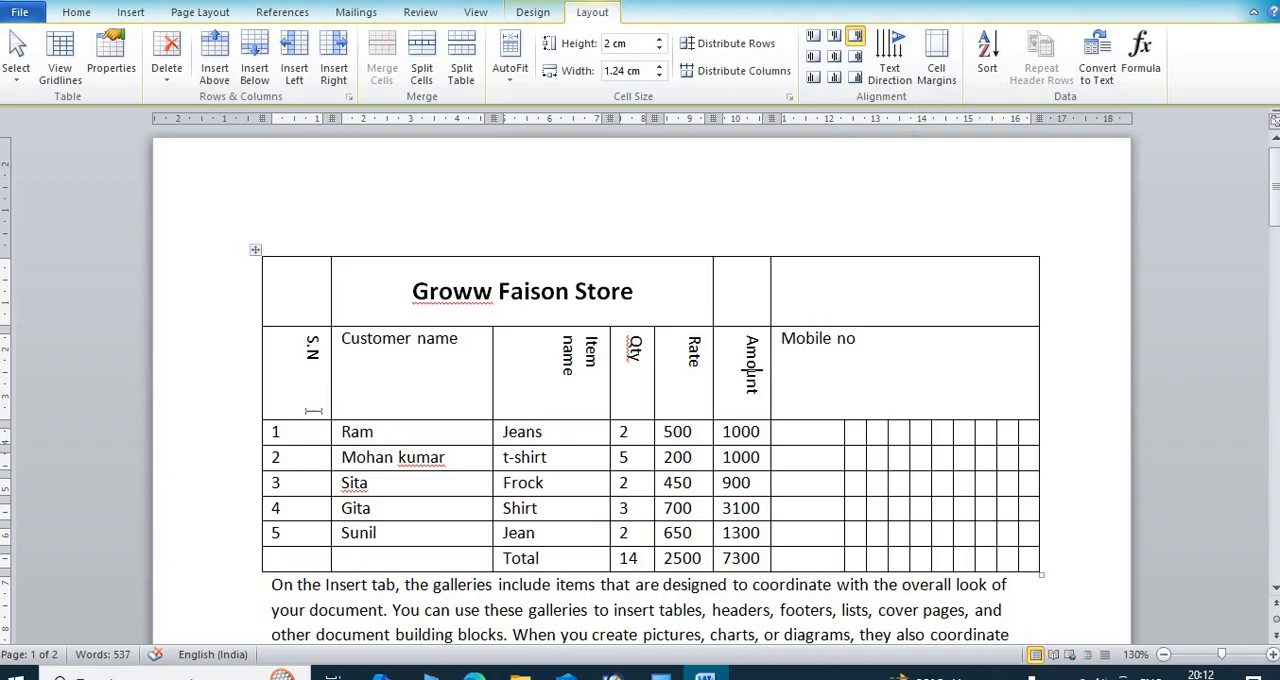
Step: Set the table's default left cell margin to 0 cm
{"action": "left_click_drag", "start_coordinate": [290, 436], "coordinate": [524, 431]}
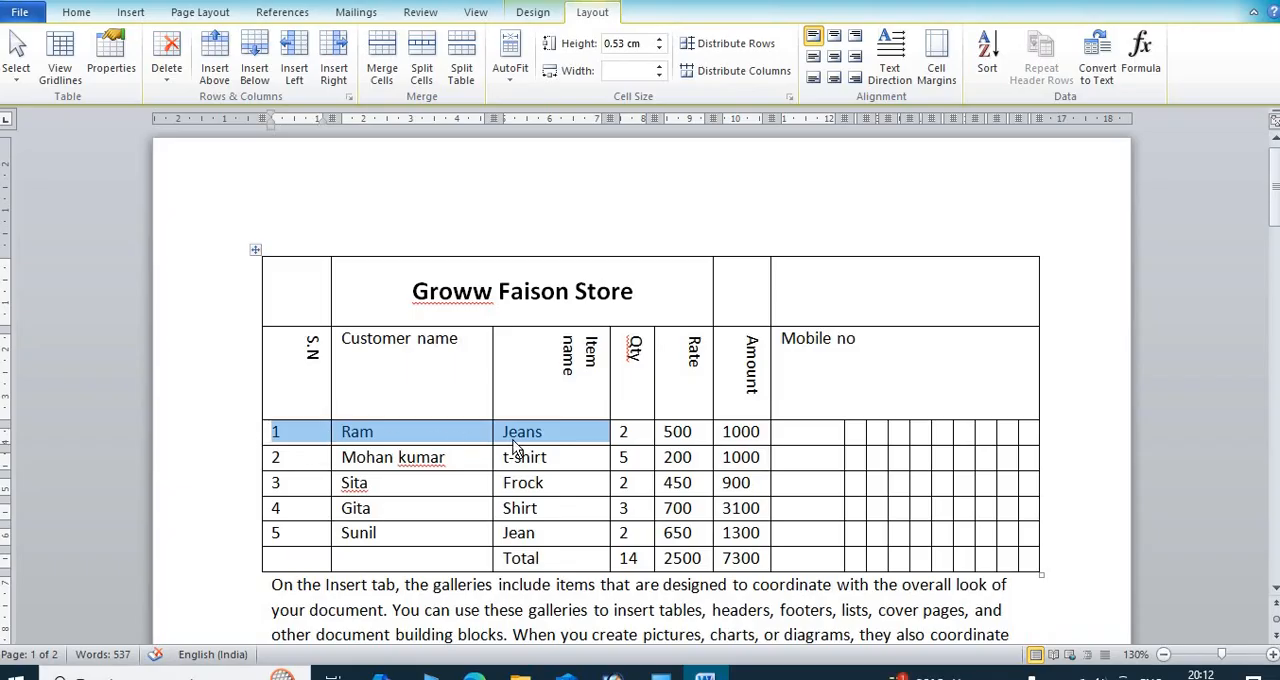
{"action": "left_click", "coordinate": [938, 72]}
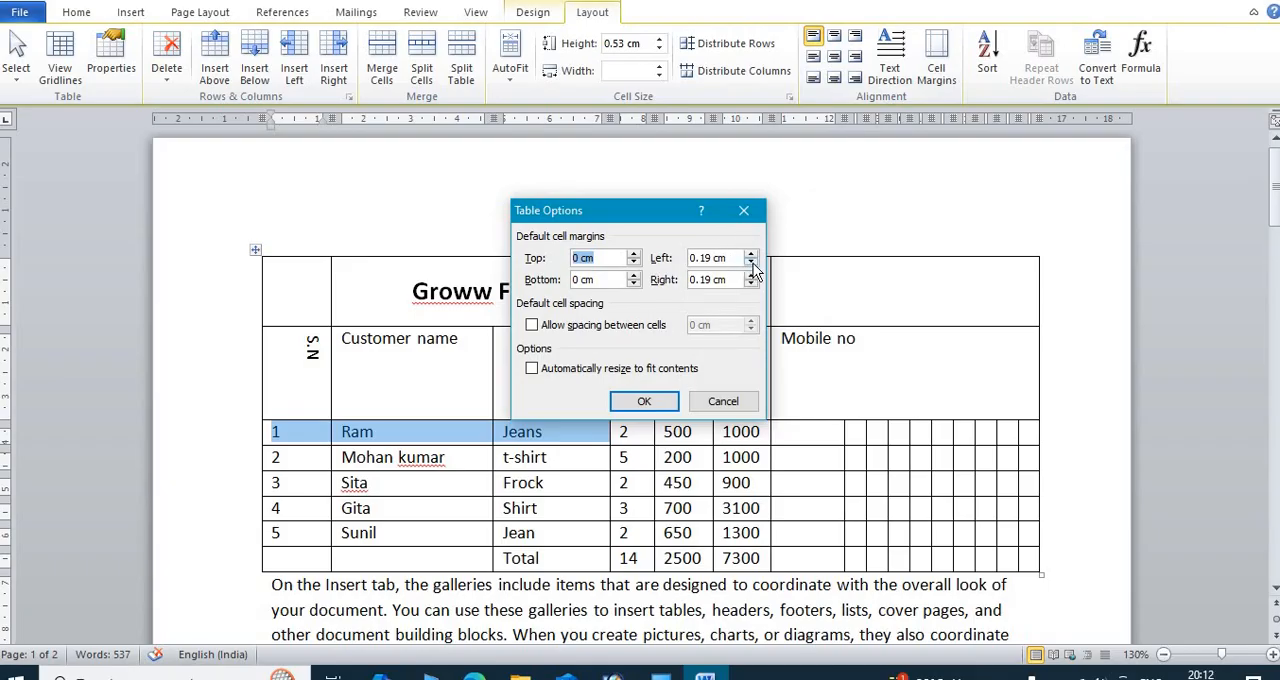
{"action": "left_click", "coordinate": [751, 263]}
{"action": "left_click", "coordinate": [670, 402]}
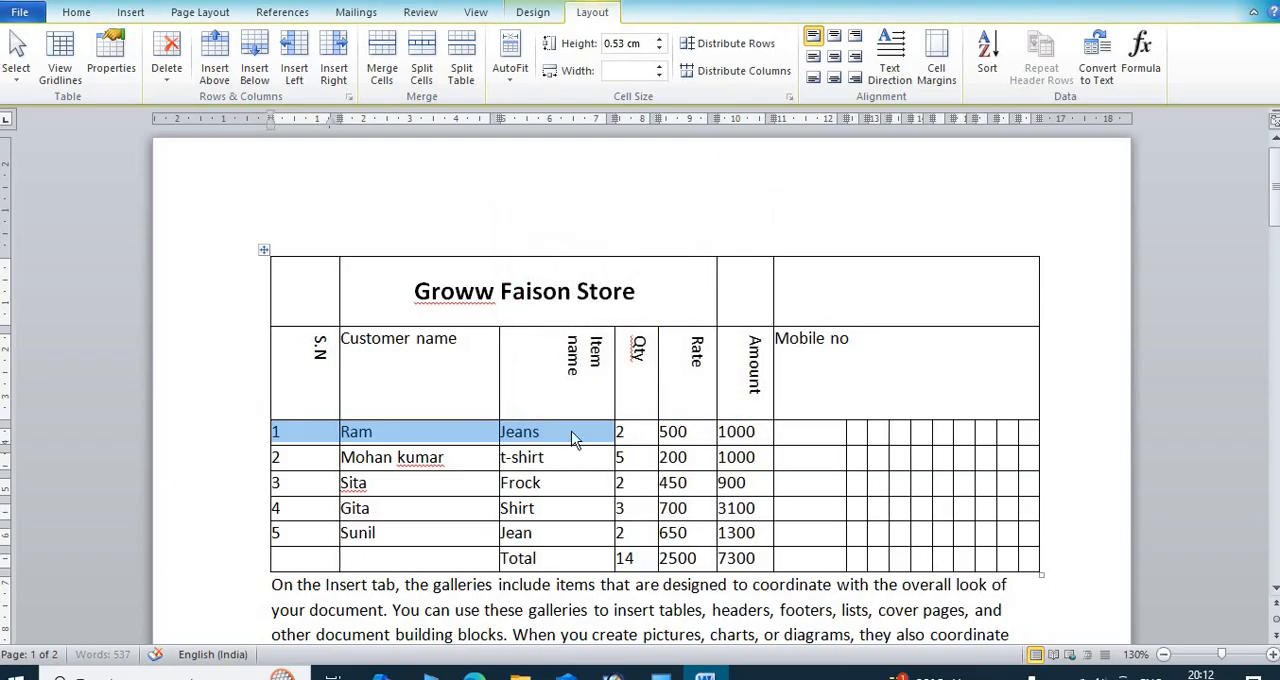
Step: Increase the table's default left cell margin to restore the gap between the cell borders and the text
{"action": "left_click", "coordinate": [342, 434]}
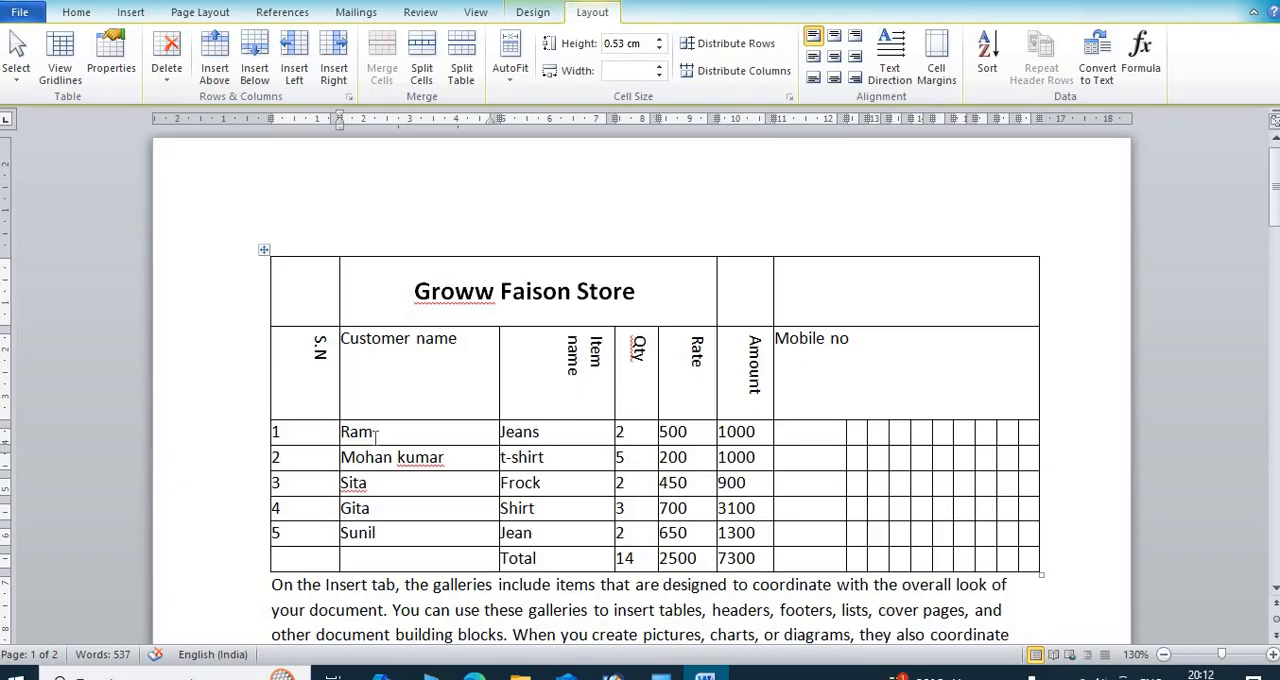
{"action": "left_click", "coordinate": [939, 69]}
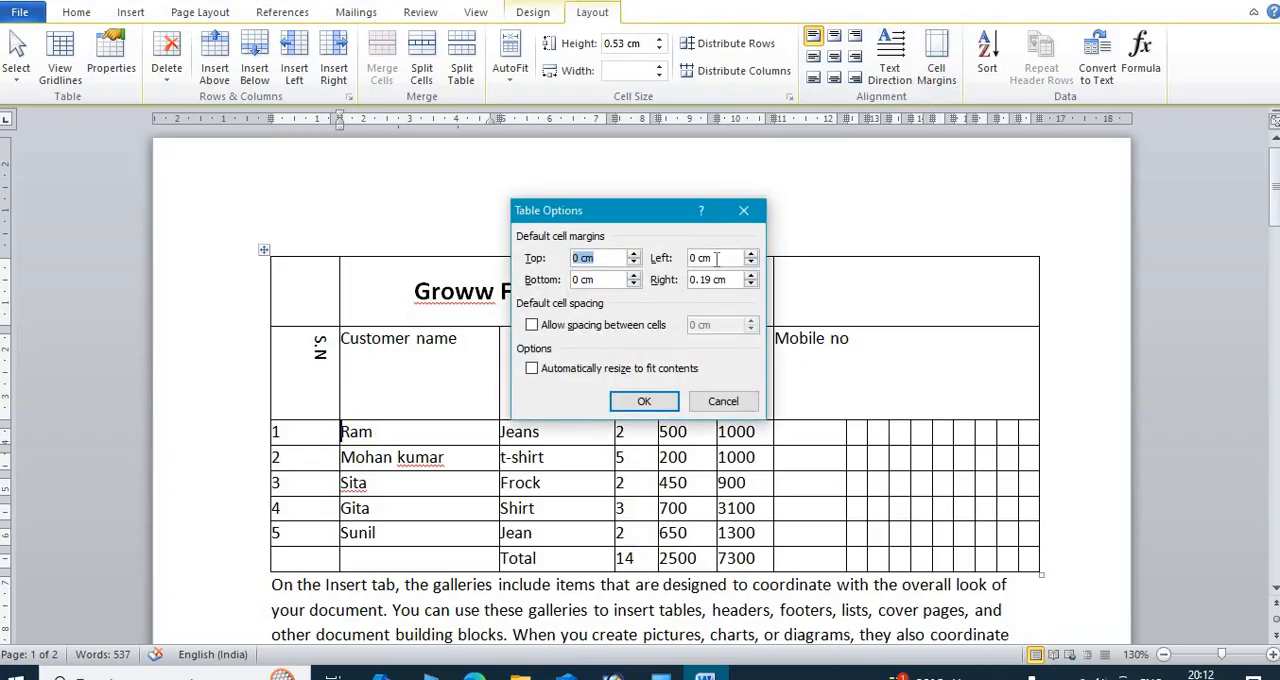
{"action": "left_click", "coordinate": [751, 254]}
{"action": "left_click", "coordinate": [656, 400]}
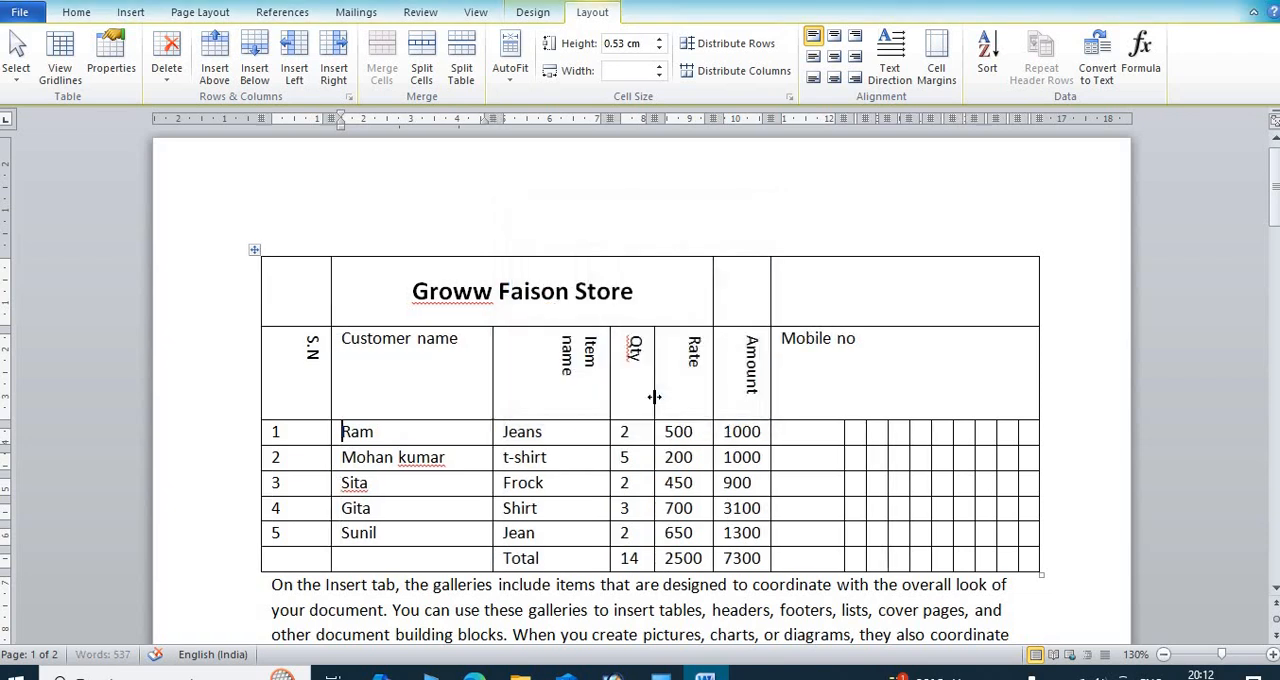